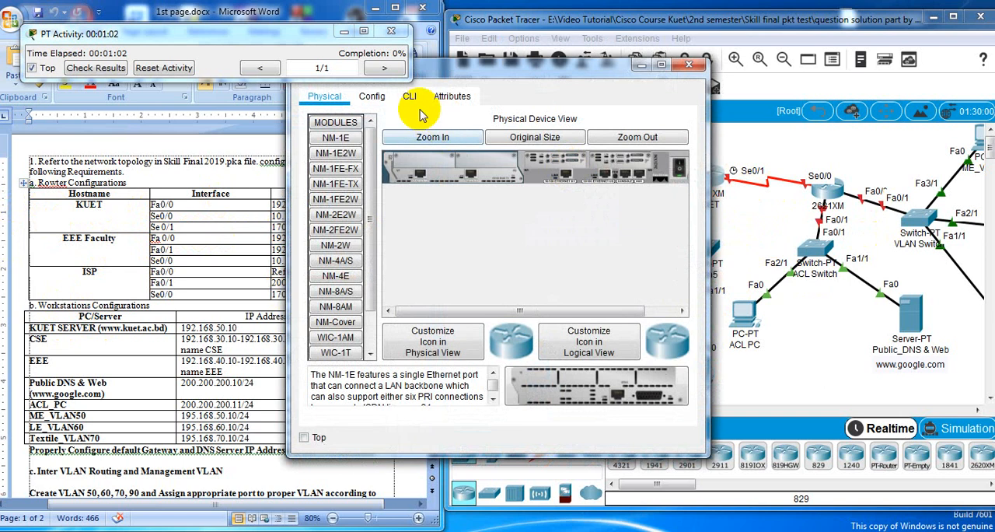
Try to open the KUET router's CLI, dismiss the warning, and move the router window beside the network topology
left_click(409, 96)
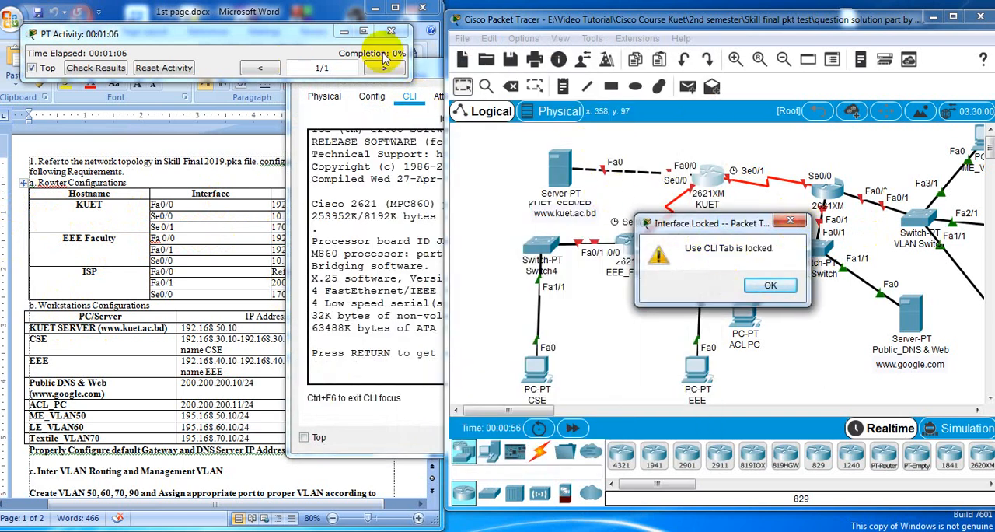
left_click(789, 223)
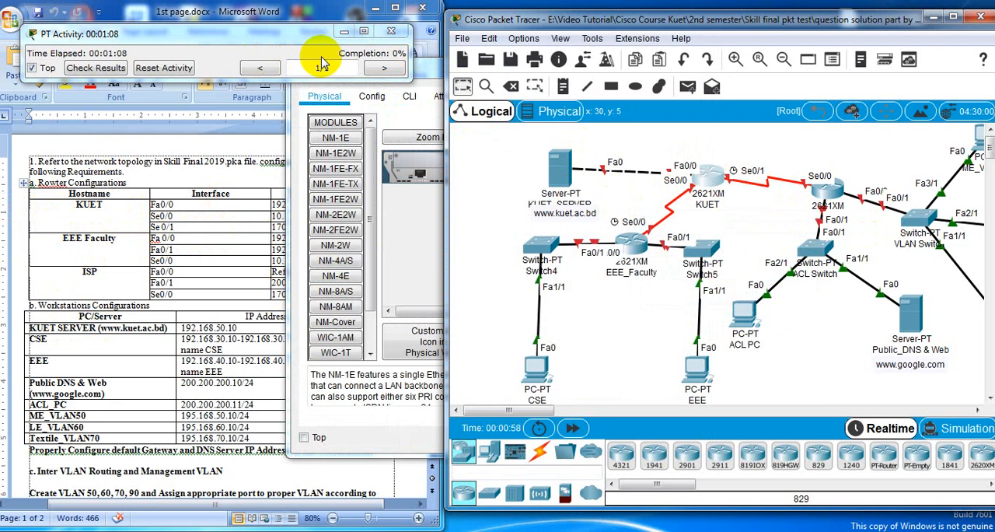
left_click_drag(420, 68, 148, 91)
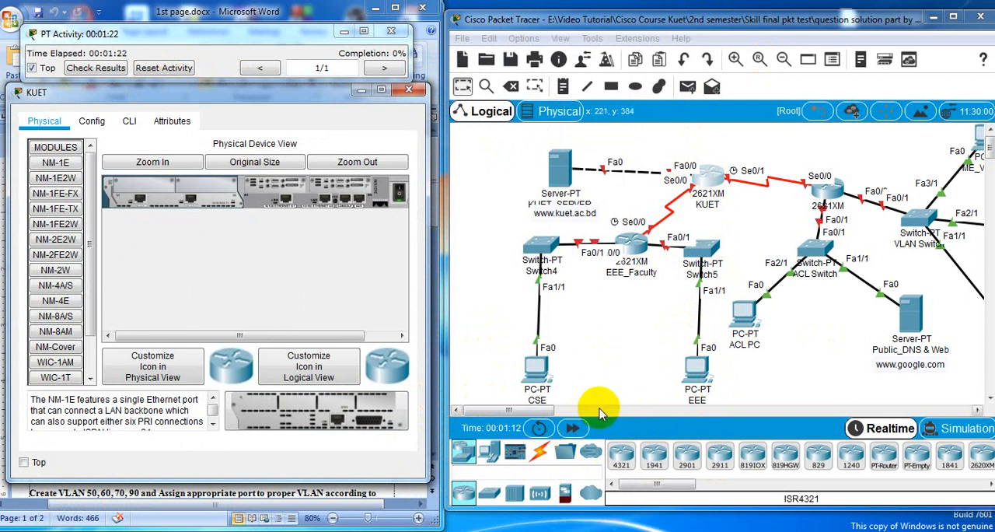
Connect the EEE PC's RS 232 port to the KUET router's Console port with a console cable
left_click(539, 451)
left_click(651, 451)
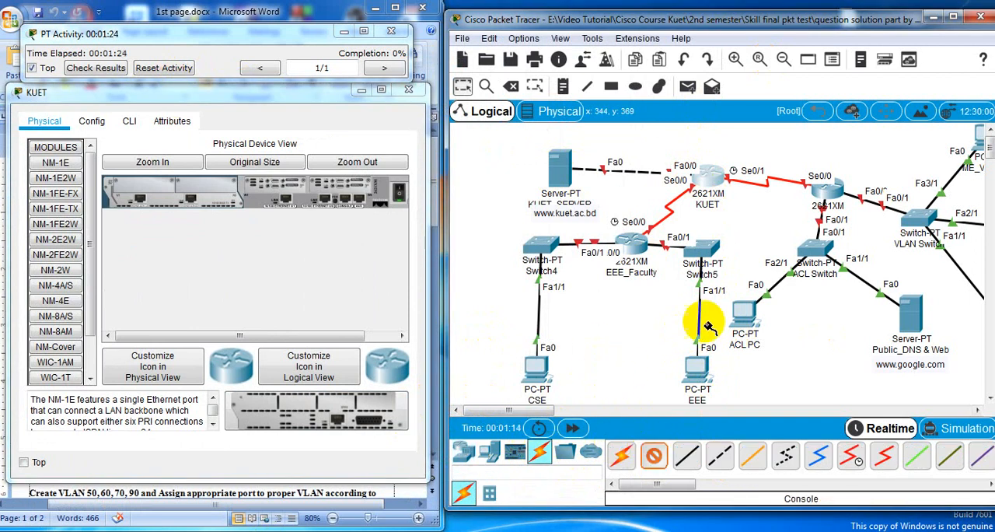
left_click(696, 365)
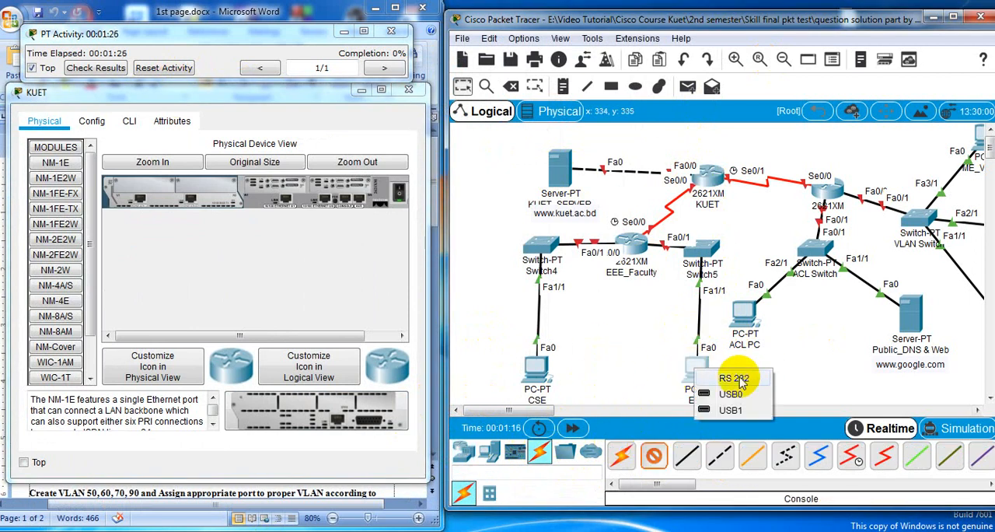
left_click(734, 379)
left_click(712, 184)
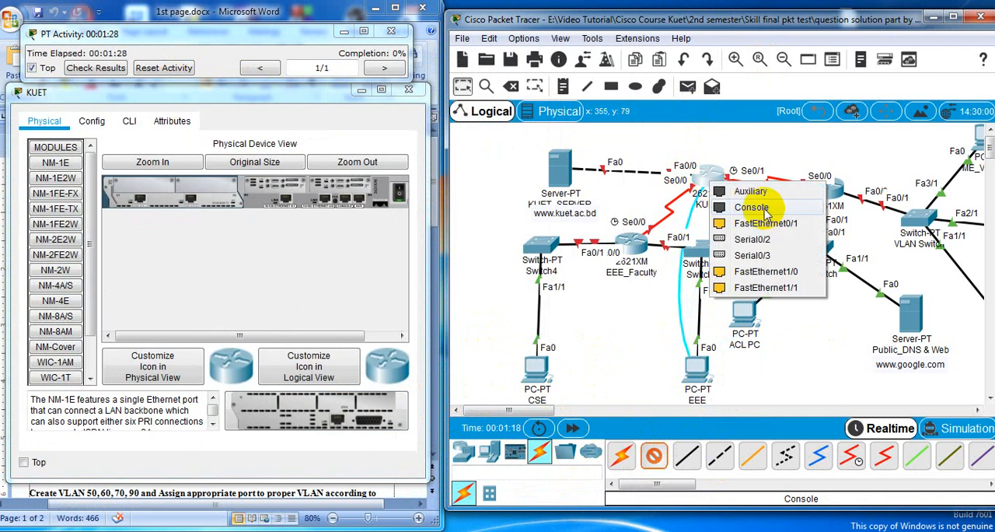
left_click(755, 208)
Start a terminal session on the EEE PC, accepting the default port configuration
left_click(698, 372)
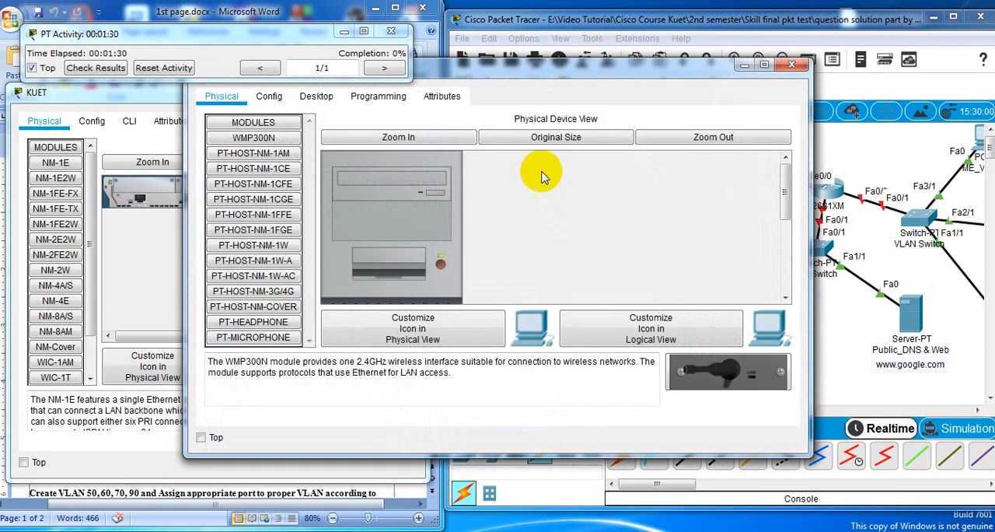
left_click(316, 94)
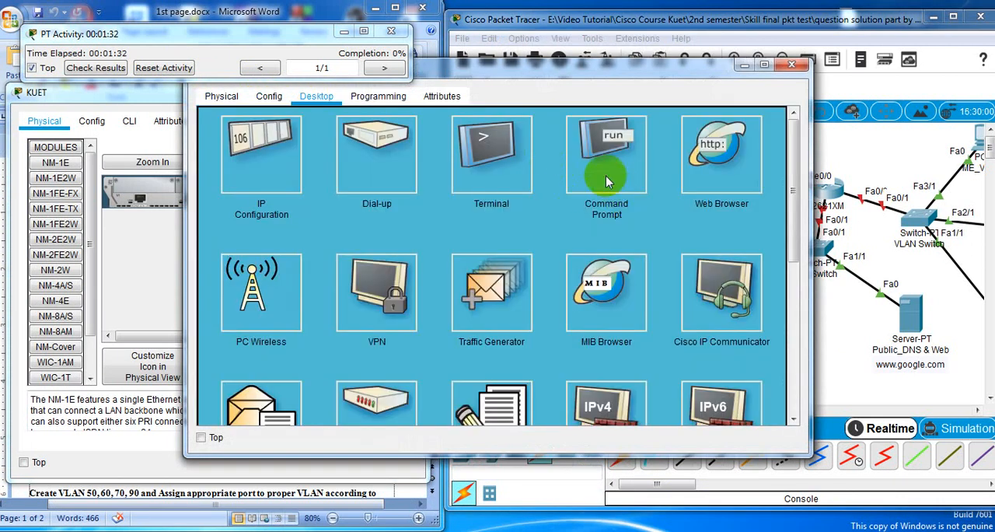
left_click(490, 173)
left_click_drag(613, 69, 730, 66)
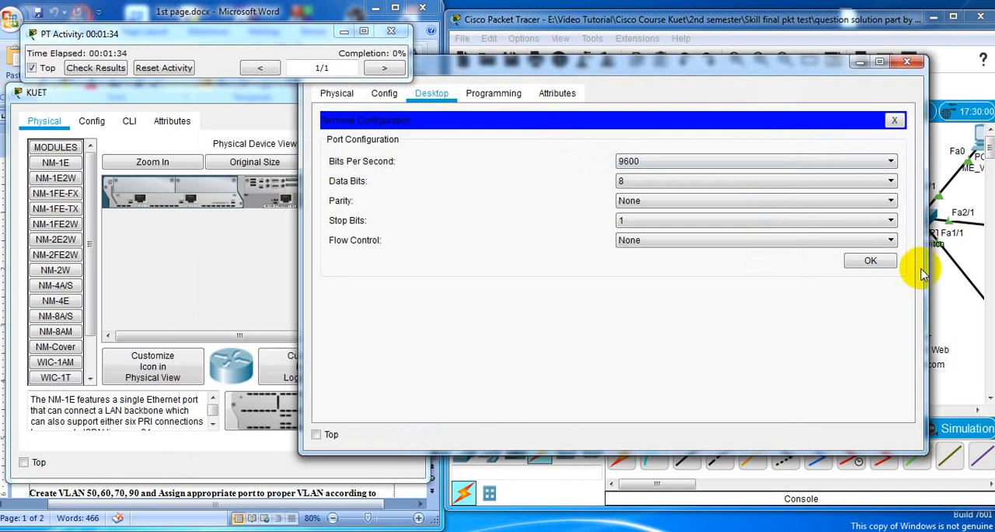
left_click(869, 261)
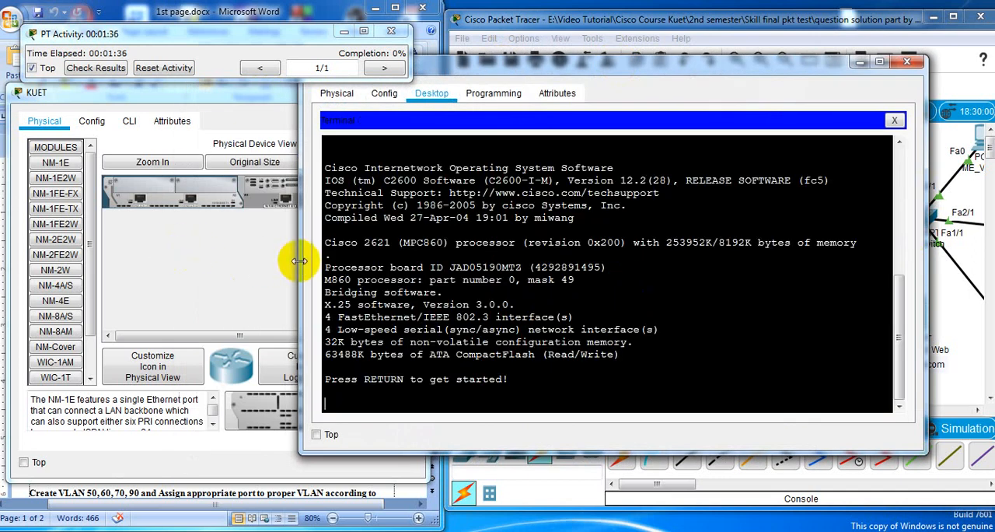
Resize and move the EEE terminal window so it sits beside the KUET router window without overlapping
left_click_drag(300, 264, 451, 260)
left_click_drag(799, 56, 831, 30)
left_click_drag(929, 153, 988, 147)
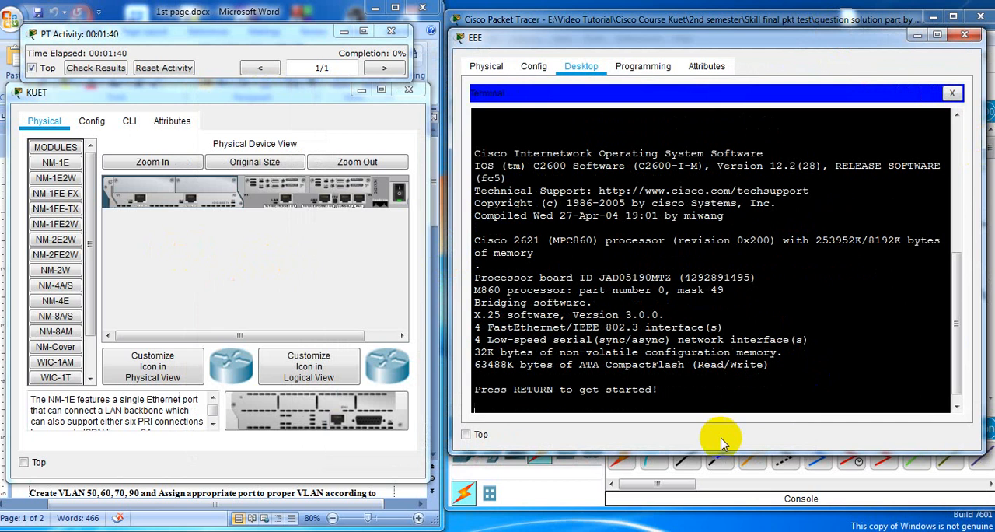
left_click_drag(627, 455, 628, 478)
Try to enter privileged EXEC mode on the router with ena from the terminal
key("Return")
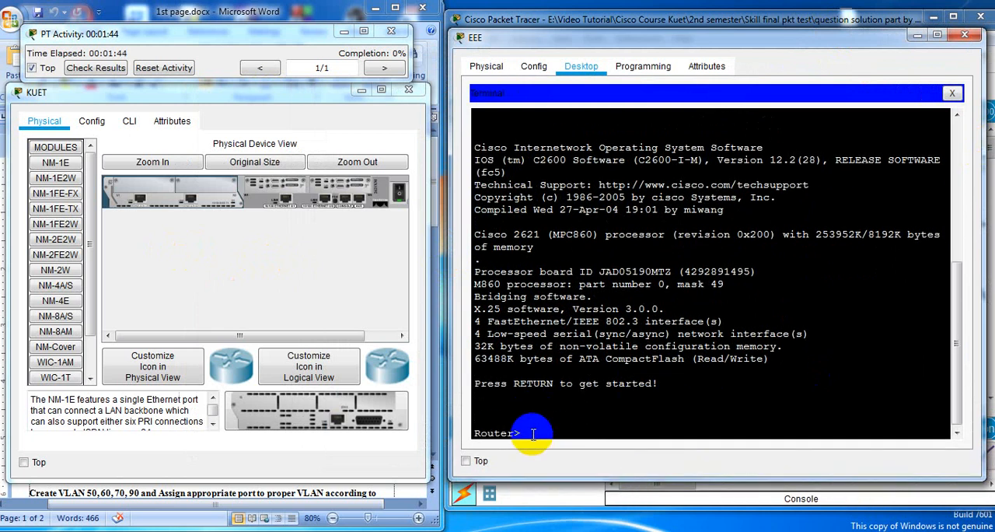
type("ena")
key("Return")
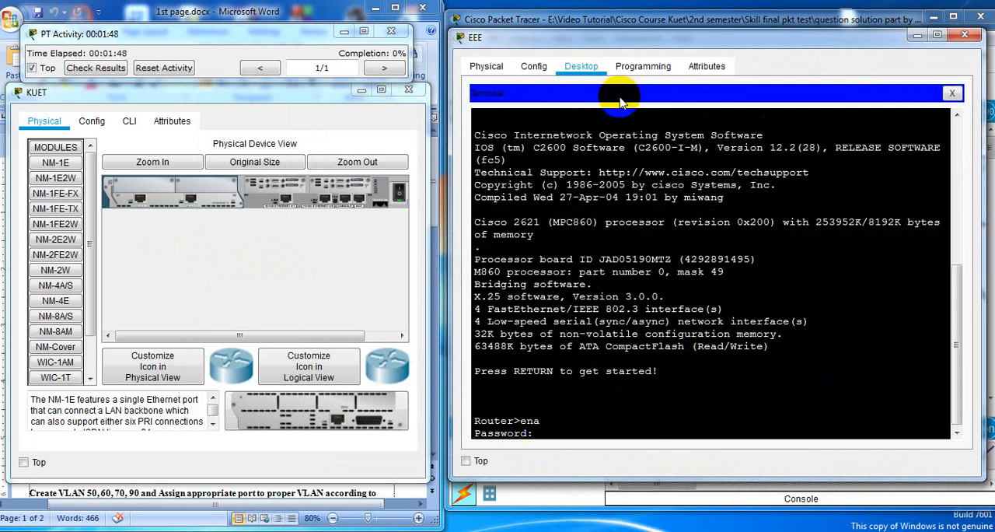
left_click(557, 433)
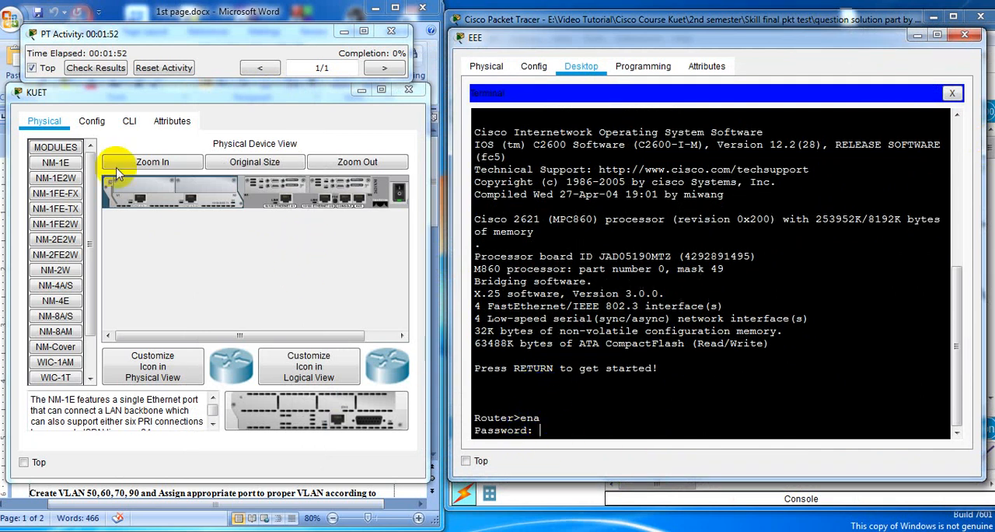
Power-cycle the KUET router and interrupt its boot sequence to enter ROMMON mode
left_click(207, 197)
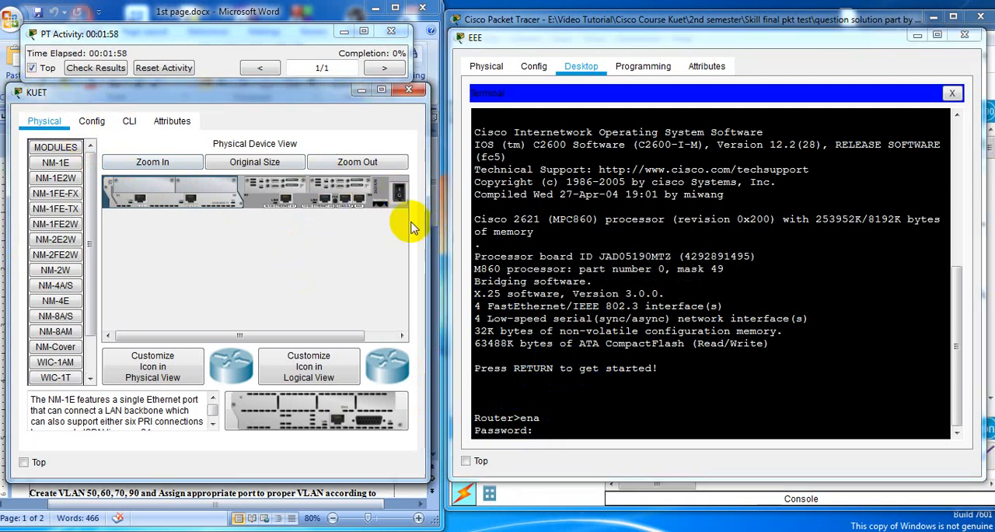
left_click(401, 197)
left_click(401, 198)
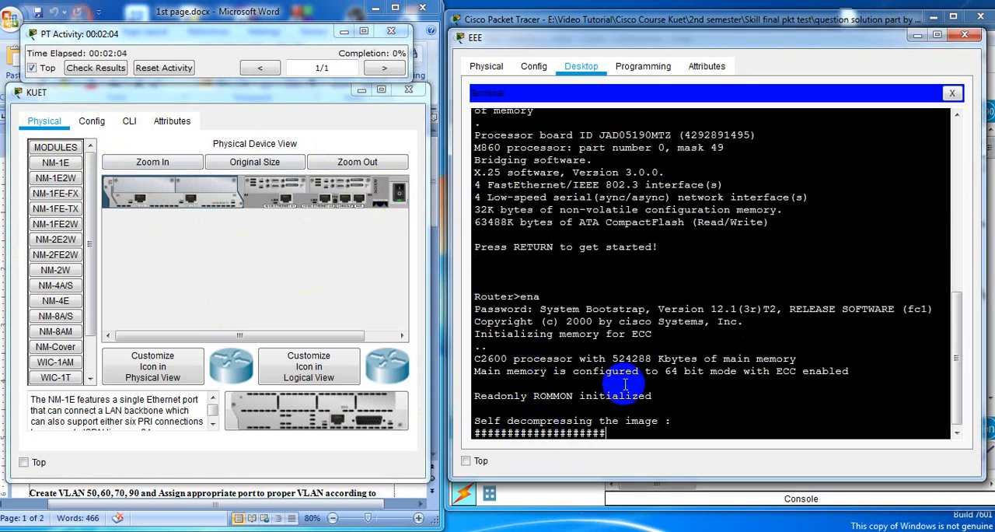
key("ctrl+c")
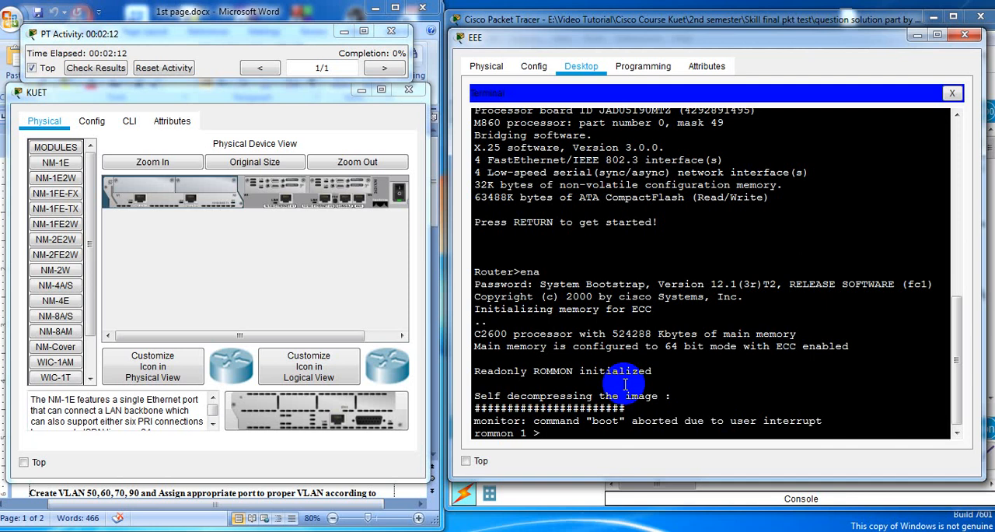
List the available ROMMON commands with ? and examine the list
type("?")
key("Return")
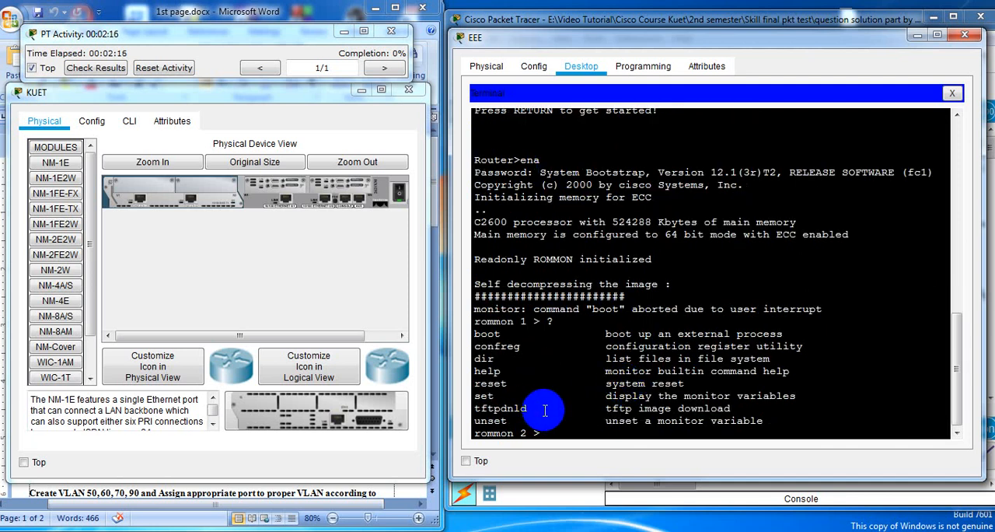
left_click_drag(509, 423, 468, 347)
left_click(511, 357)
left_click(574, 435)
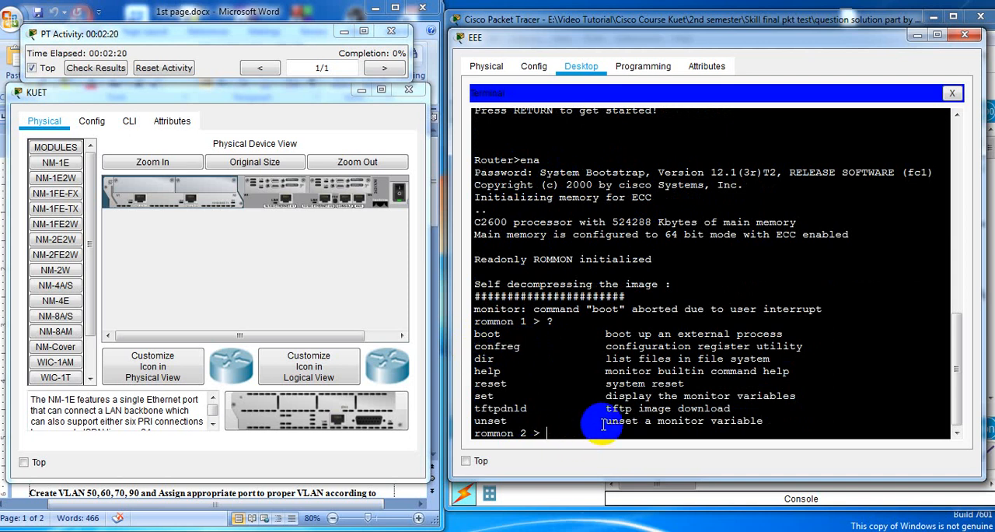
Set the configuration register to 0x2142 with the confreg command in ROMMON
type("confreg 0")
type("x2142")
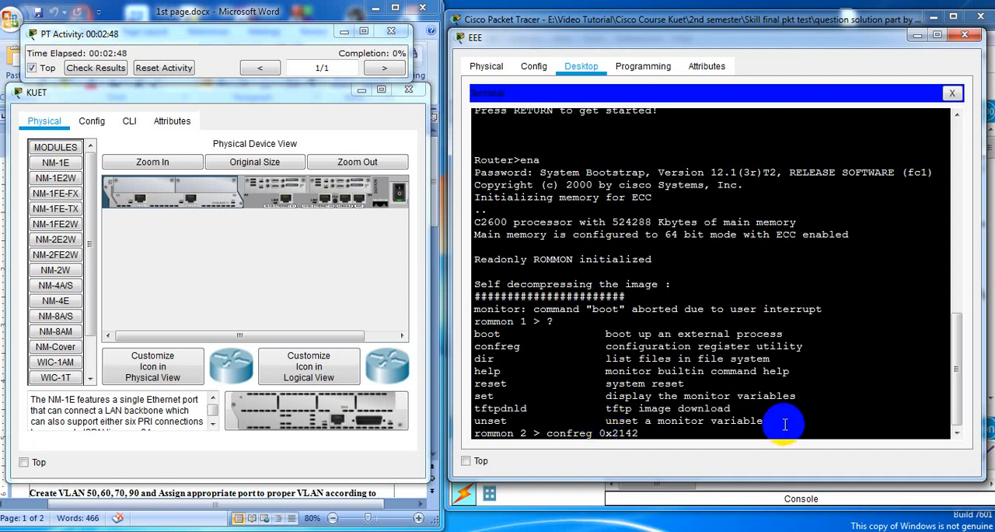
key("Return")
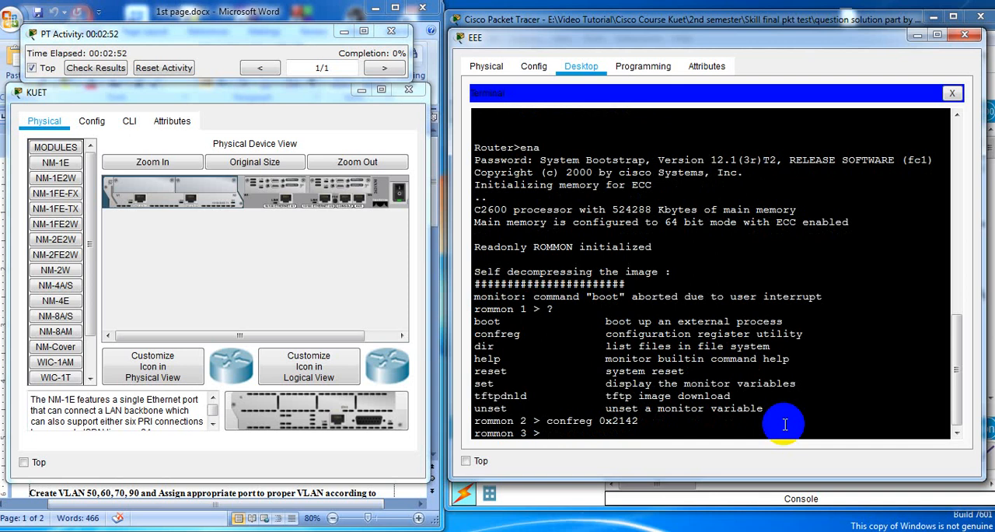
Reset the router from ROMMON and answer no to the initial configuration dialog
type("reset")
key("Return")
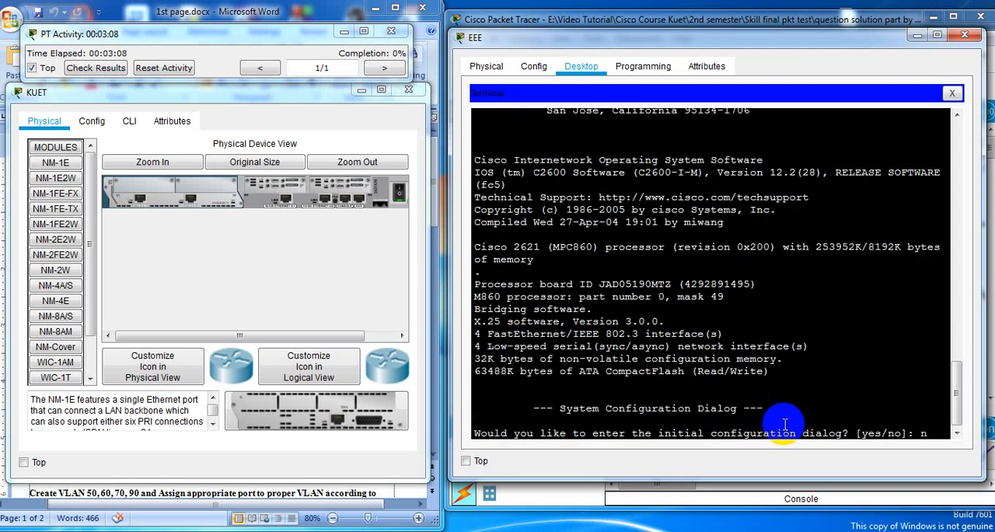
type("o")
key("Return")
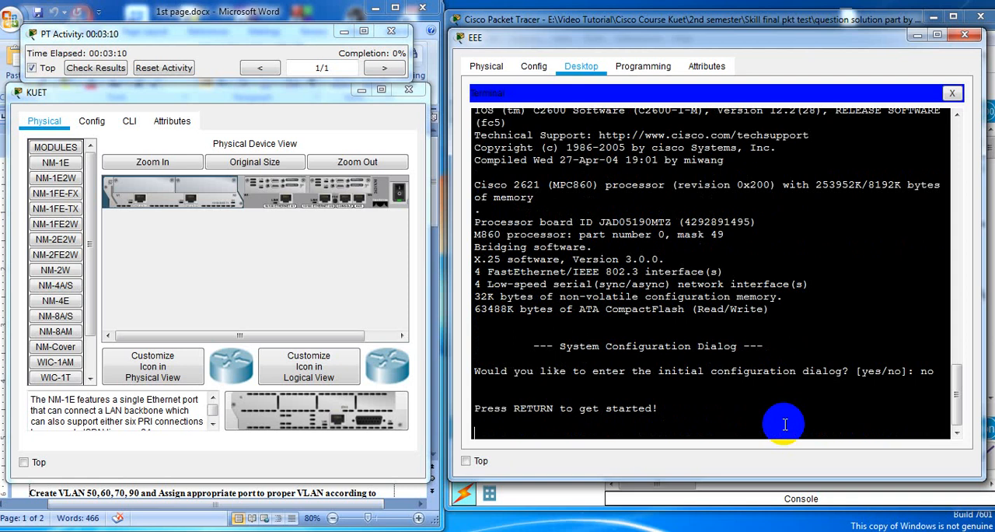
Enter privileged EXEC mode with ena and global configuration mode with conf te
key("Return")
type("ena")
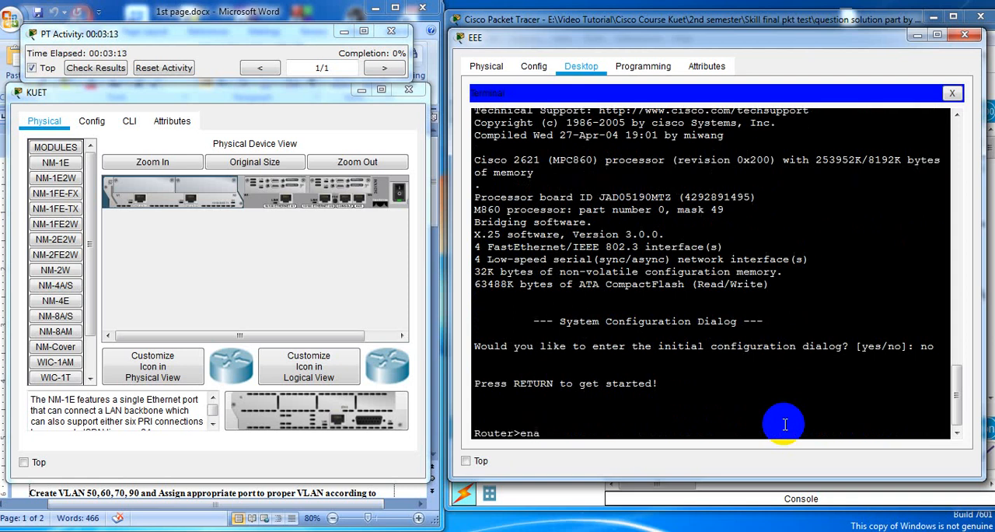
key("Return")
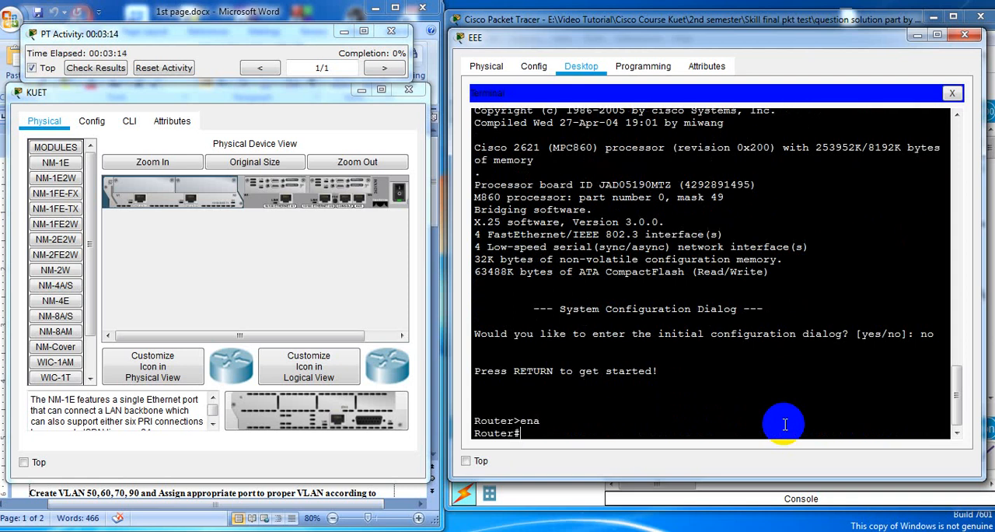
type("conf te")
key("Return")
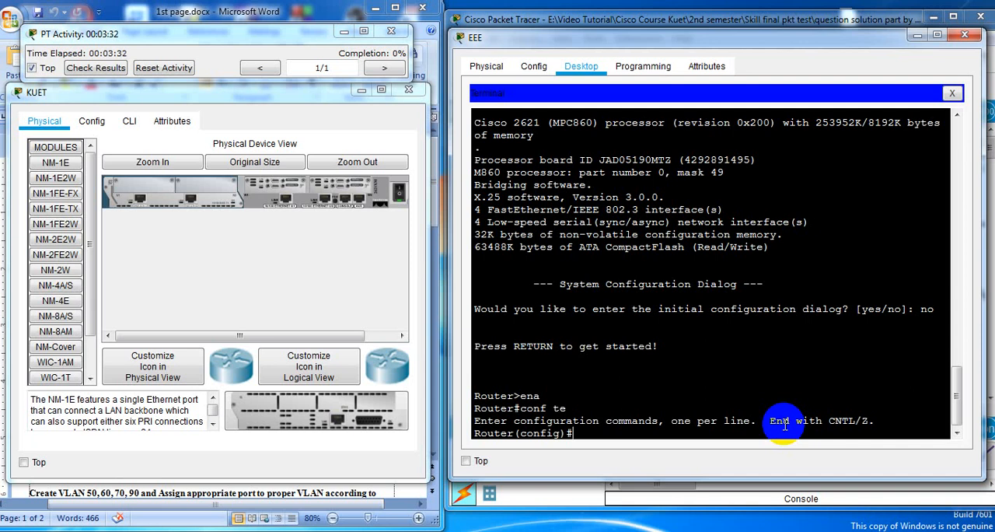
Set the router's configuration register to 0x2102 with the config-register command
type("conf re")
key("BackSpace")
key("BackSpace")
key("Tab")
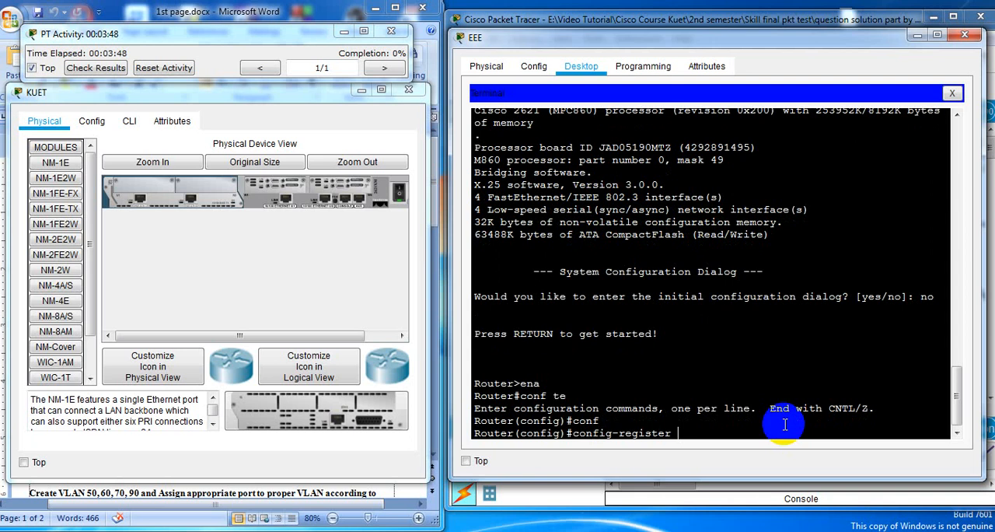
type("0x2102")
key("Return")
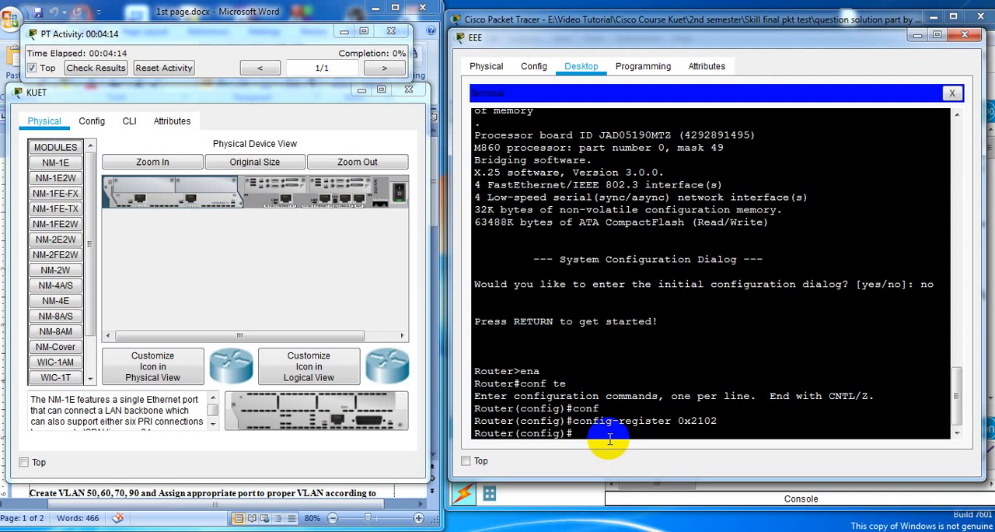
Reload the router with do reload, answering yes to save the modified configuration and confirming the reload
type("do reload")
key("Return")
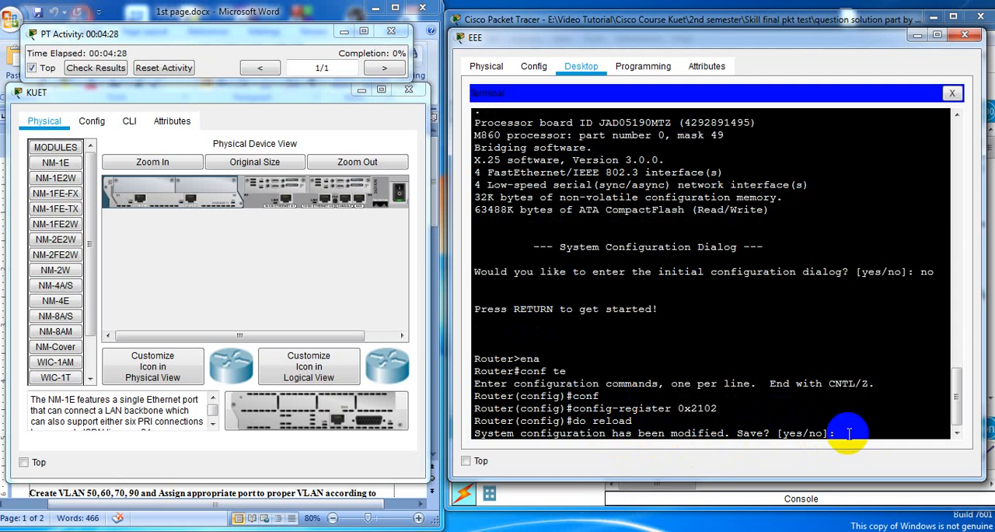
type("s")
key("Return")
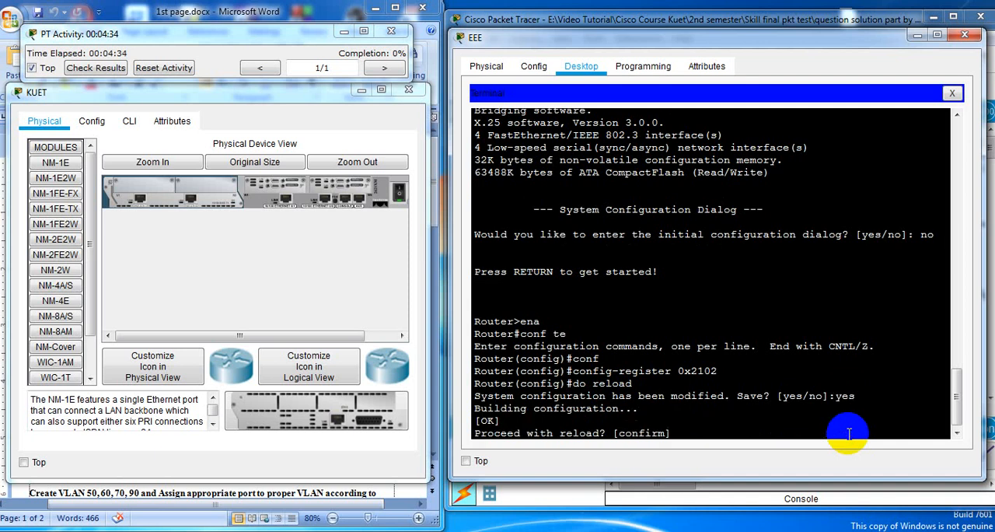
key("Return")
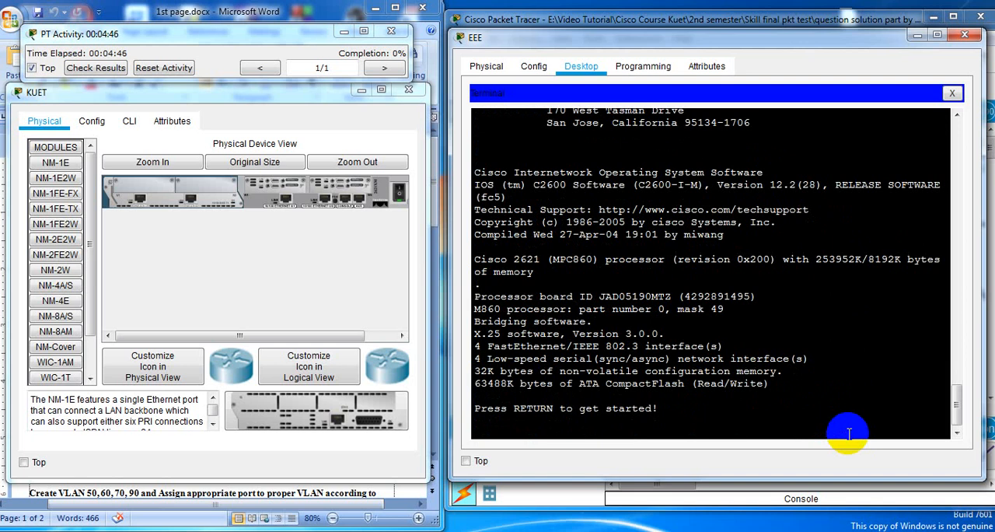
Enter global configuration mode on the reloaded router with ena and conf te, and close the KUET device window
key("Return")
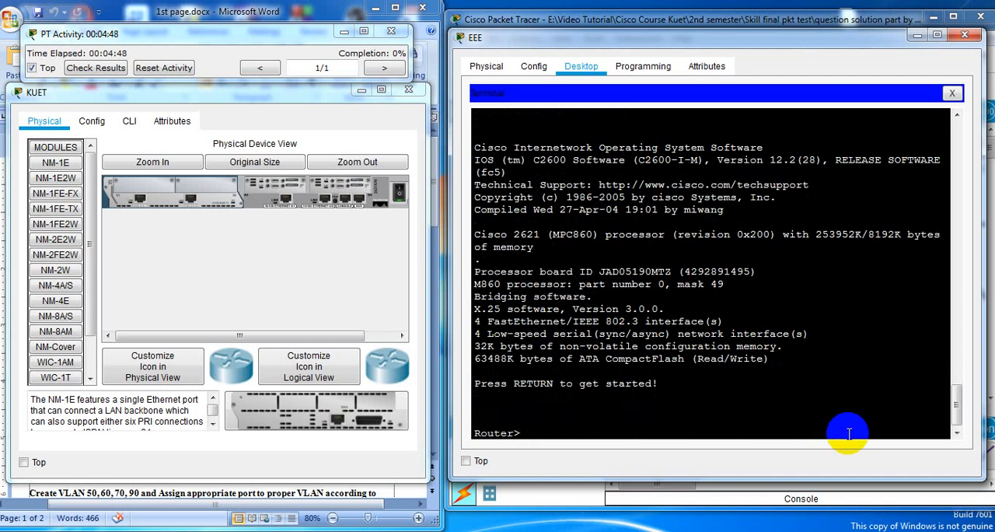
type("ena")
key("Return")
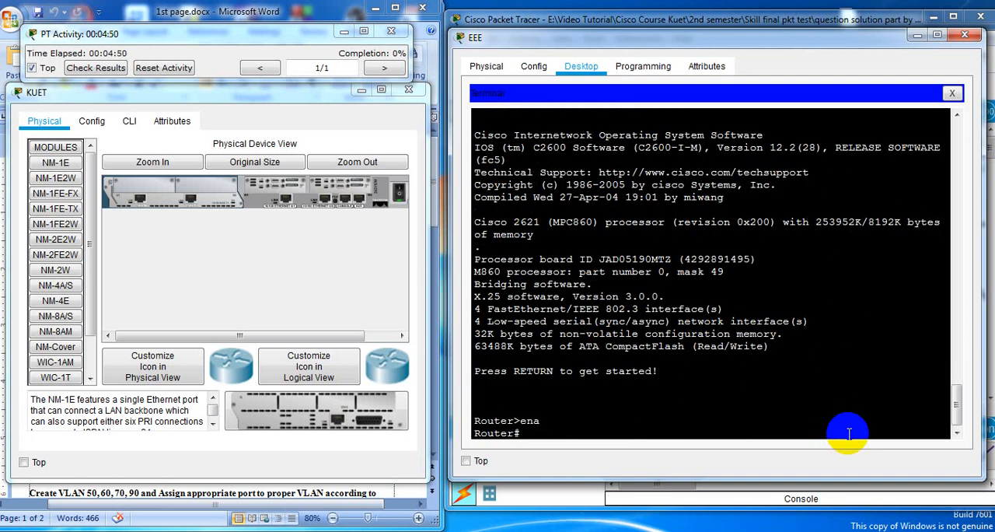
type("conf te")
key("Return")
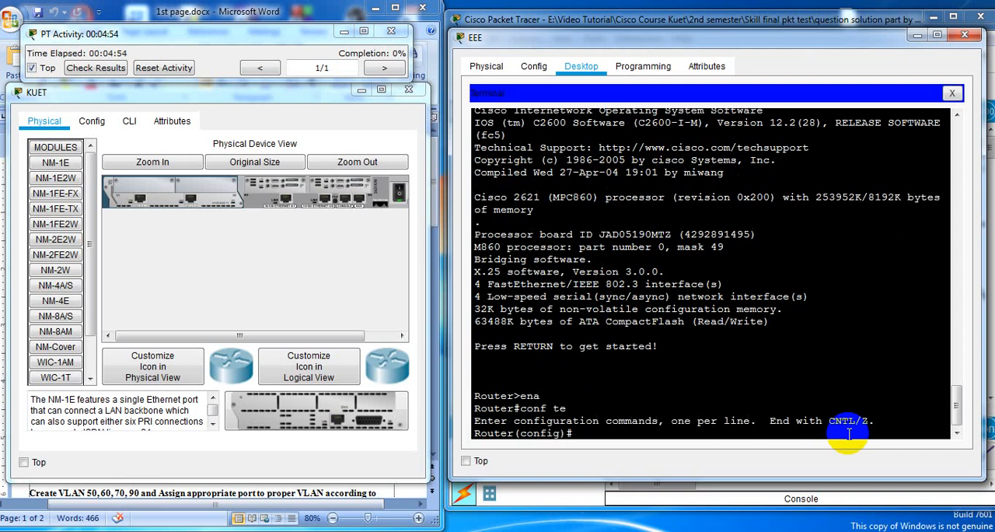
left_click(412, 93)
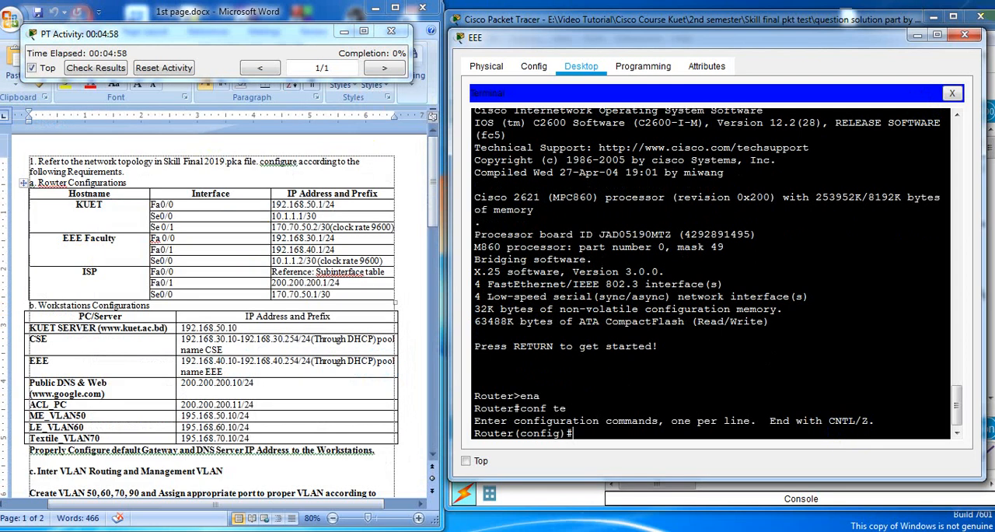
Close the EEE device window, then reopen the EEE PC's terminal with the default console connection settings
left_click(964, 35)
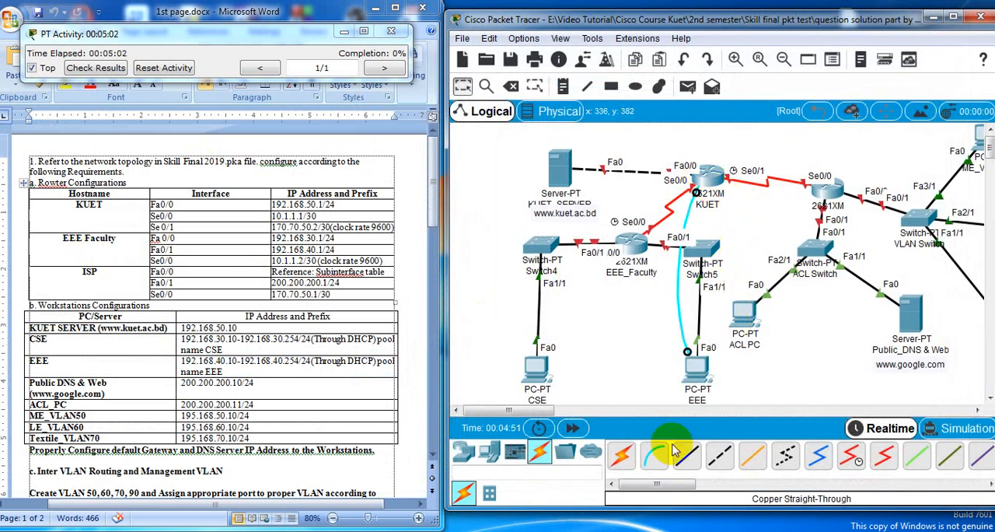
left_click(696, 371)
left_click(495, 181)
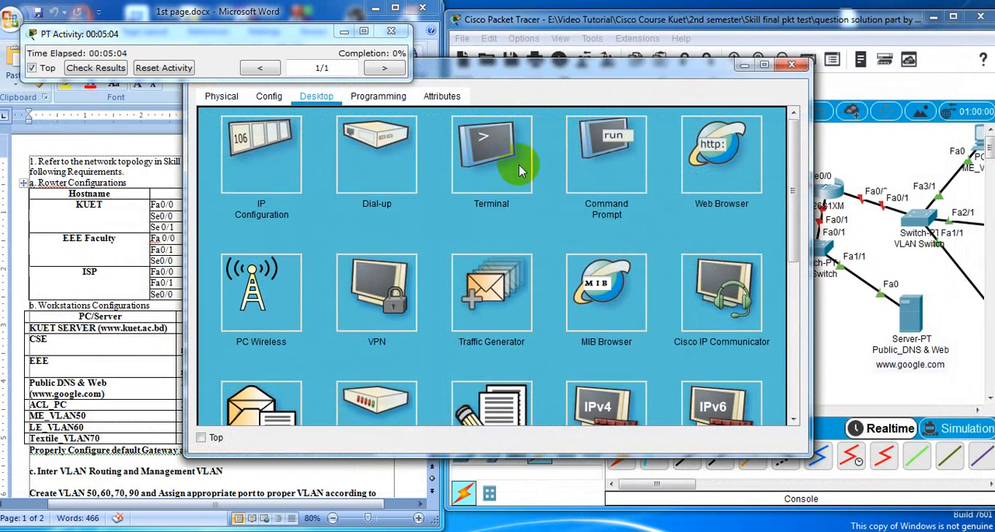
left_click(738, 264)
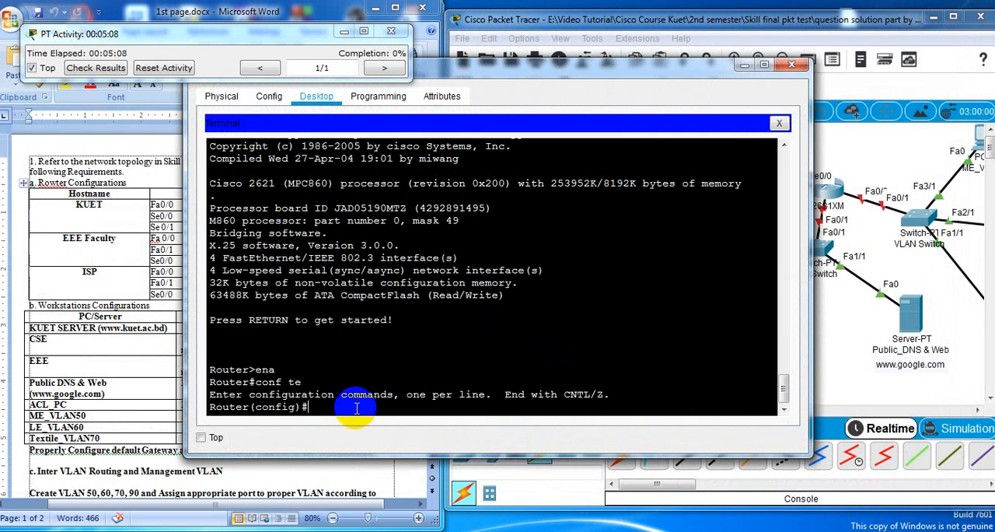
Leave global configuration and privileged EXEC modes with exit and bring up the router's user prompt
type("exit")
key("Return")
key("Return")
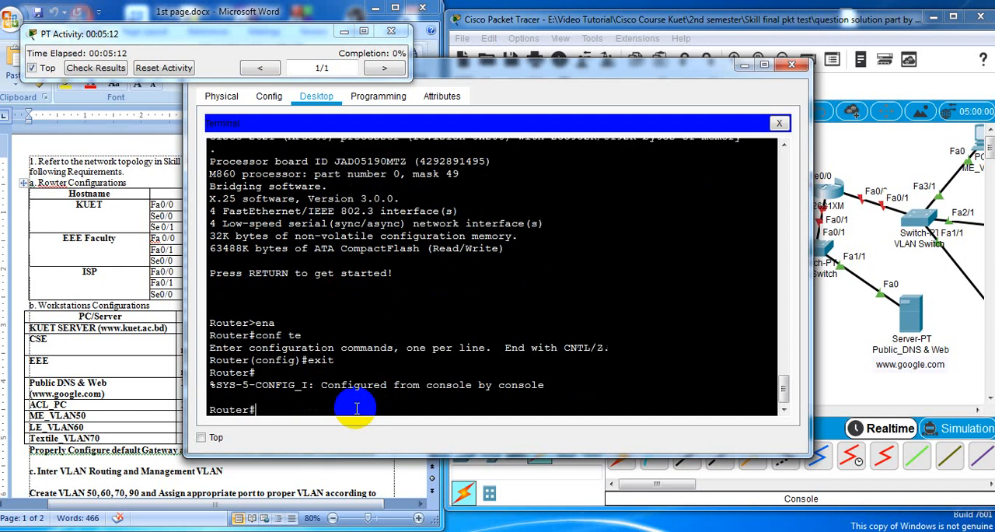
type("exit")
key("Return")
Enter privileged EXEC mode with ena and global configuration mode with conf te to check access from the user prompt
key("Return")
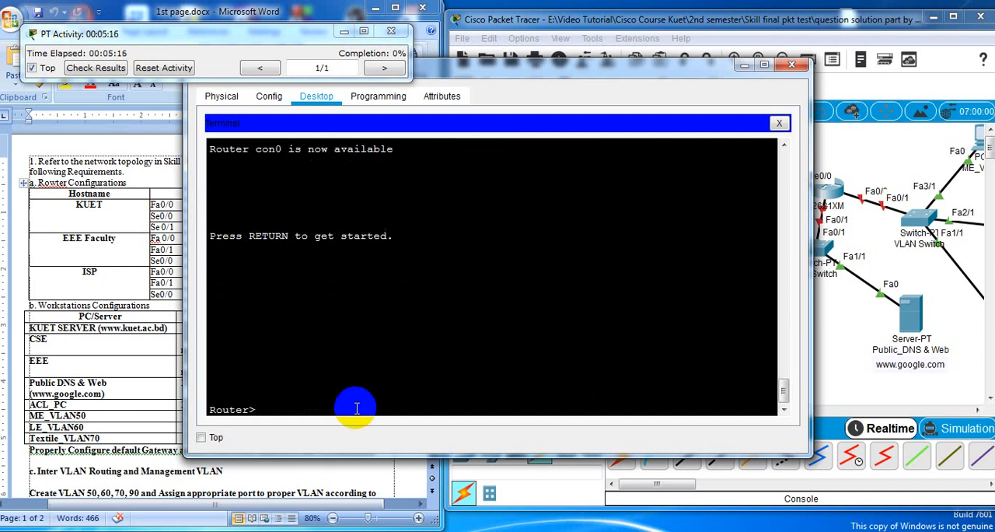
type("ena")
key("Return")
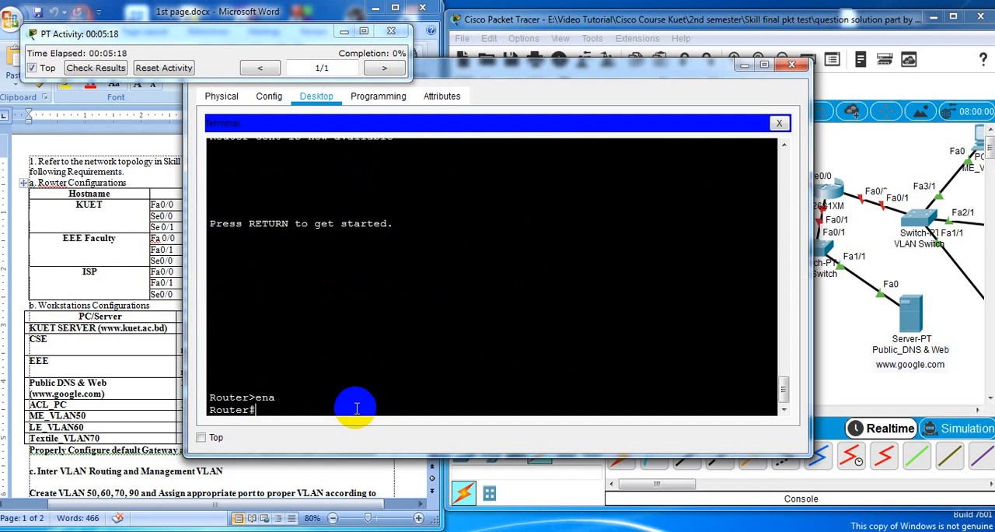
type("conf te")
key("Return")
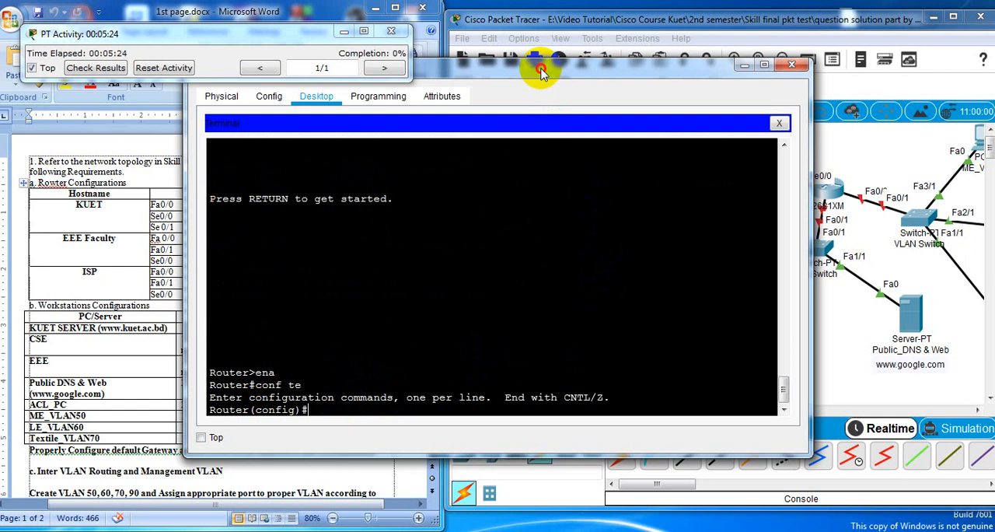
Move and resize the EEE window so it sits beside the requirements document without covering the router address table
left_click_drag(542, 71, 696, 66)
left_click(431, 284)
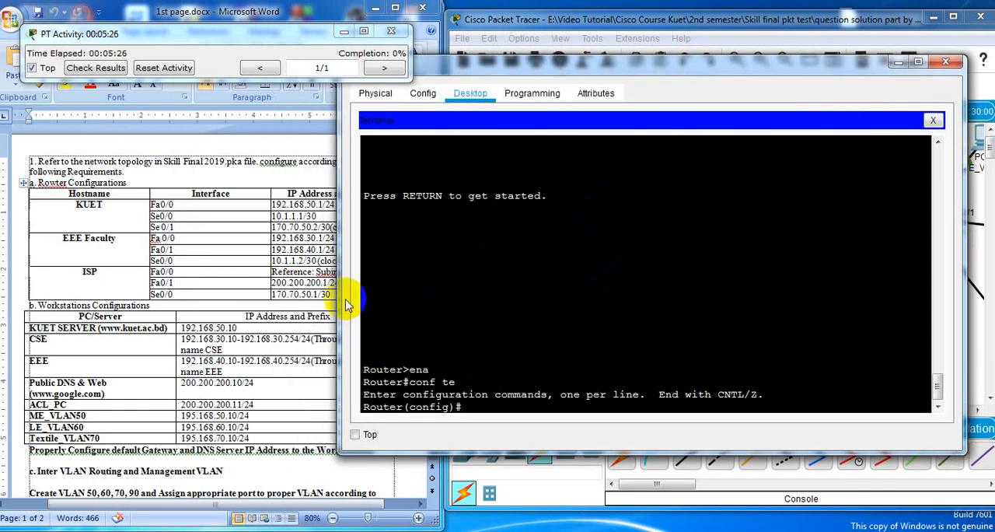
left_click_drag(340, 301, 437, 302)
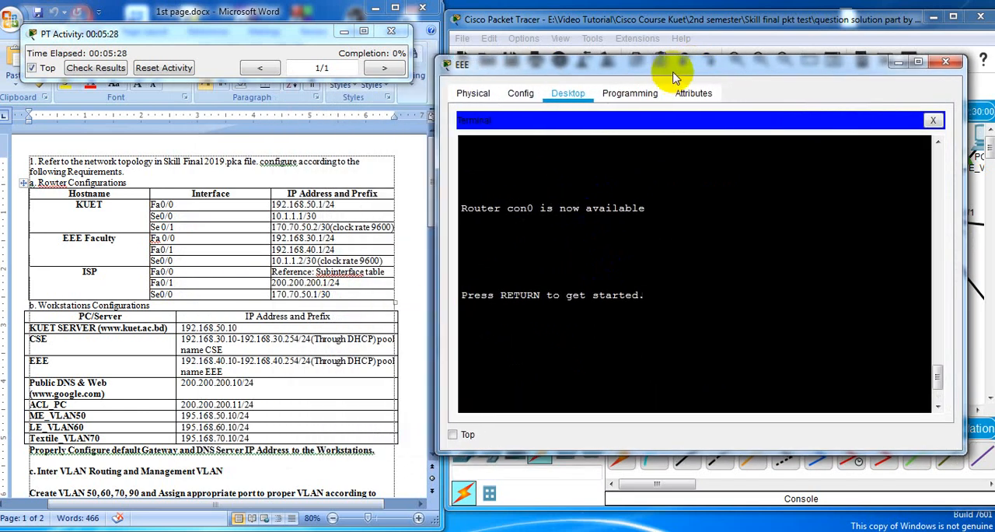
left_click_drag(699, 56, 699, 21)
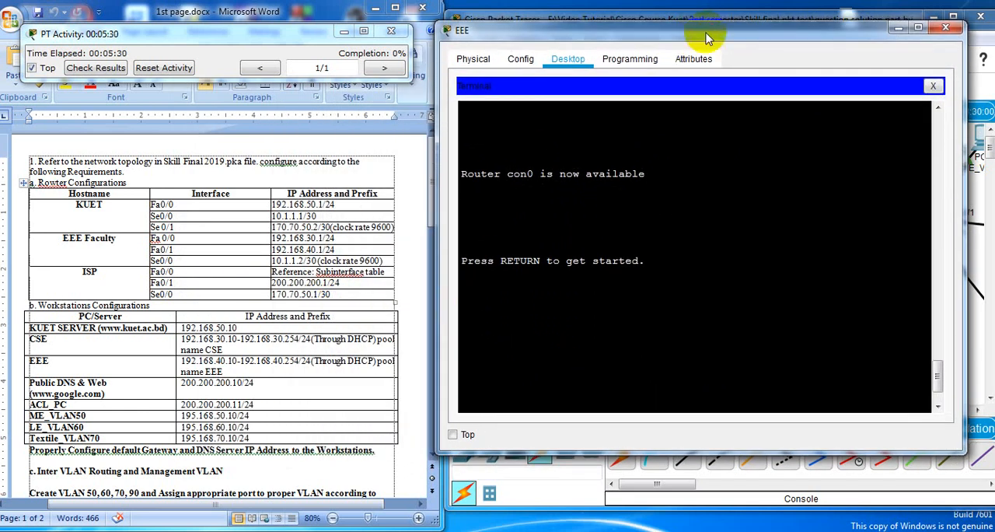
left_click_drag(965, 452, 984, 487)
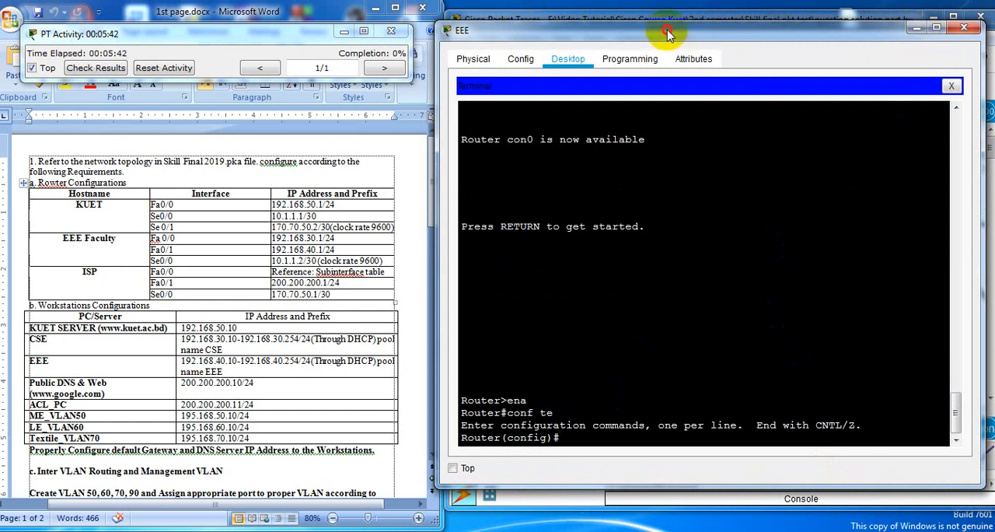
Reposition the Packet Tracer and EEE windows so the KUET router's interface labels show above the terminal
left_click_drag(665, 37, 656, 249)
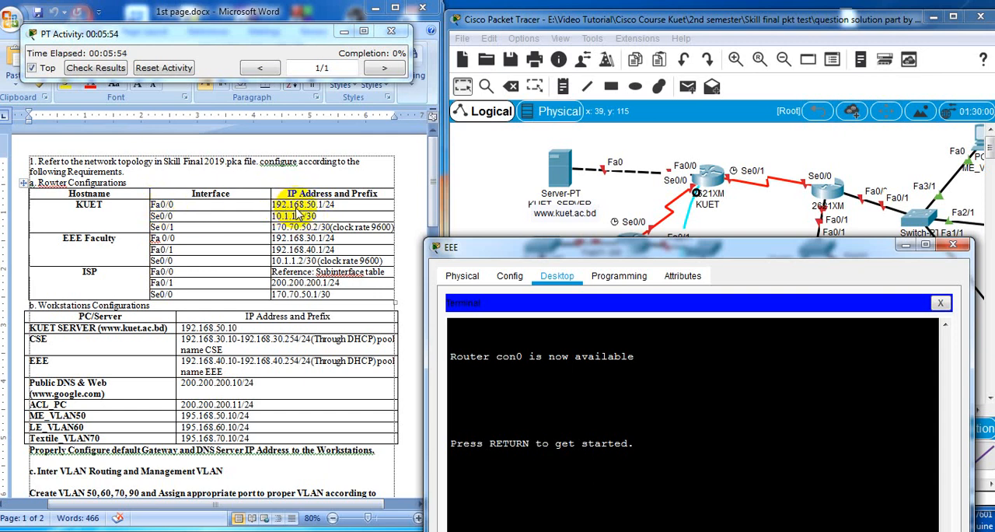
key("Return")
type("ena")
key("Return")
type("conf te")
key("Return")
left_click_drag(668, 252, 695, 65)
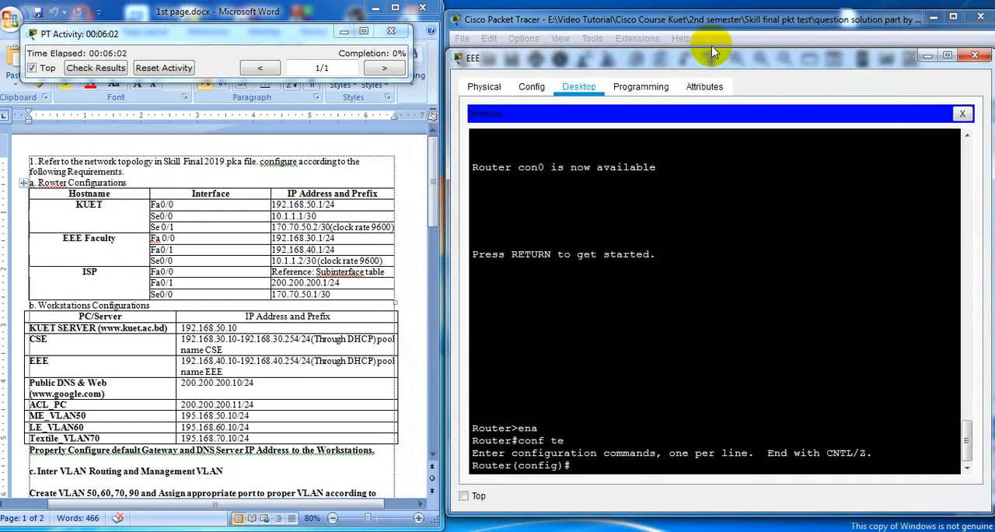
left_click_drag(710, 54, 703, 134)
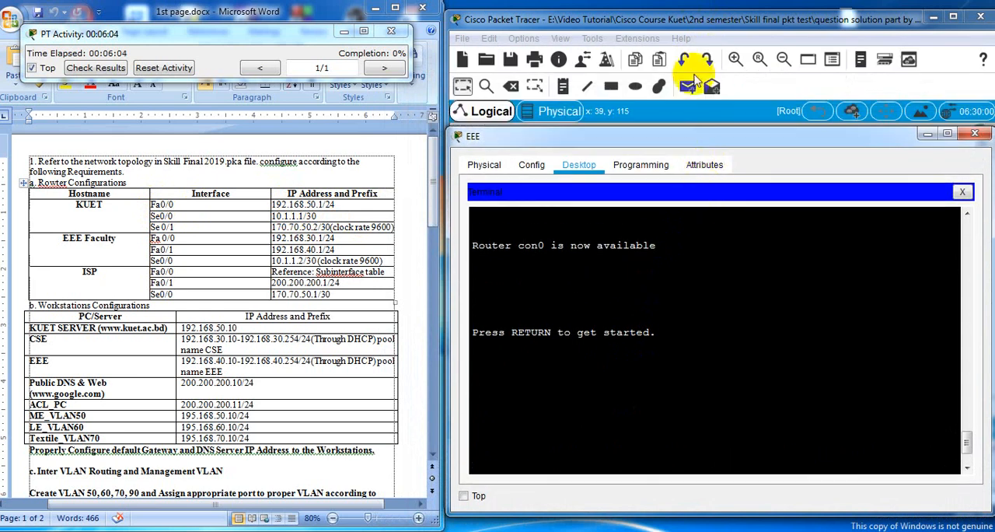
mouse_move(703, 23)
left_mouse_down()
mouse_move(703, 6)
mouse_move(703, 17)
left_mouse_up()
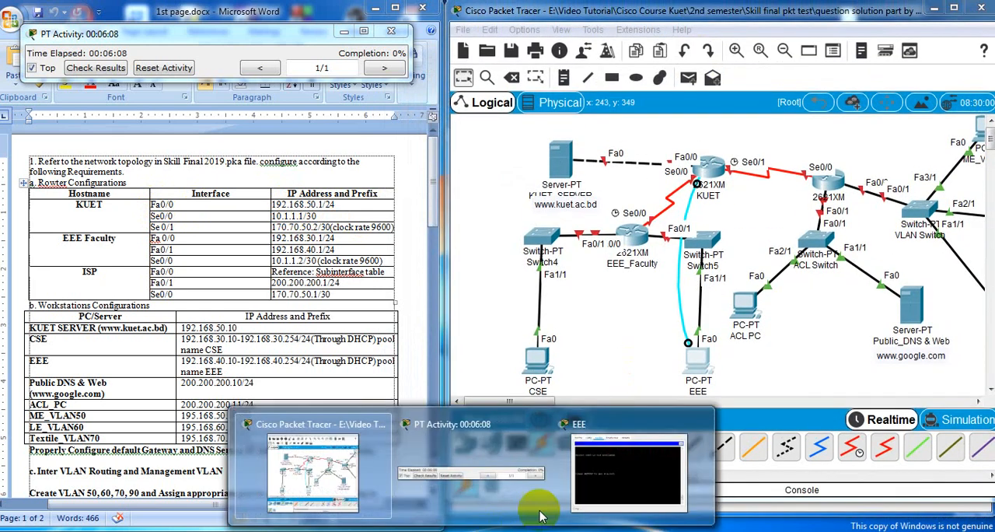
left_click(629, 449)
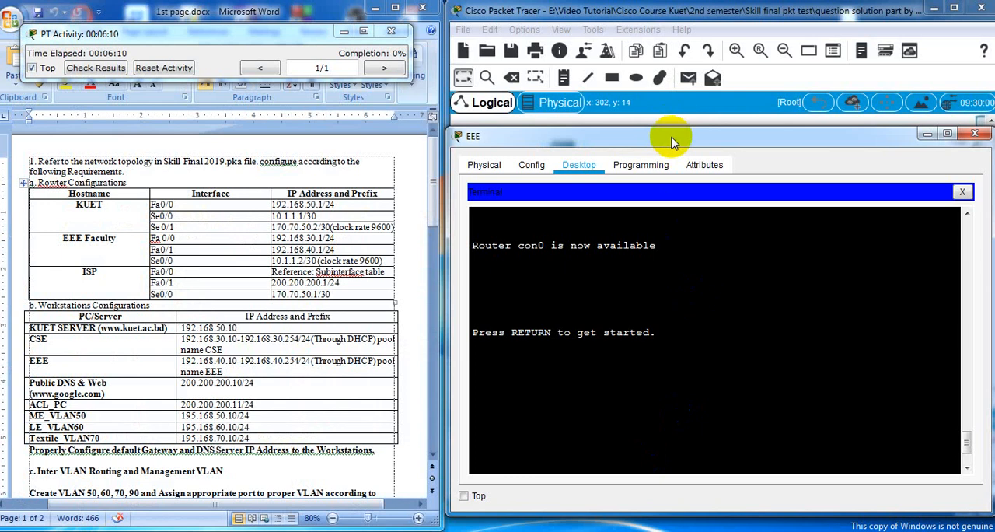
left_click_drag(674, 142, 678, 109)
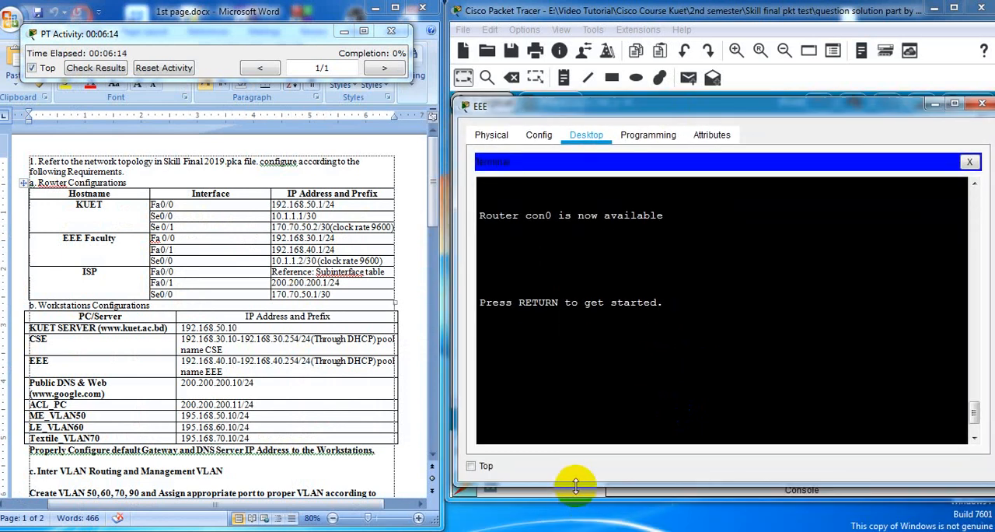
left_click_drag(635, 109, 629, 184)
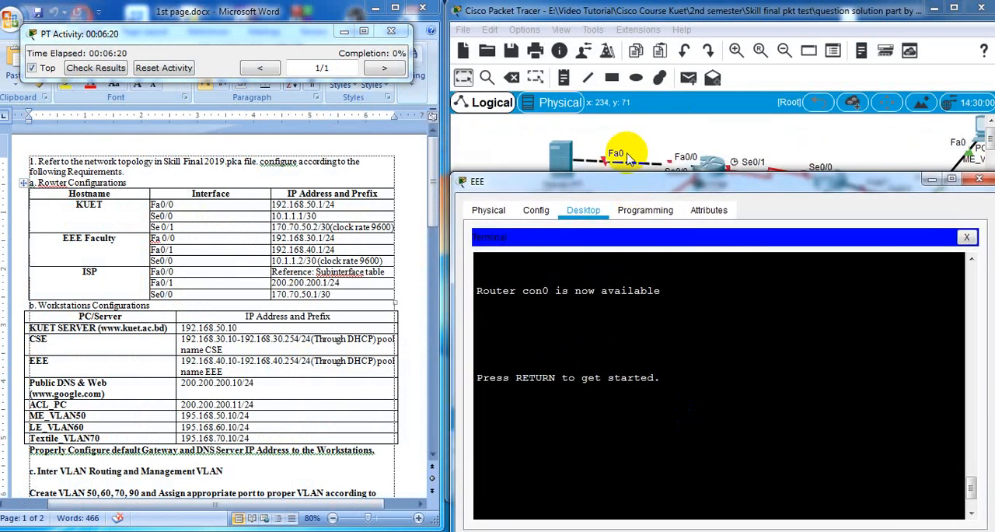
Return to the EEE terminal session and bring up a fresh global configuration prompt on the router
left_click(583, 386)
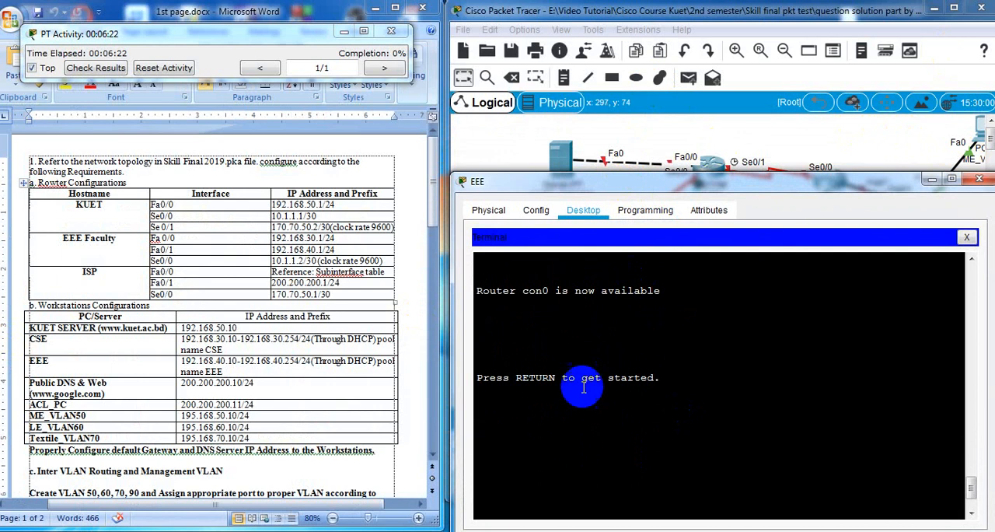
key("Return")
type("ena")
key("Return")
type("conf te")
key("Return")
key("Return")
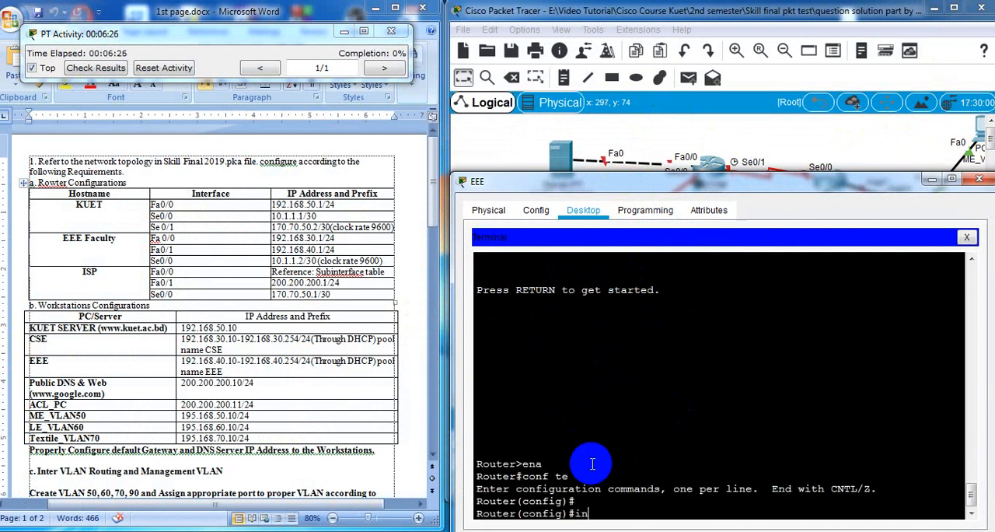
Assign IP address 192.168.50.1 with mask 255.255.255.0 to interface fa0/0, enlarging the terminal window for the command
type("int fa0/0")
key("Return")
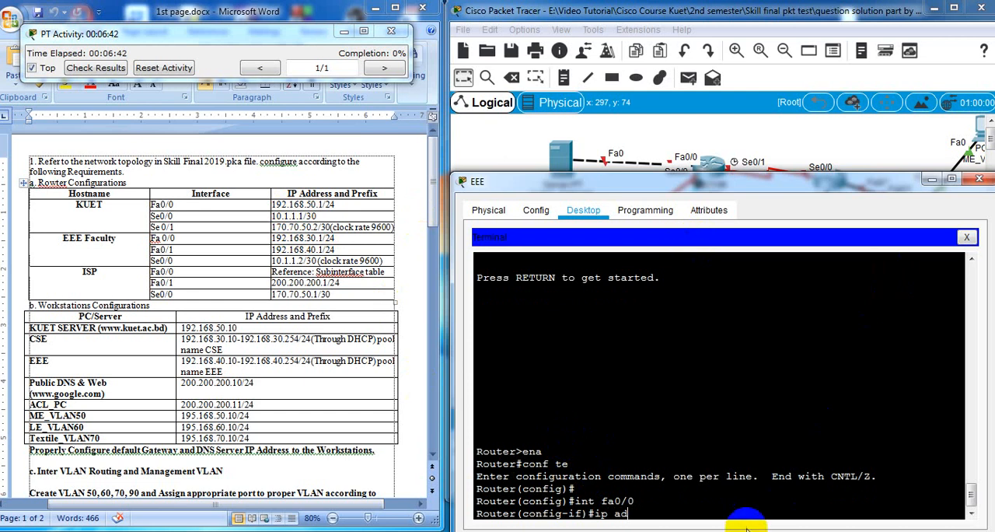
left_click_drag(640, 176, 645, 60)
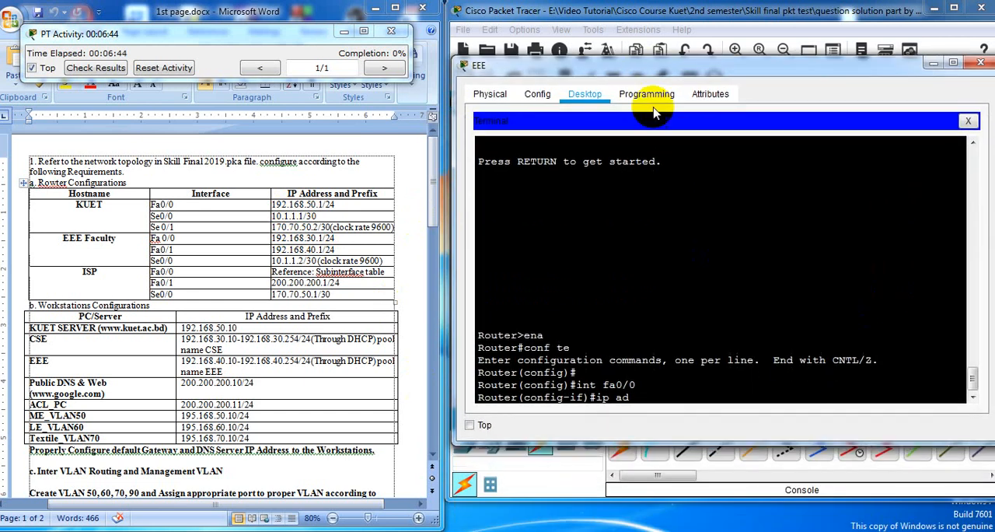
left_click_drag(660, 440, 659, 479)
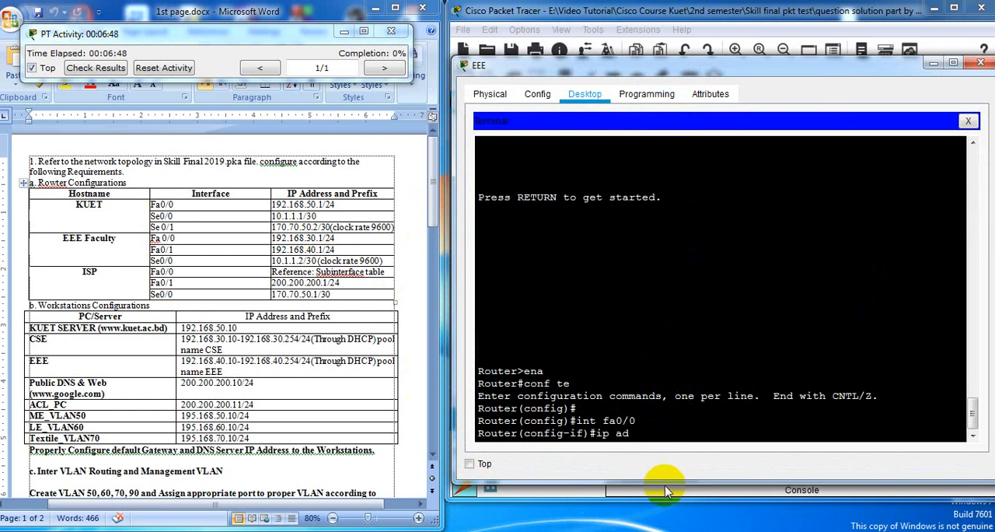
left_click_drag(665, 519, 662, 528)
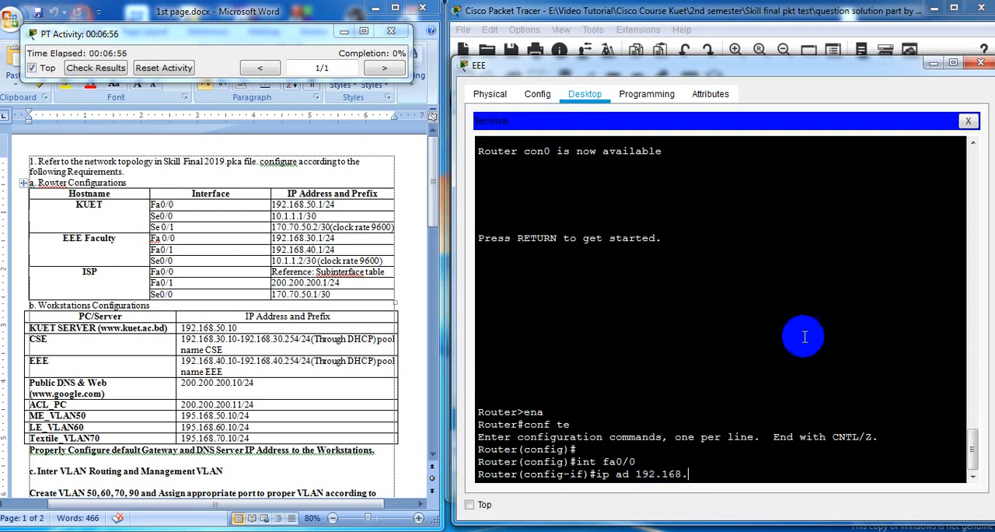
type("50.1")
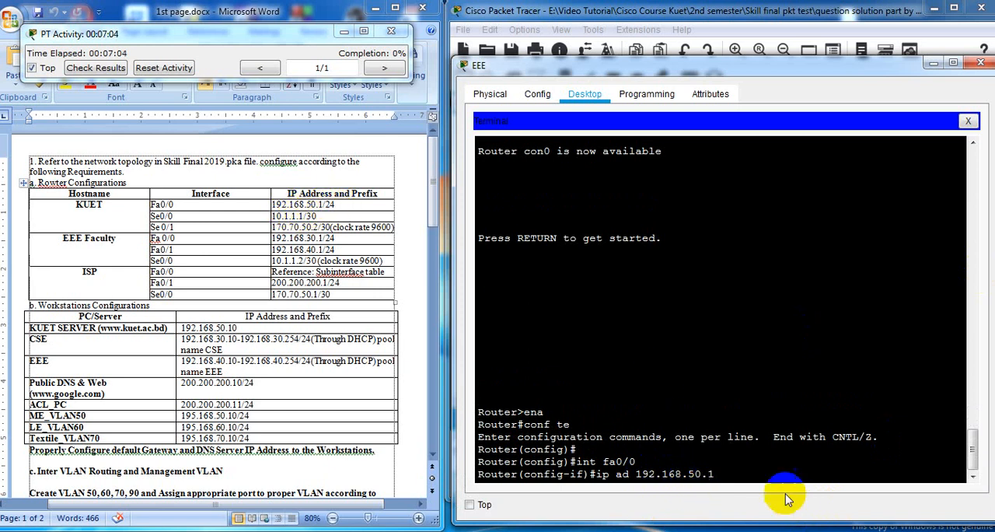
type("55.")
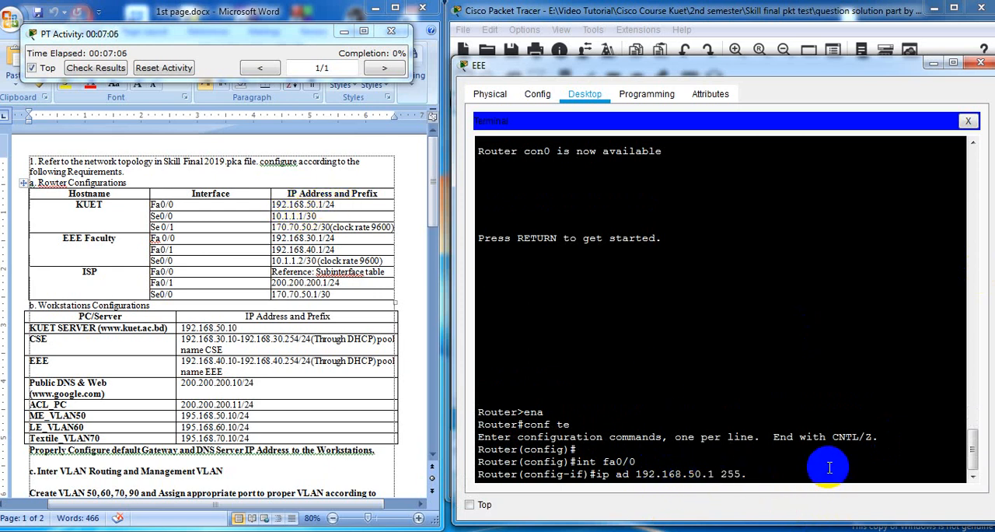
type("255.255.")
key("Return")
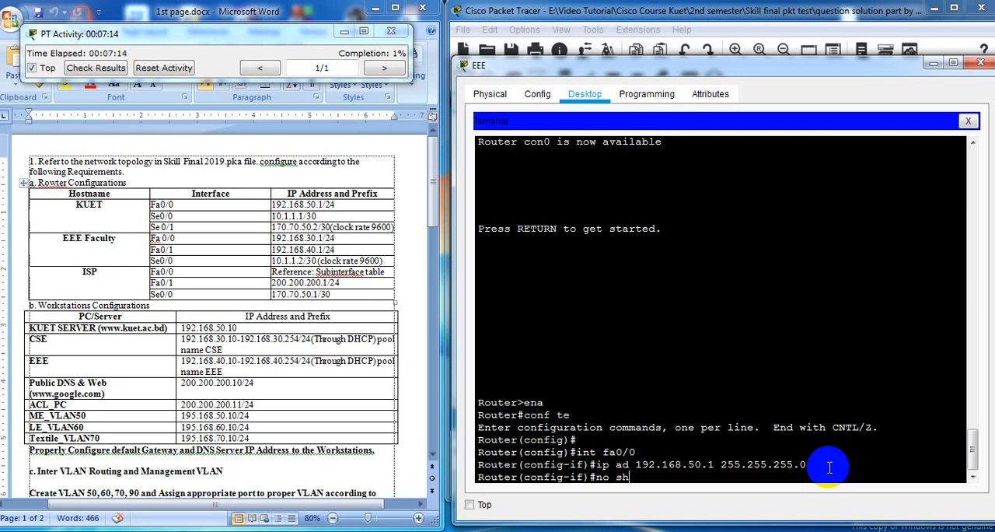
Enable the fa0/0 interface with no sh and return to the interface configuration prompt
type("no sh")
key("Return")
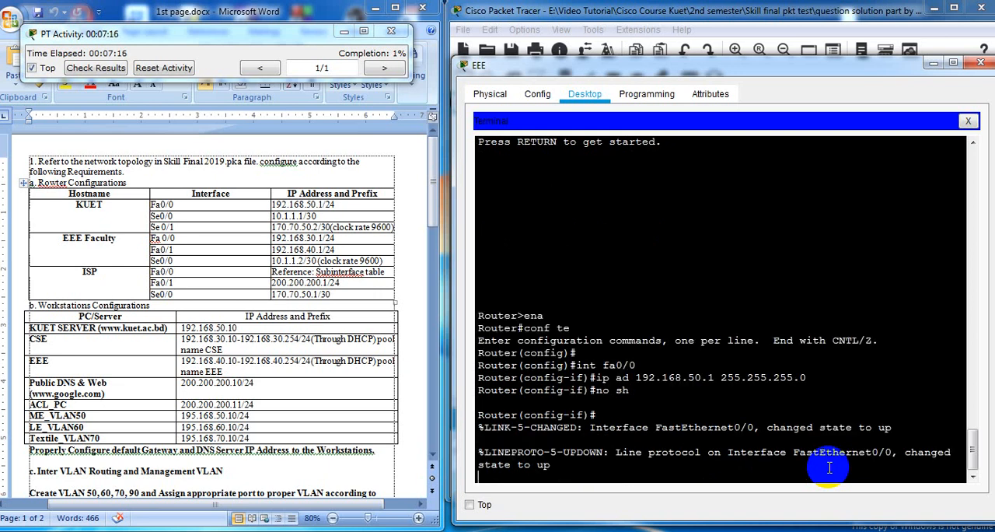
key("Return")
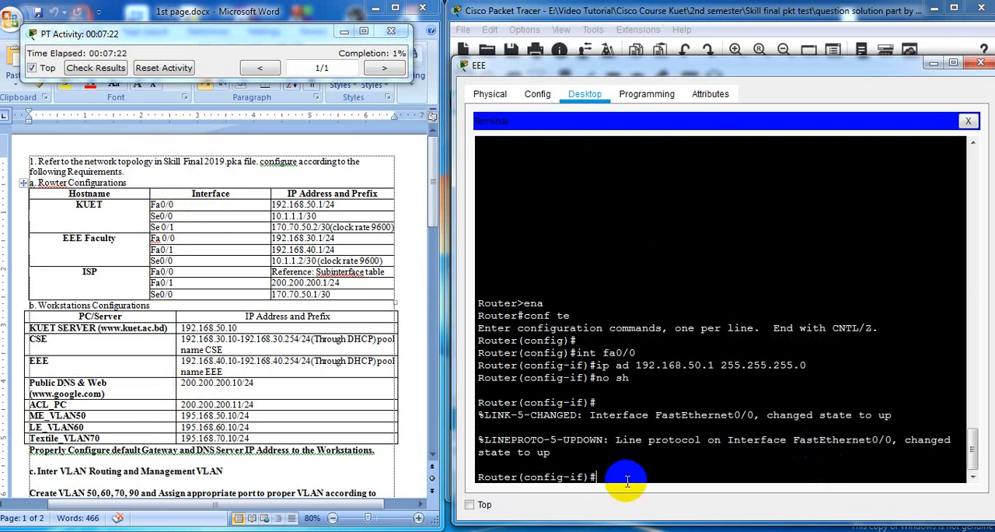
Select serial interface se0/0 and assign it IP address 10.1.1.1 with mask 255.255.255.252
type("int se0/0")
key("Return")
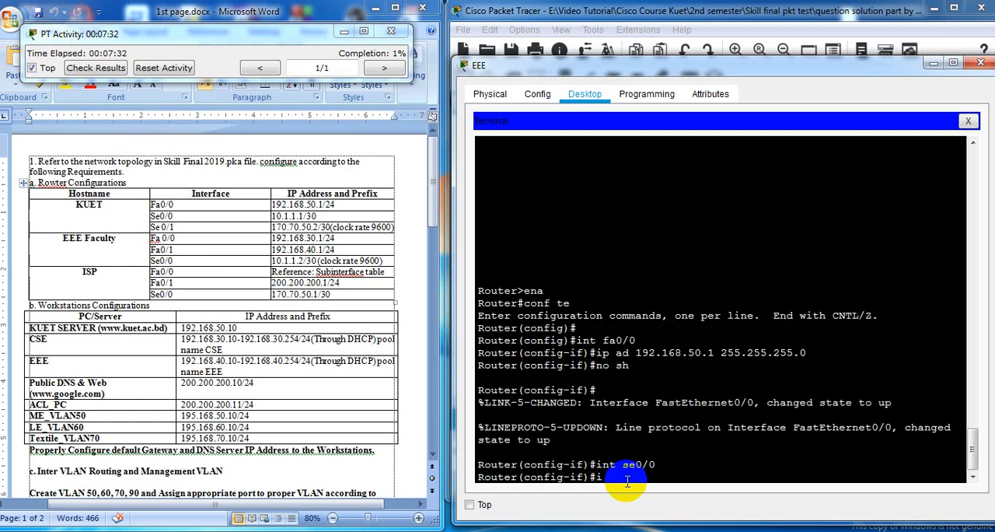
type("ip ad")
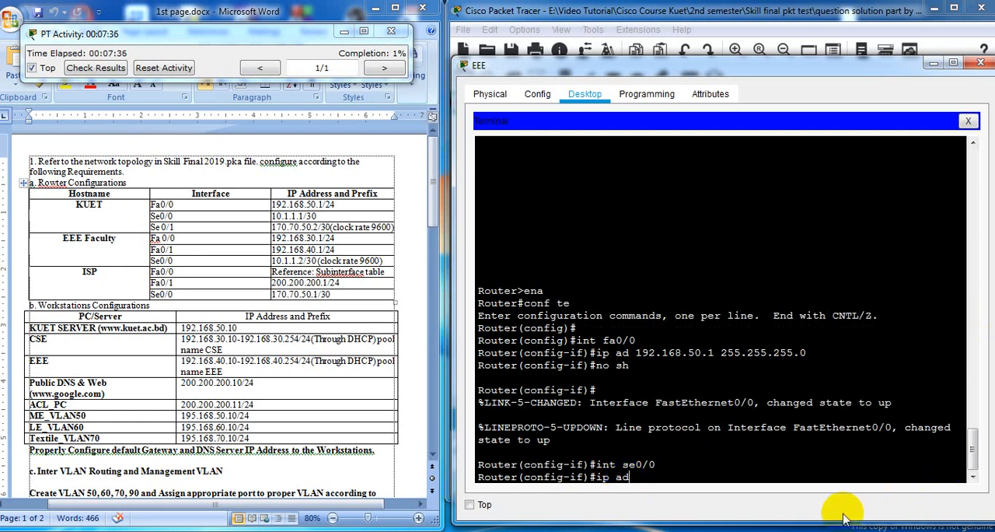
left_click(905, 347)
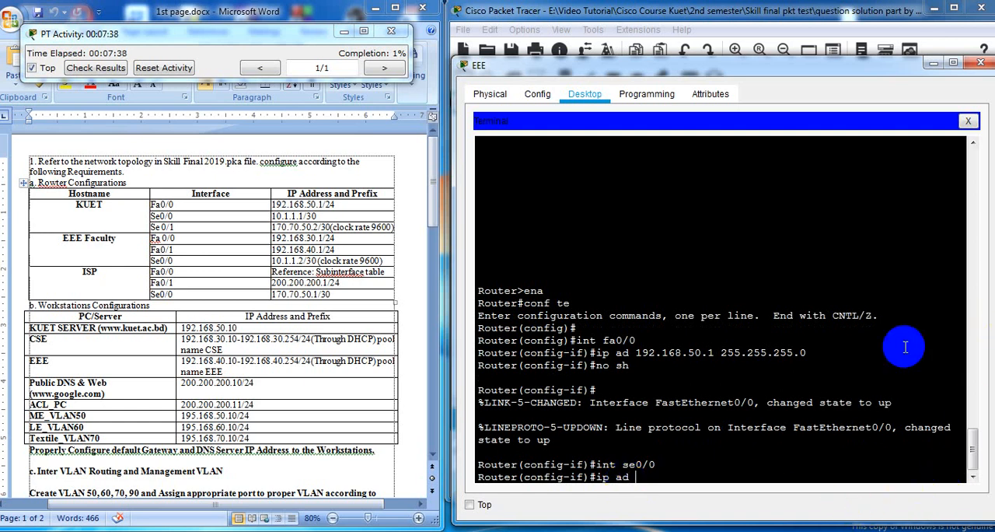
type("10.1.1.1")
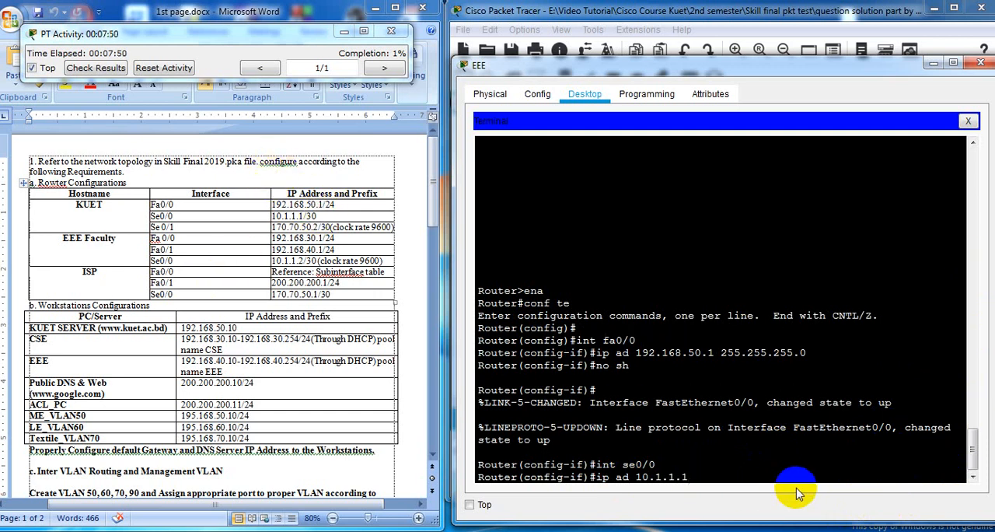
type("255.255.255.252")
key("Return")
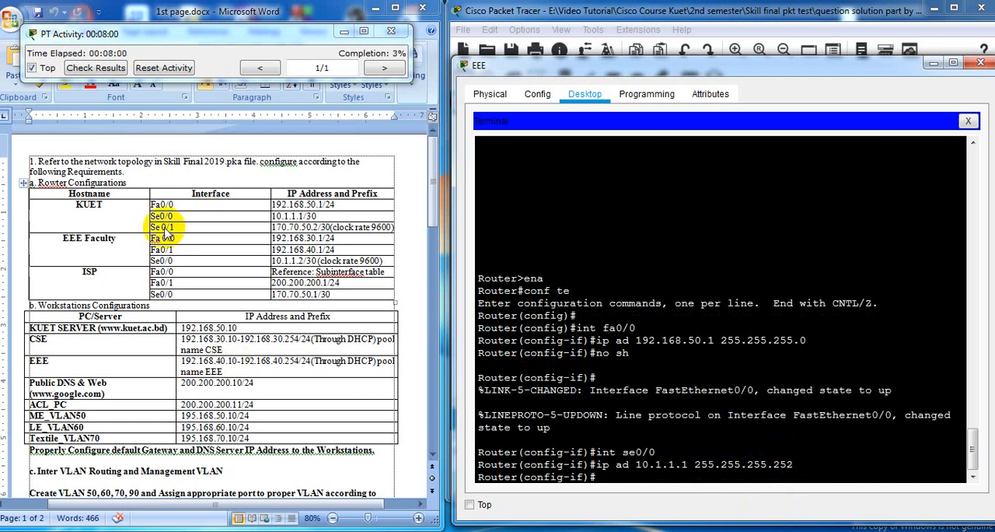
Select serial interface se0/1 and assign it IP address 170.70.50.2 with mask 255.255.255.252
type("int")
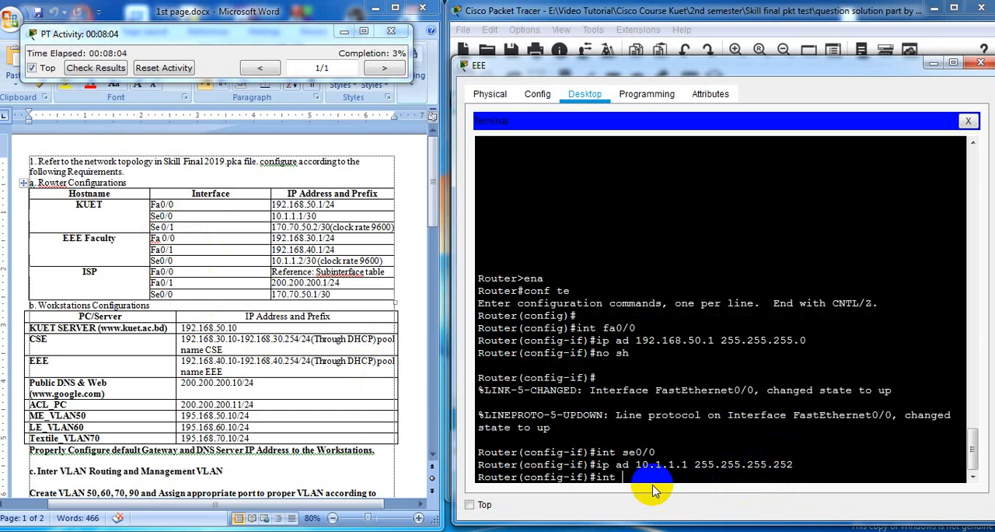
type(" se0/1")
left_click(578, 241)
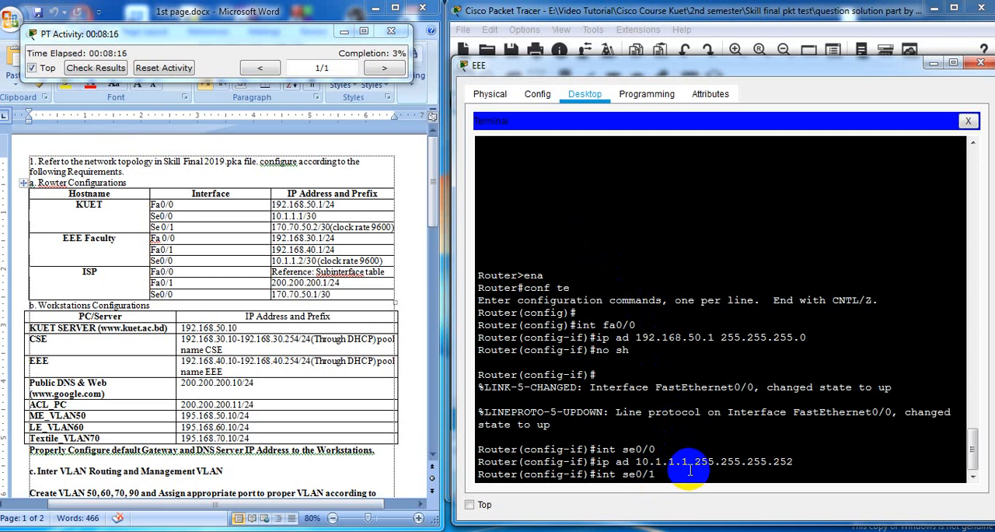
key("Return")
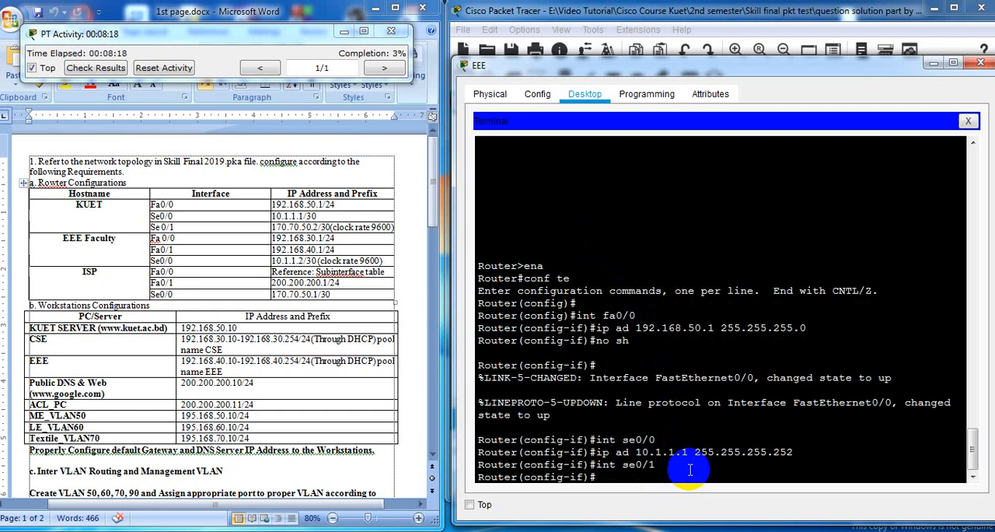
type("ip ad")
type("170.70.50.")
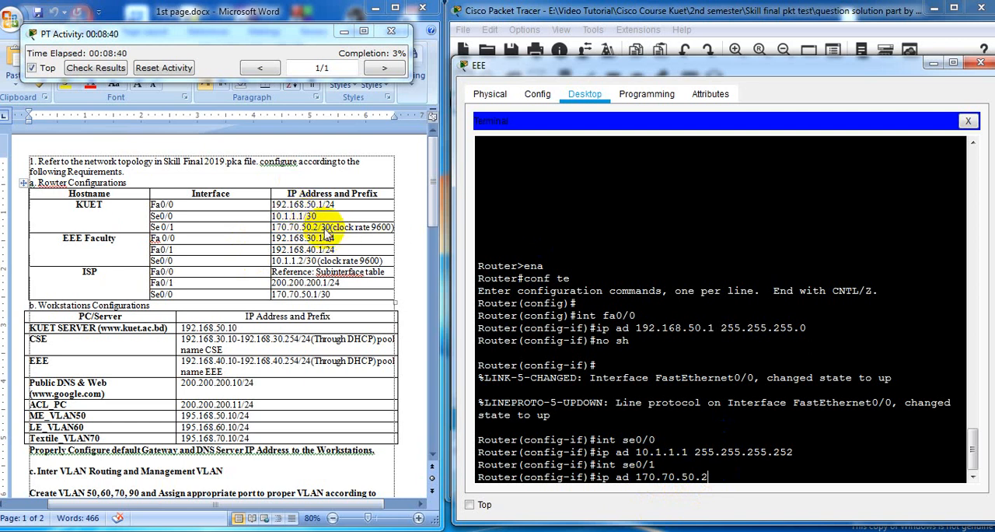
type("2")
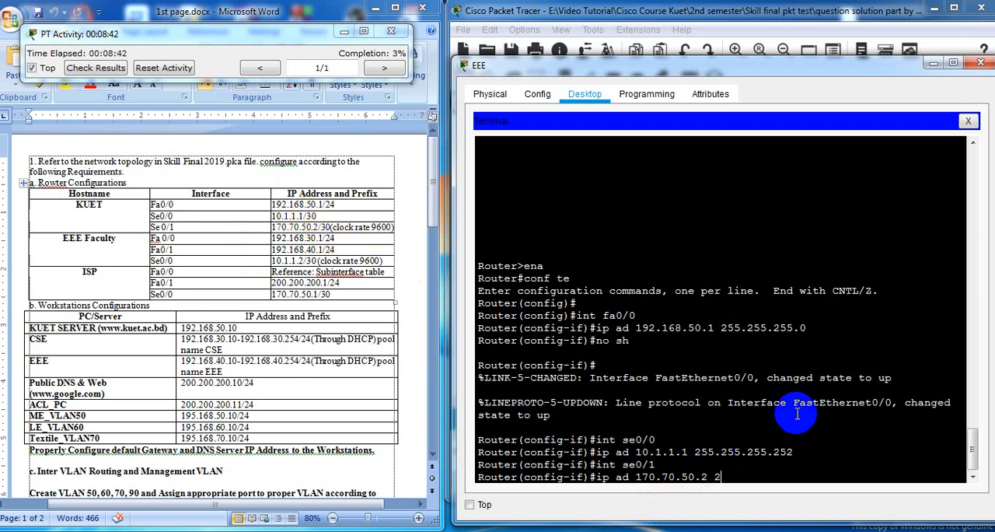
type("55.255.255.252")
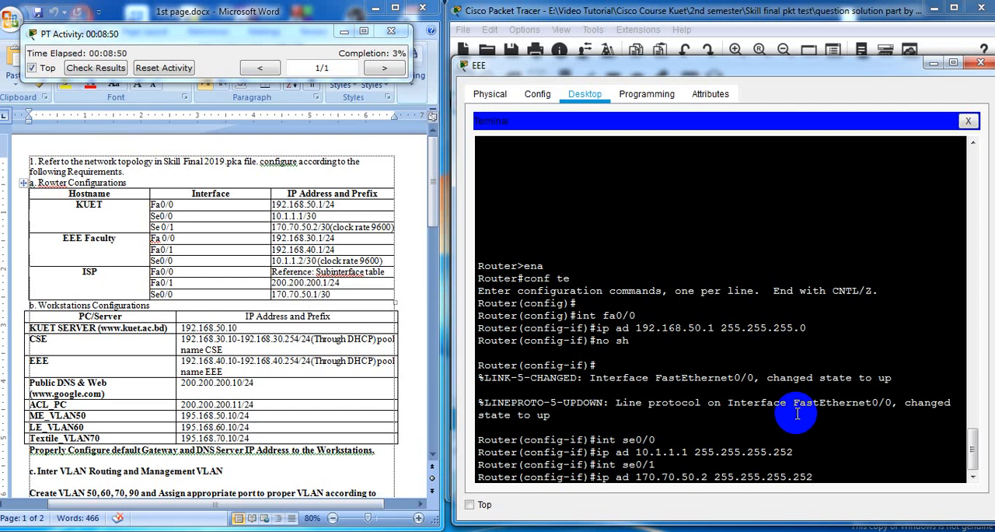
key("Return")
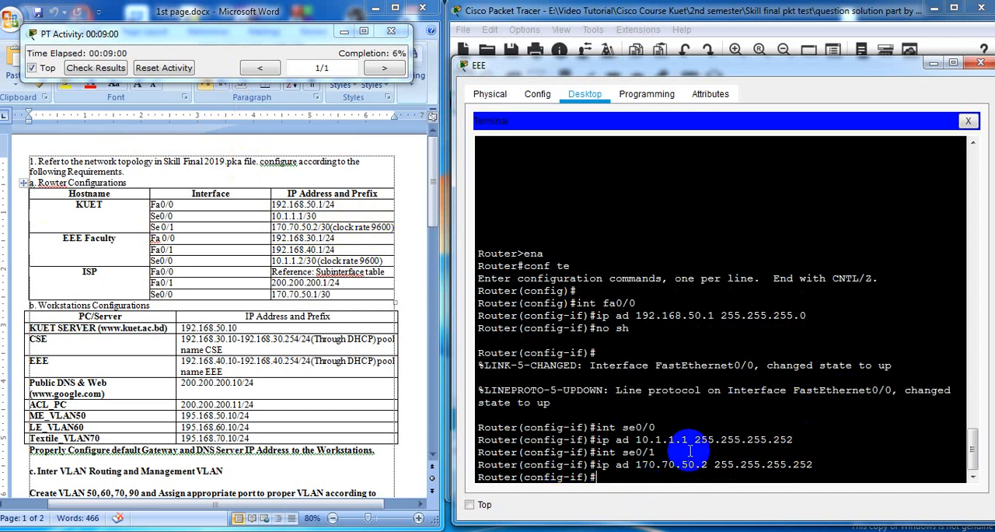
Set the clock rate of the KUET router's se0/1 interface to 9600
type("clo")
key("Tab")
type("ra")
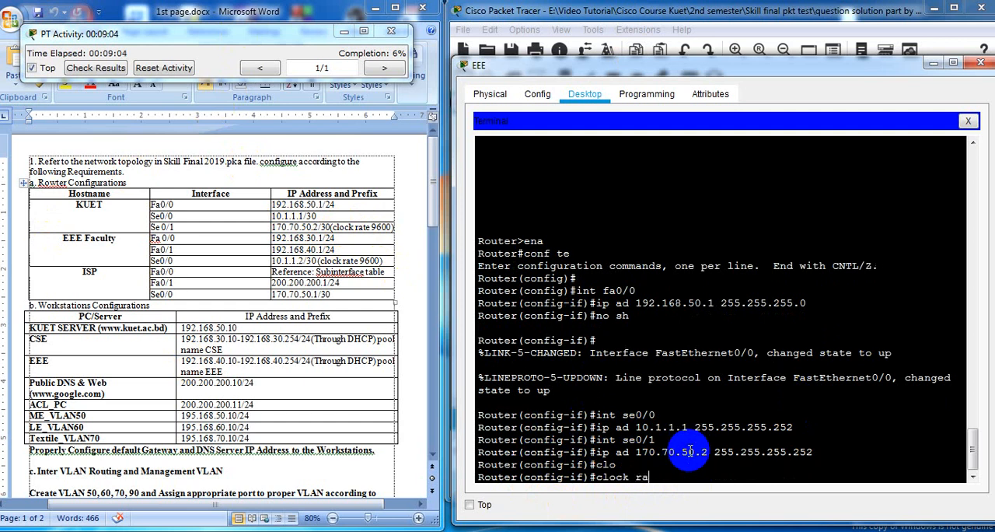
key("Tab")
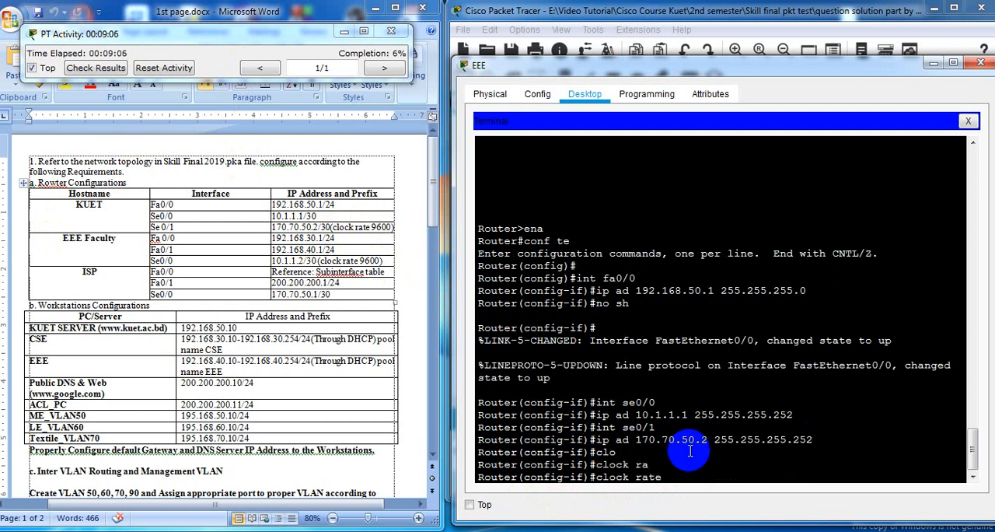
type("9600")
key("Return")
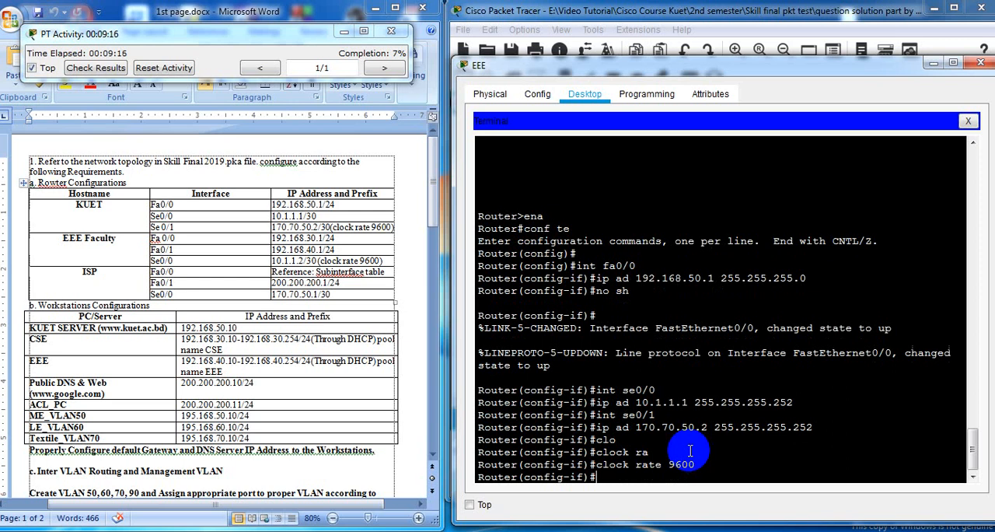
Enable the se0/1 interface with no sh and return to the interface configuration prompt
type("no sh")
key("Return")
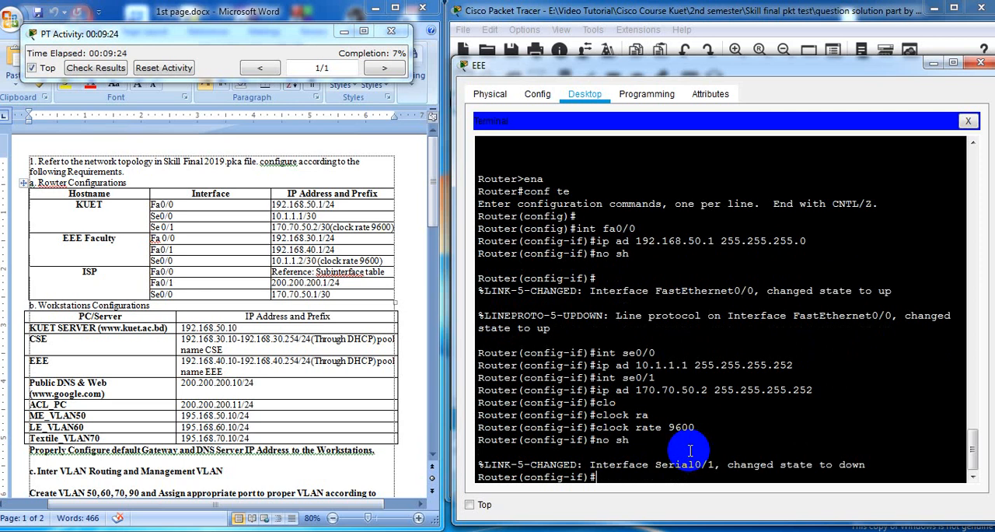
key("Return")
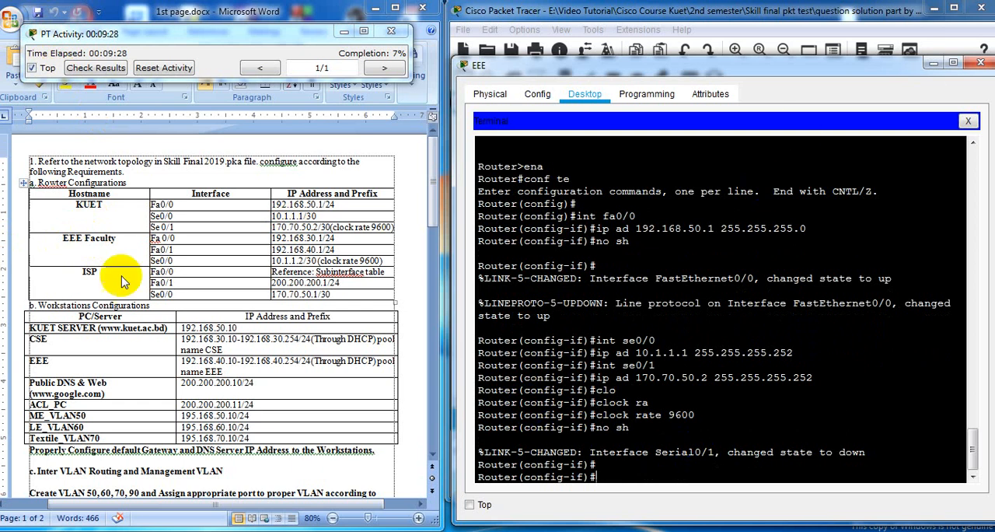
Close the EEE PC window and move the console cable's router end from KUET to the EEE_Faculty router's Console port
left_click(787, 70)
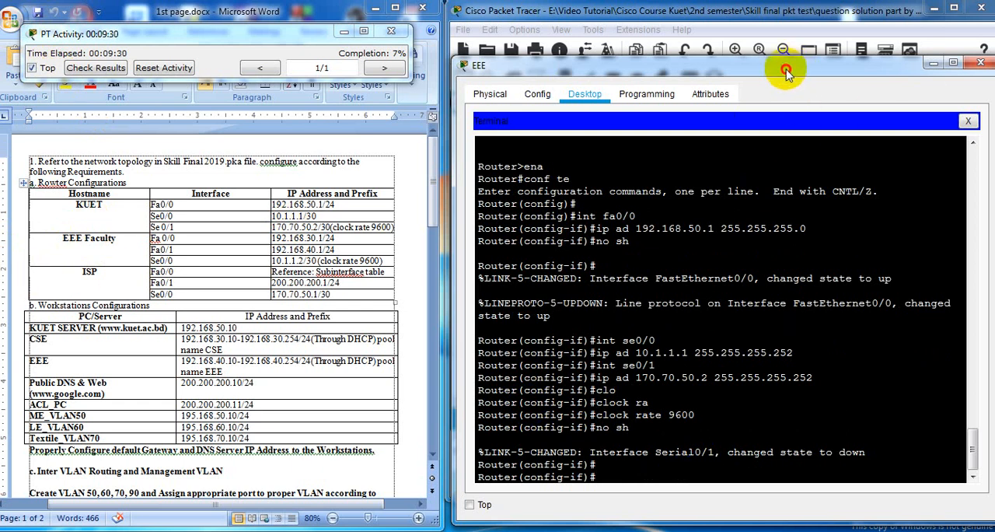
left_click_drag(787, 70, 741, 99)
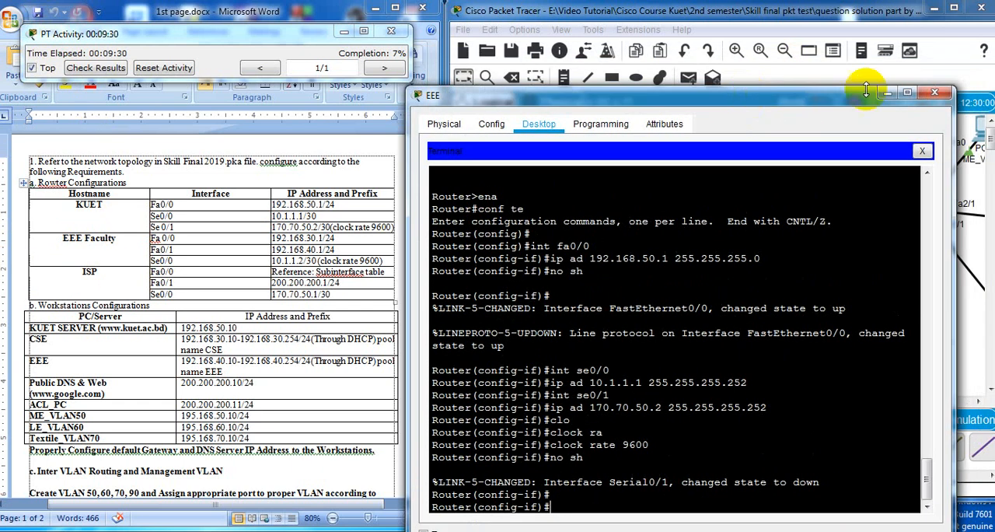
left_click(938, 95)
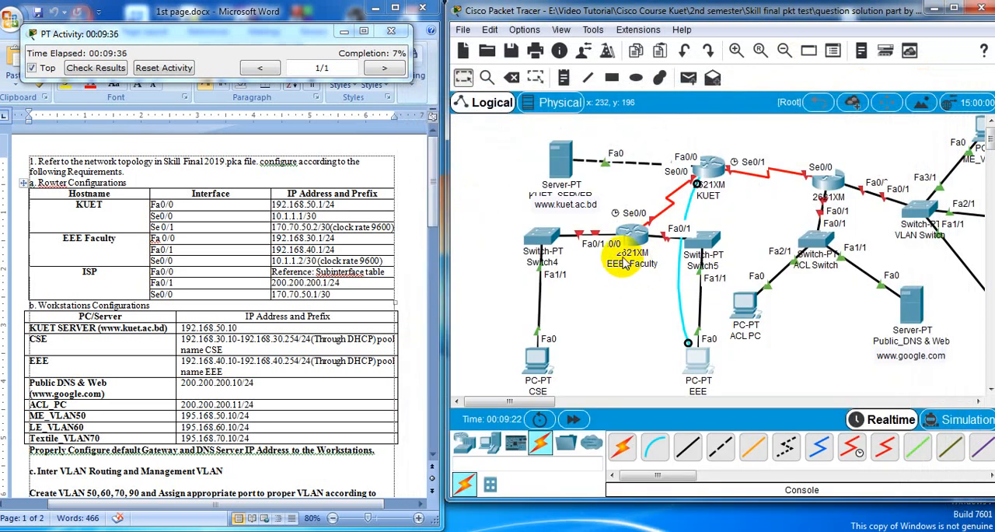
left_click(684, 224)
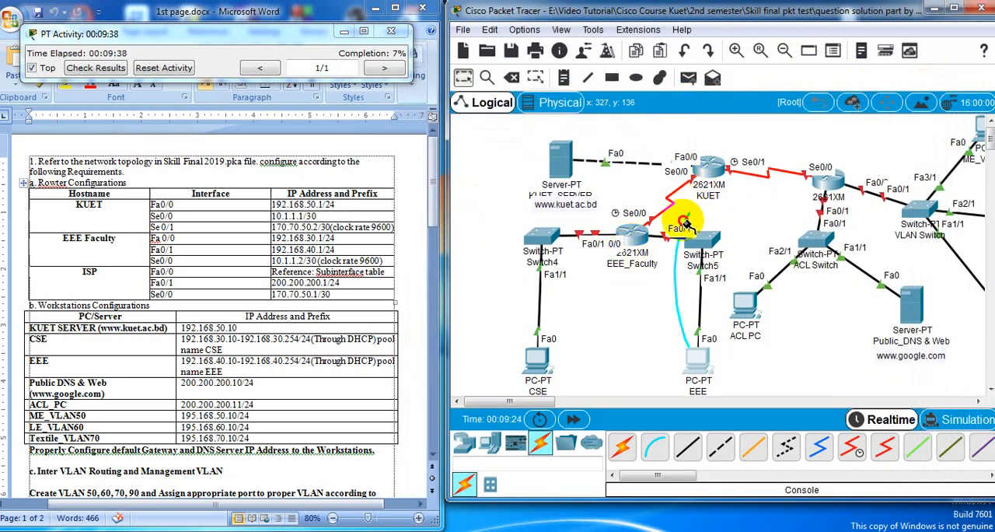
left_click(634, 236)
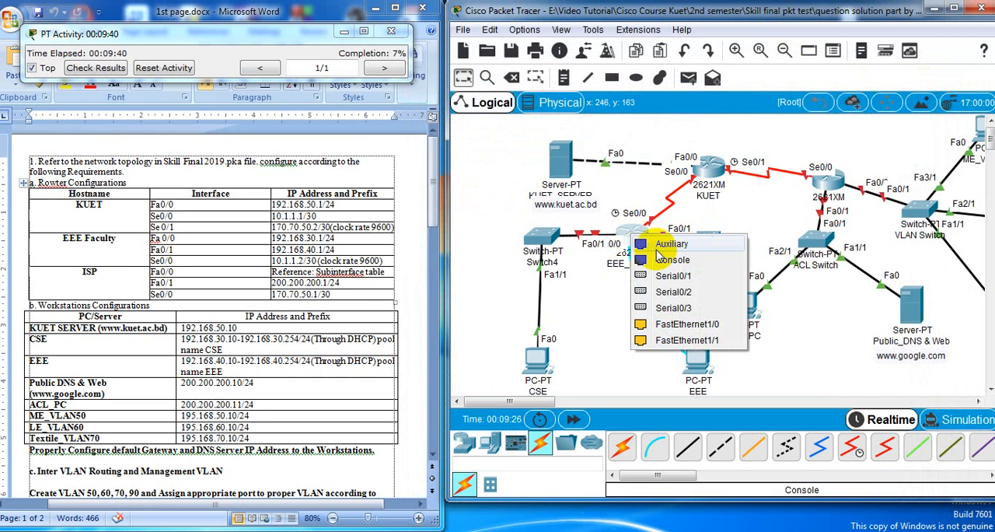
left_click(662, 260)
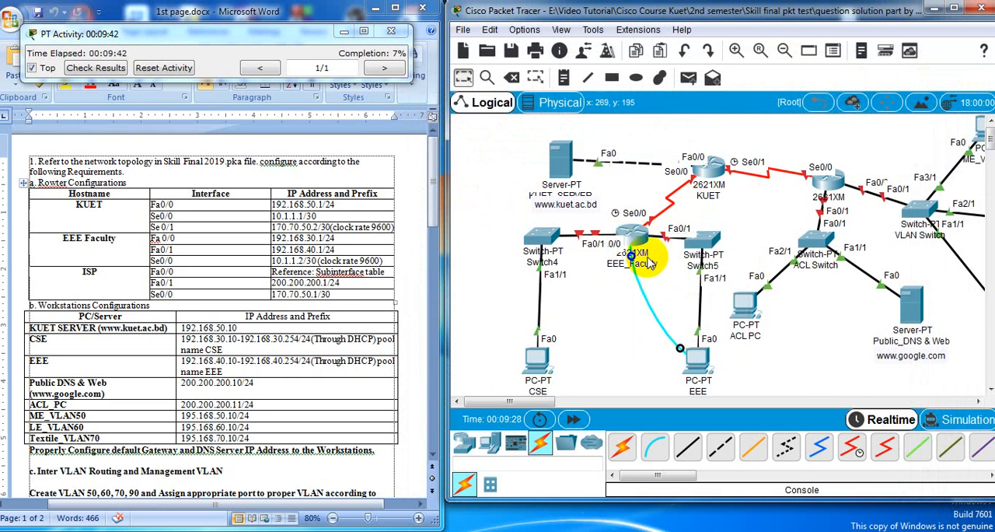
Start a terminal session on the EEE PC with 9600 bits per second, and place its narrowed window beside the requirements document
left_click(698, 365)
left_click(500, 163)
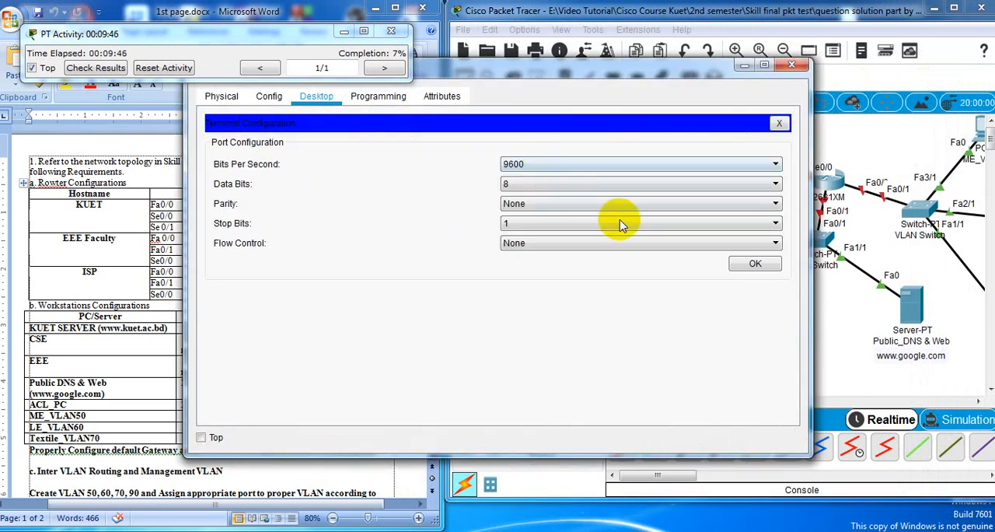
left_click(755, 263)
left_click_drag(534, 67, 635, 41)
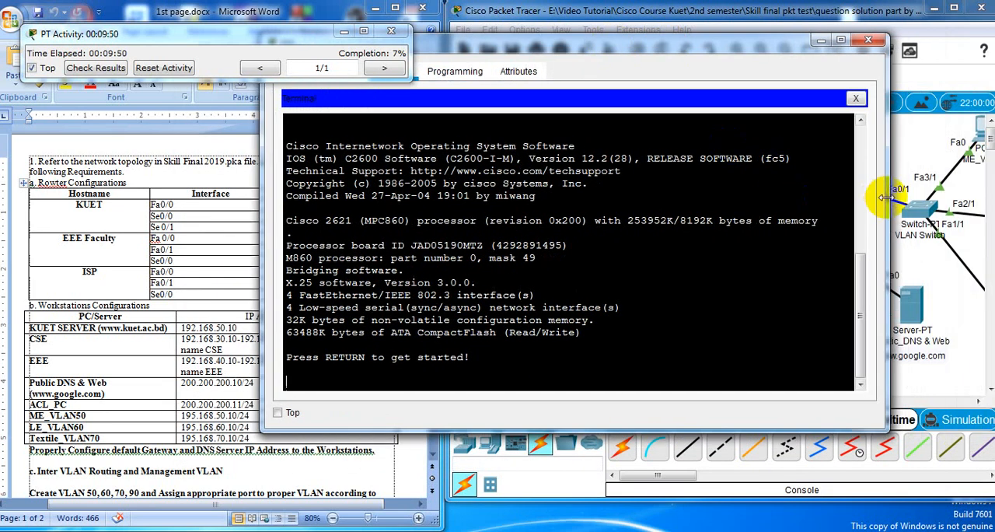
left_click_drag(884, 199, 767, 195)
left_click_drag(596, 53, 829, 48)
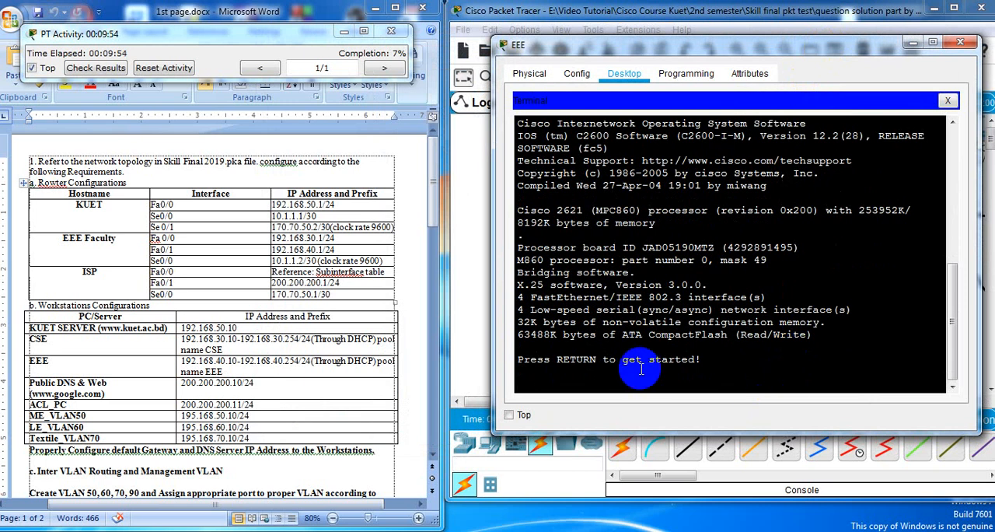
Enter privileged mode on the EEE_Faculty router with ena and open global configuration with conf te
key("Return")
type("ema")
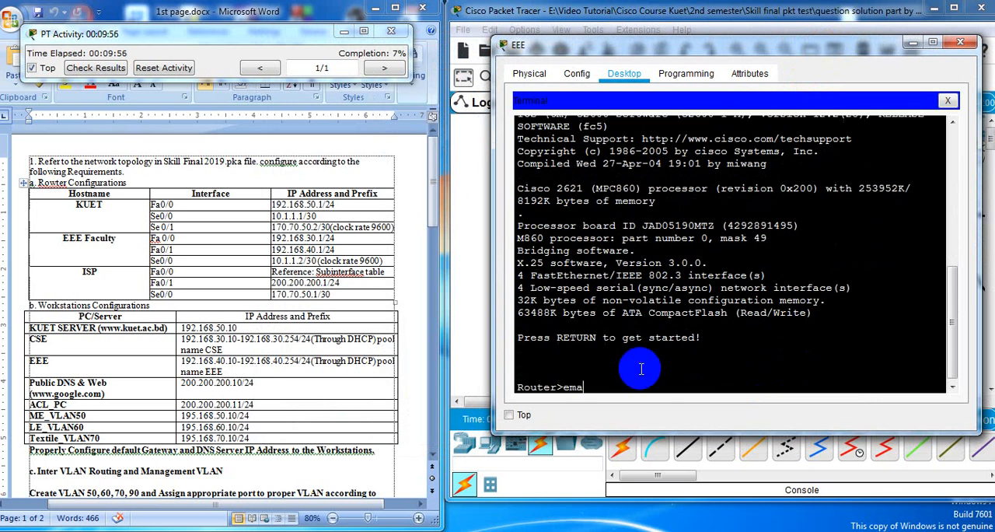
key("BackSpace")
key("BackSpace")
type("na")
key("Return")
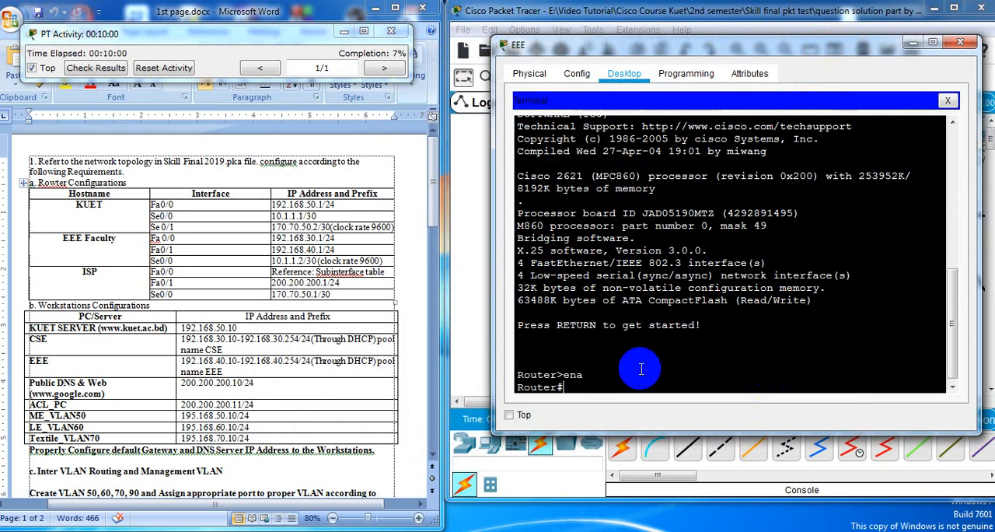
type("conf te")
key("Return")
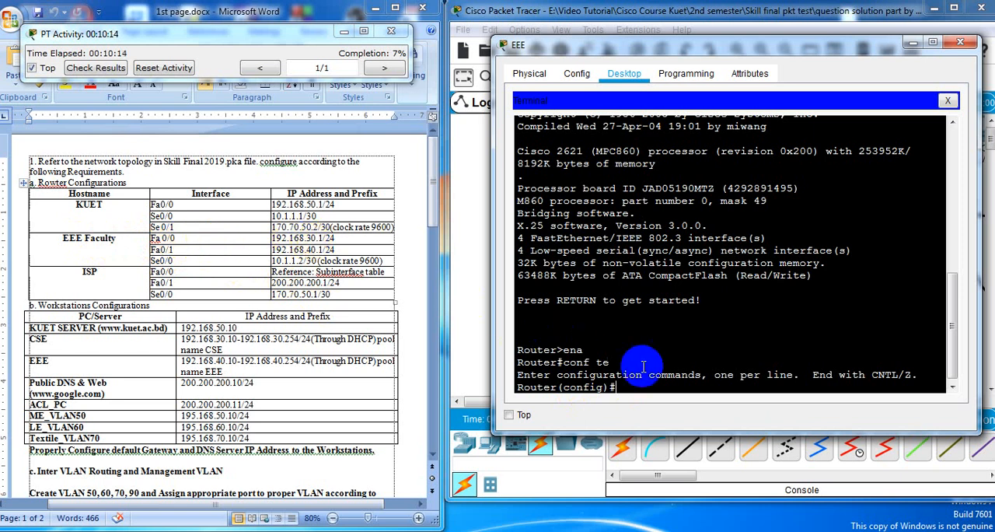
Enter interface configuration mode for fa0/0 on the EEE_Faculty router
type("int ")
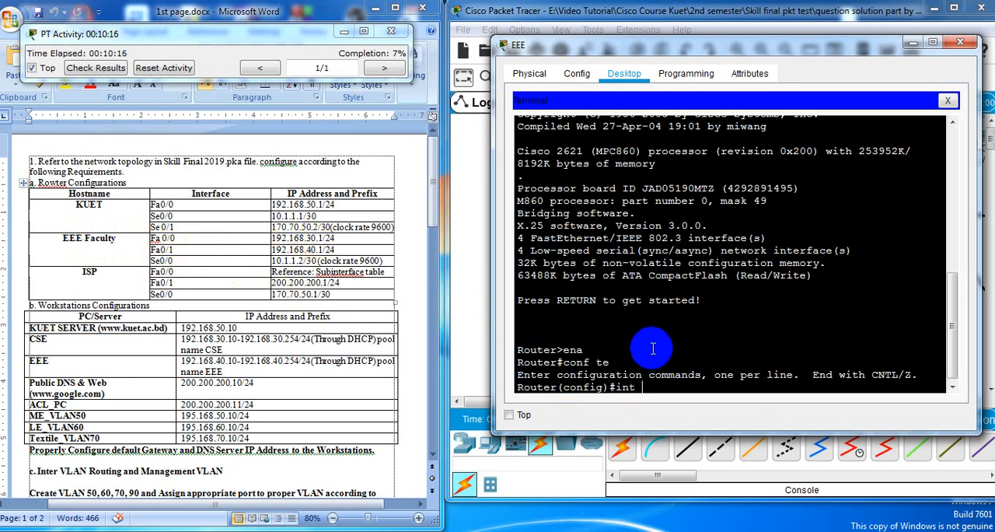
type("fa0/0")
key("Return")
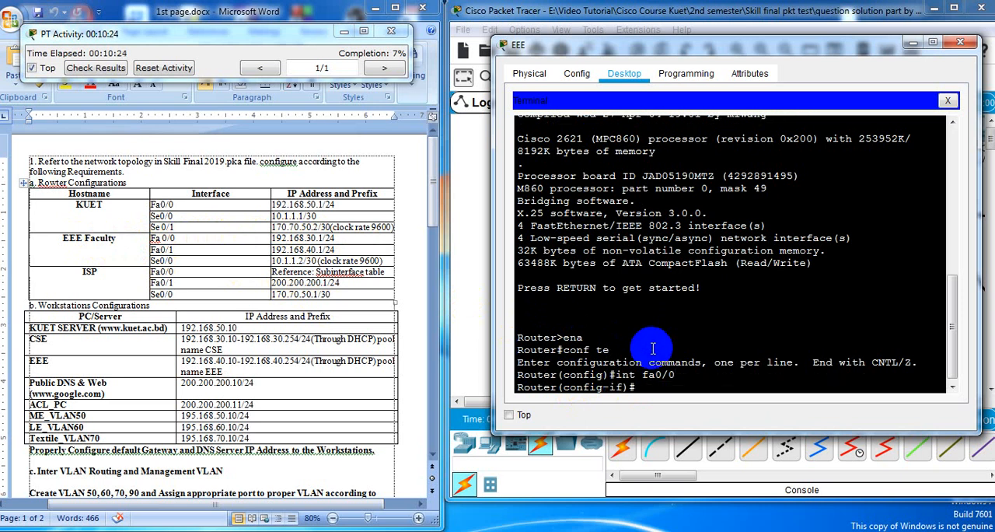
Try to give fa0/0 the address 192.168.30.1 255.255.255.0 without the ip ad keywords
type("192.168.")
type("30.1")
type("25")
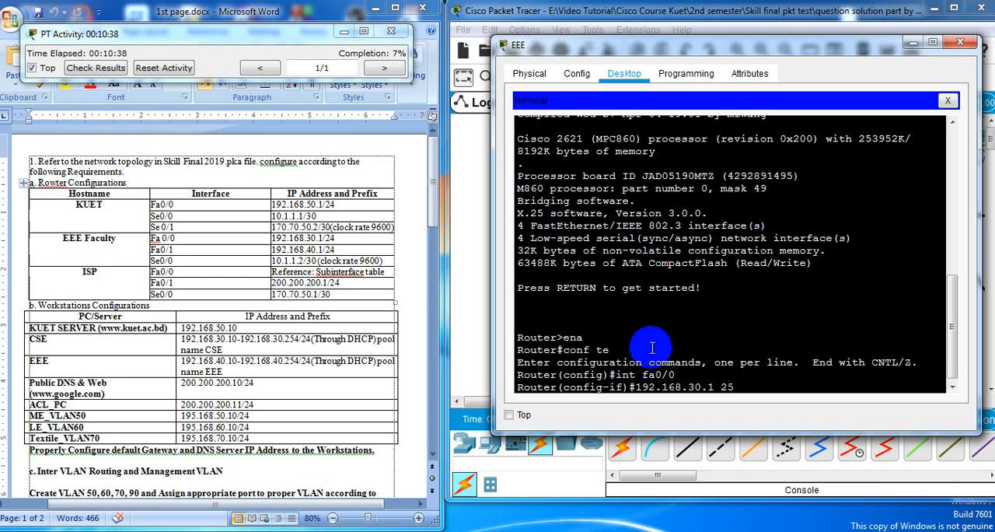
type("5.255.255.0")
key("Return")
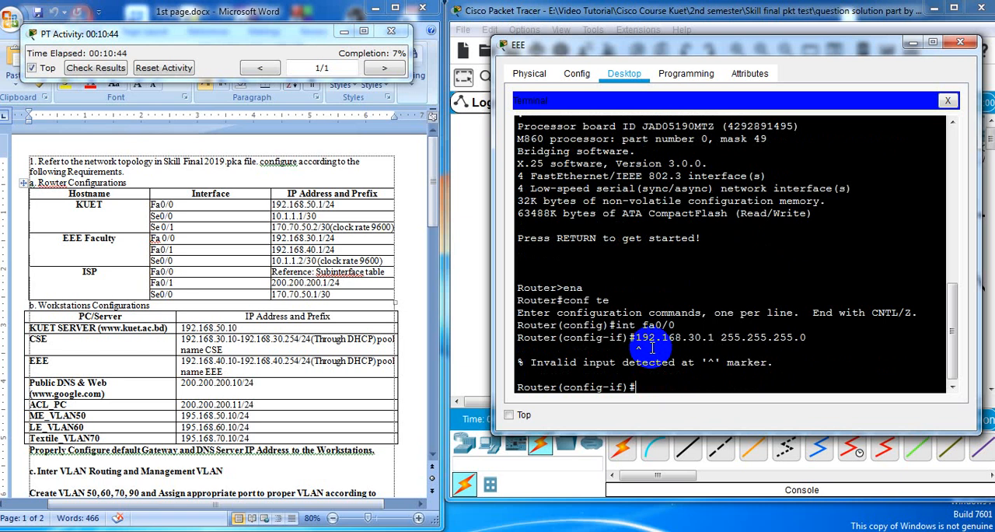
Recall the last address command and prefix it with ip ad to assign 192.168.30.1 255.255.255.0 to fa0/0
key("Up")
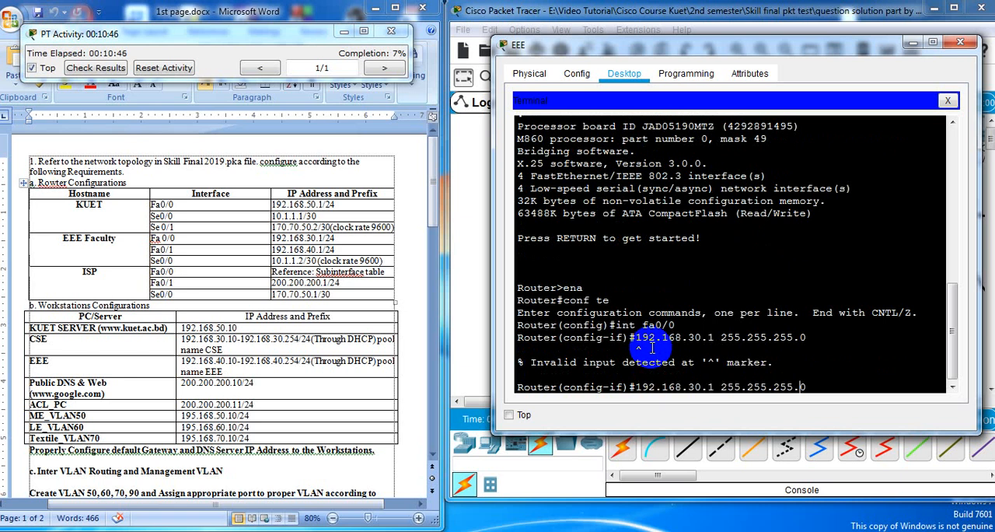
key("Left")
key("Left")
key("Left")
key("Left")
key("Left")
key("Left")
key("Left")
key("Left")
key("Left")
key("Left")
key("Left")
key("Left")
key("Left")
key("Left")
key("Left")
key("Left")
type("ip ")
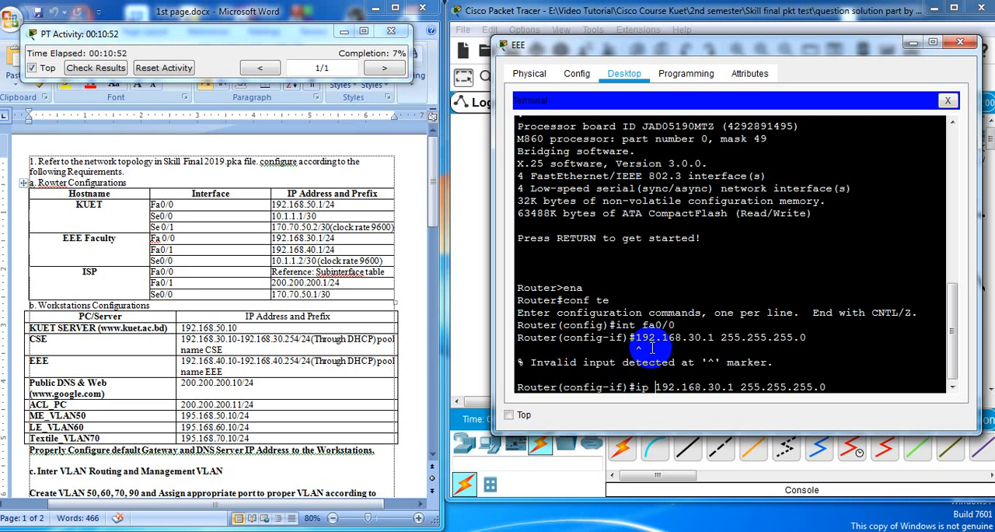
type("ad")
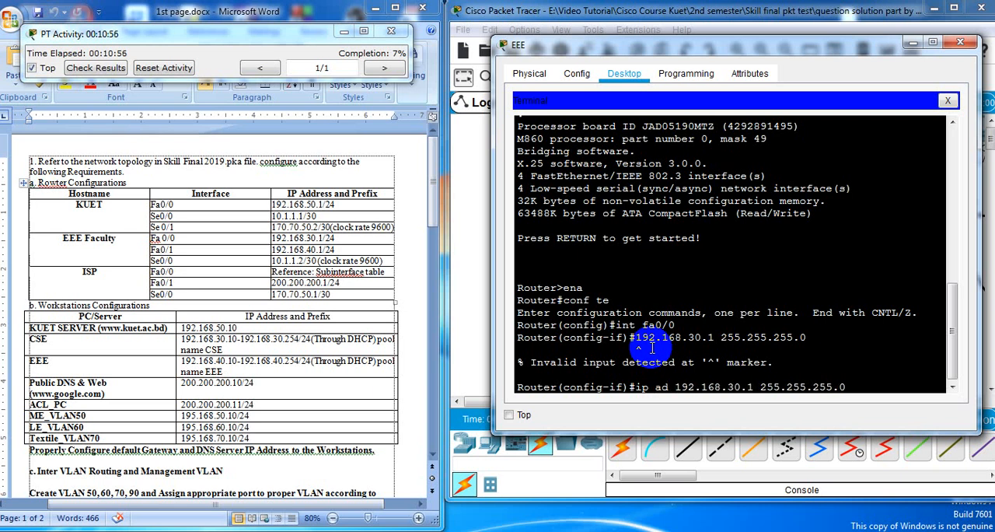
key("Right")
key("Right")
key("Right")
key("Right")
key("Right")
key("Right")
key("Right")
key("Right")
key("Right")
key("Right")
key("Right")
key("Right")
key("Right")
key("Return")
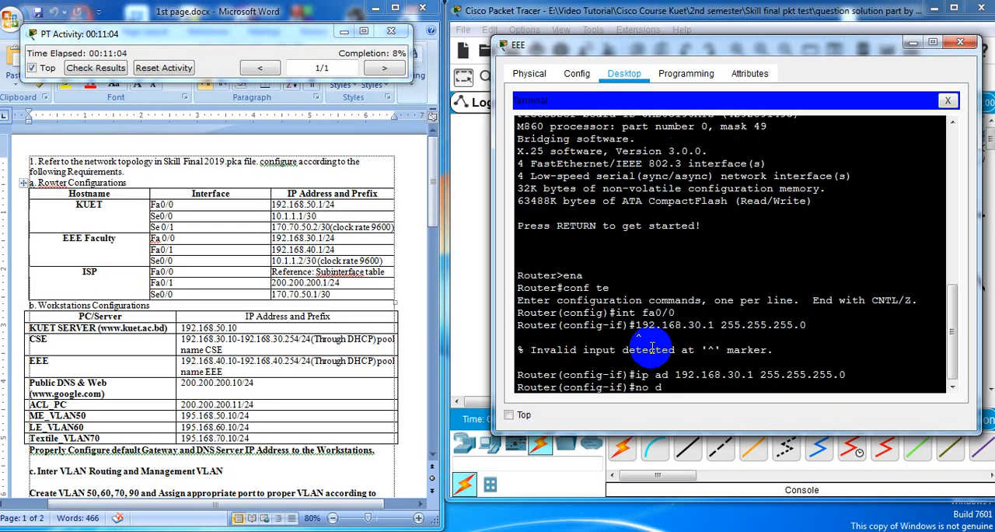
Enable the EEE_Faculty router's fa0/0 interface with no sh and bring back the interface configuration prompt
key("BackSpace")
type("sh")
key("Return")
key("Return")
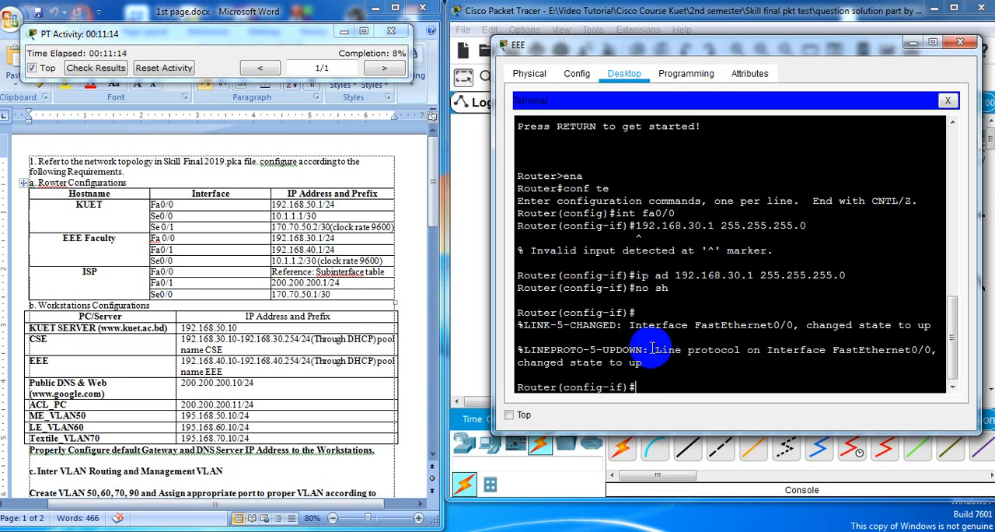
Assign 192.168.40.1 255.255.255.0 to interface fa0/1 on the EEE_Faculty router using int and ip ad
type("int fa0/1")
key("Return")
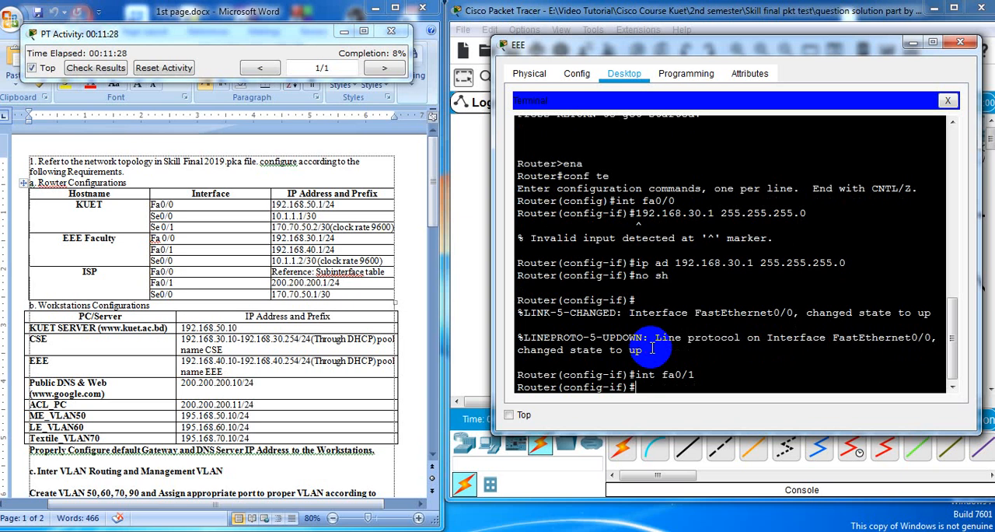
type("ip ad")
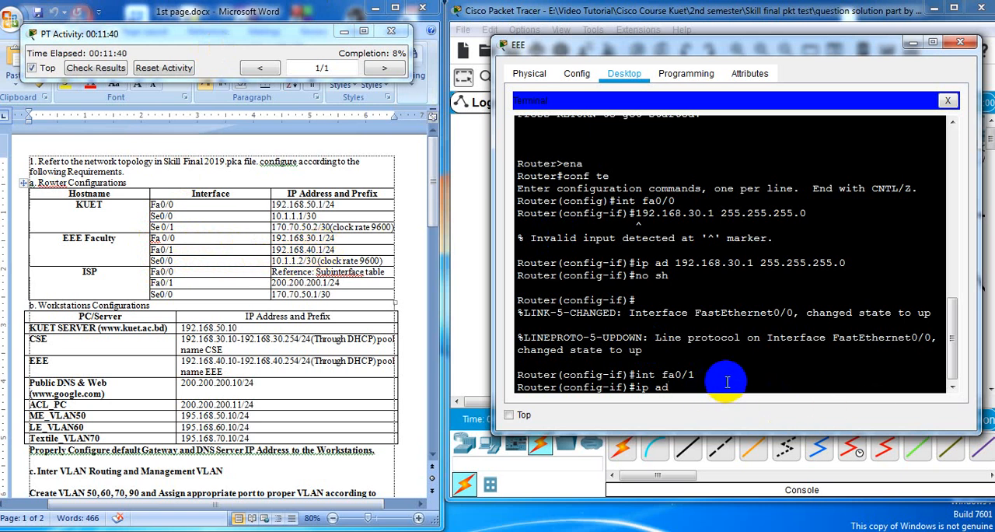
type("92.168.40.1")
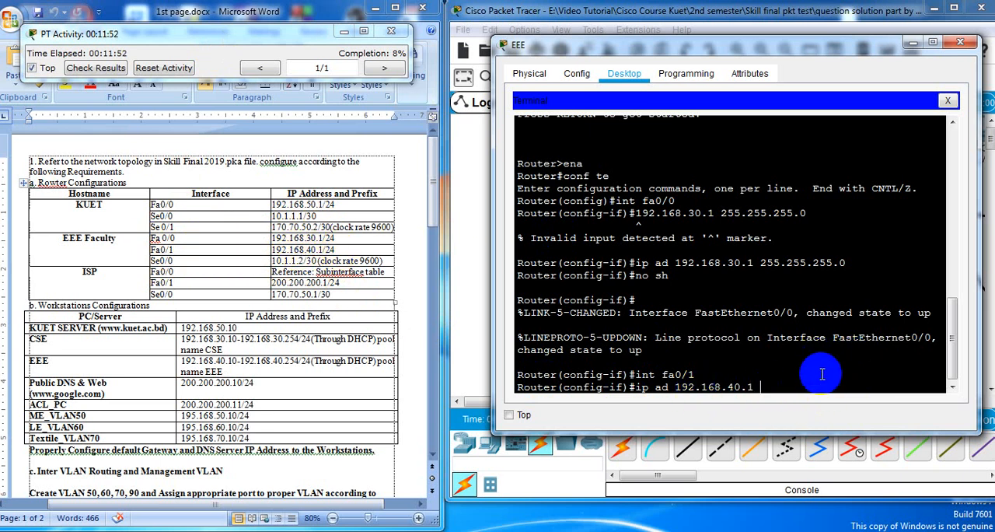
type("255.255.255.0")
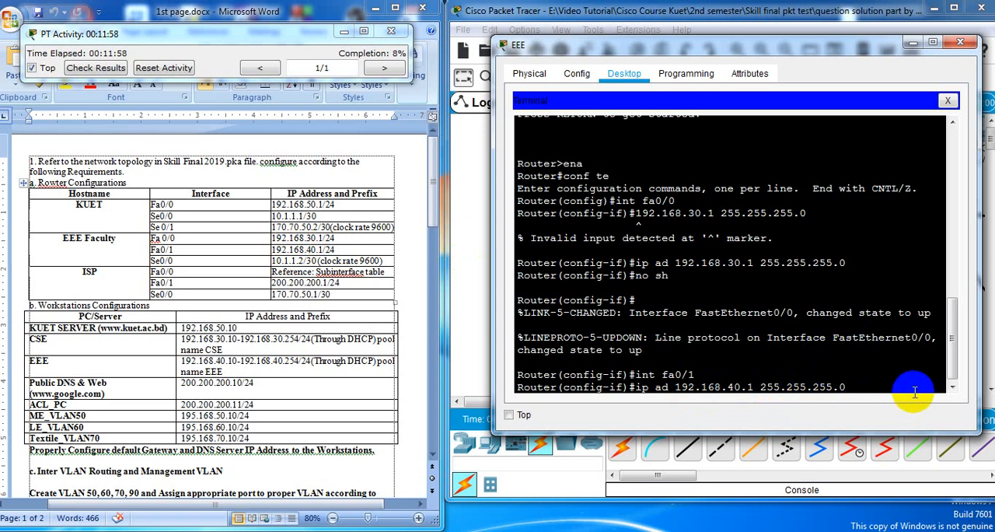
key("Return")
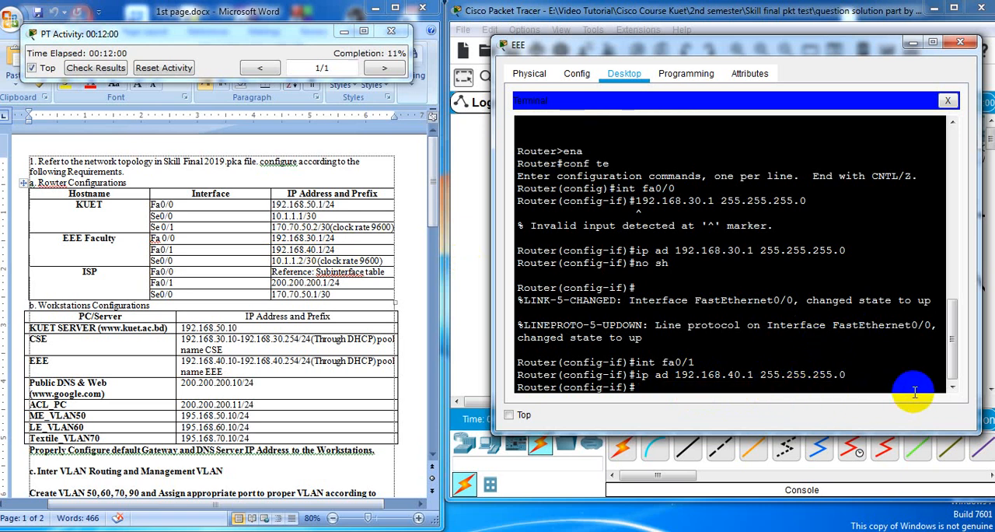
Enable the EEE_Faculty router's fa0/1 interface with no sh and bring back the configuration prompt
type("no sh")
key("Return")
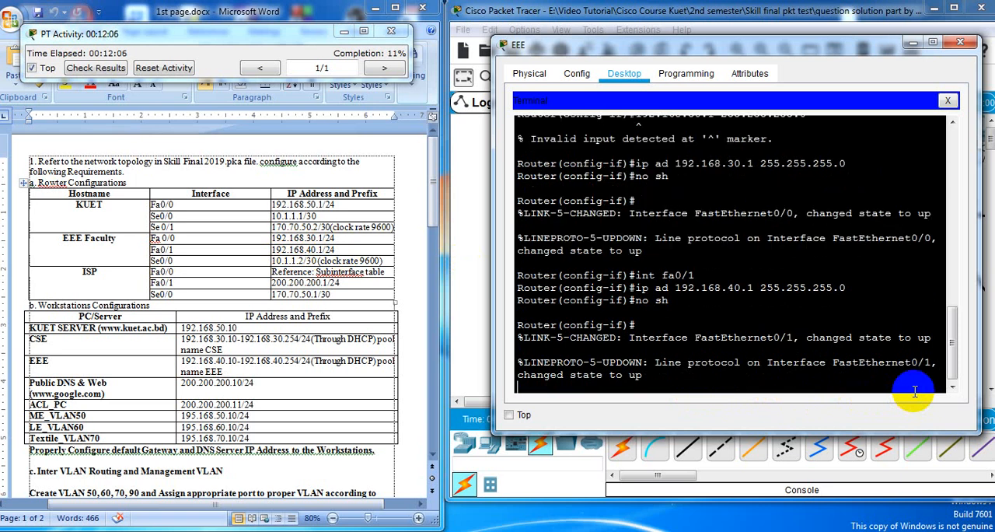
key("Return")
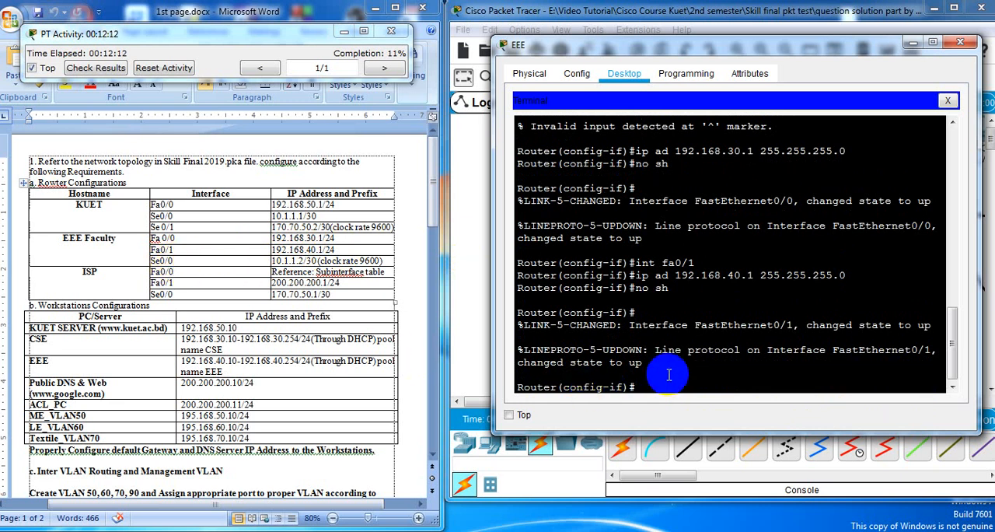
Assign 10.1.1.2 255.255.255.252 to interface se0/0 on the EEE_Faculty router using int and ip ad
type("int se0/0")
key("Return")
type("ip")
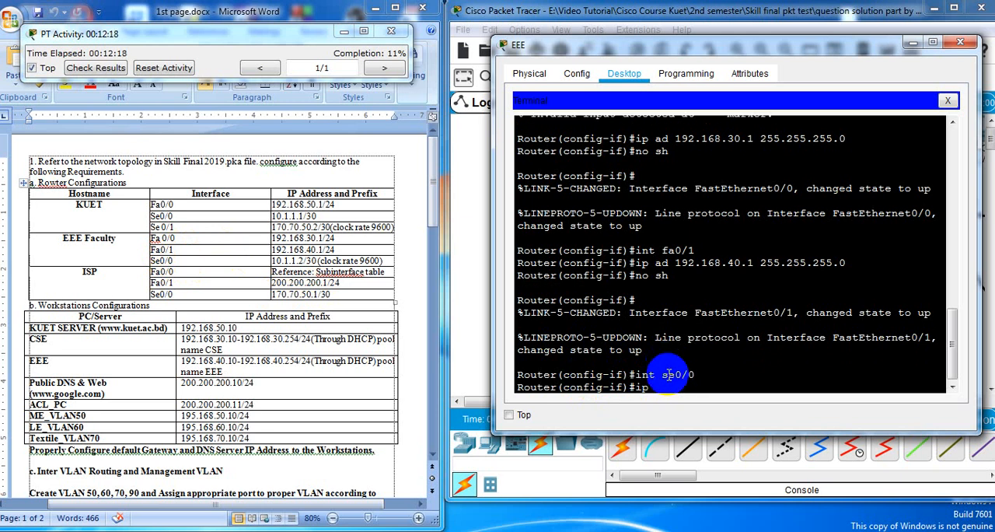
type(" ad")
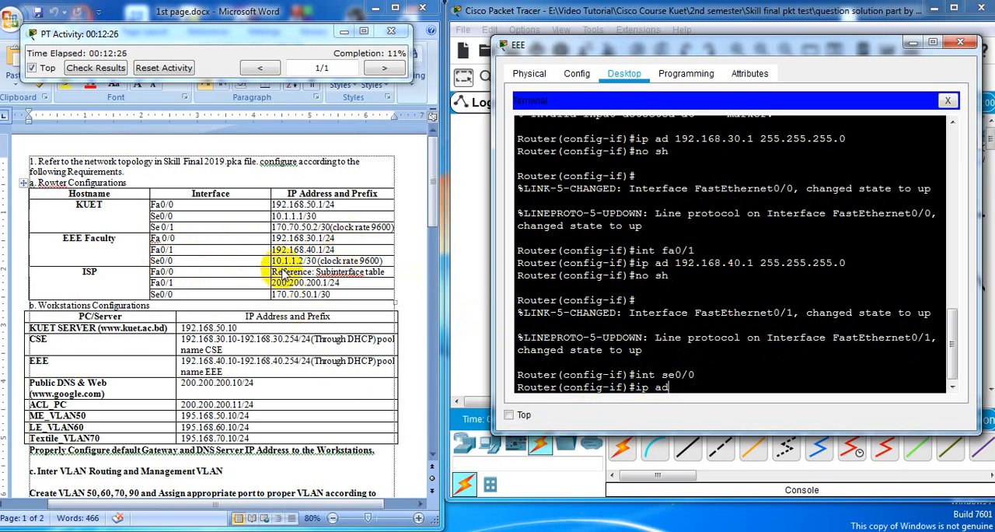
left_click(702, 389)
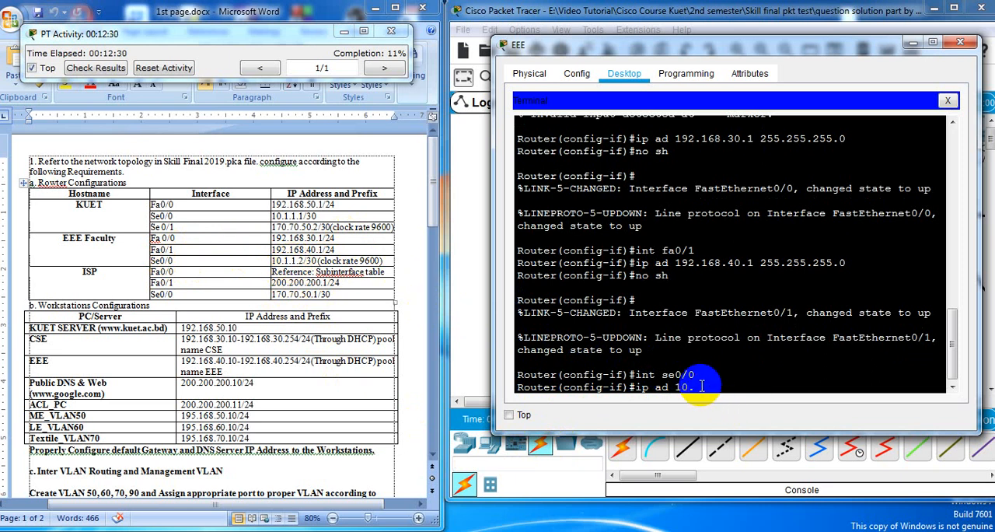
type("1.1.2")
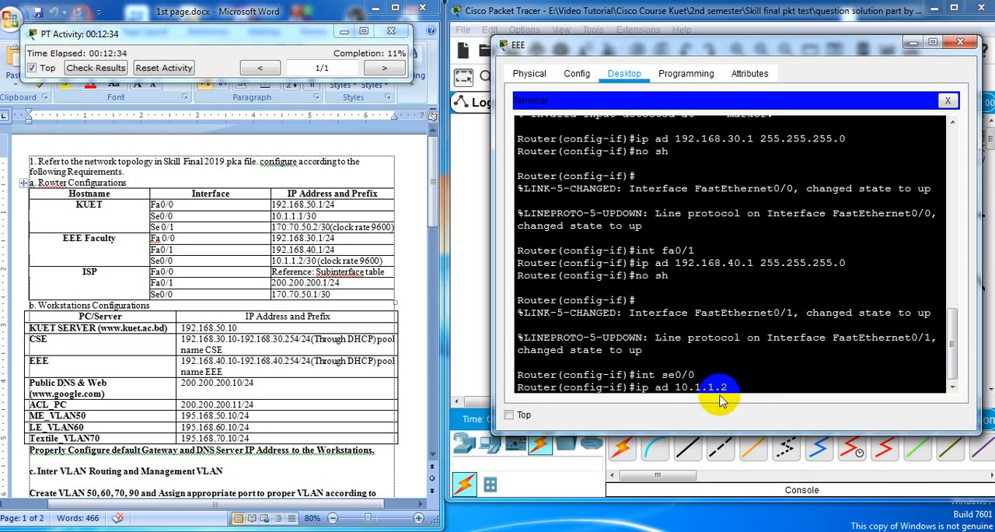
left_click_drag(723, 393, 696, 403)
left_click(738, 387)
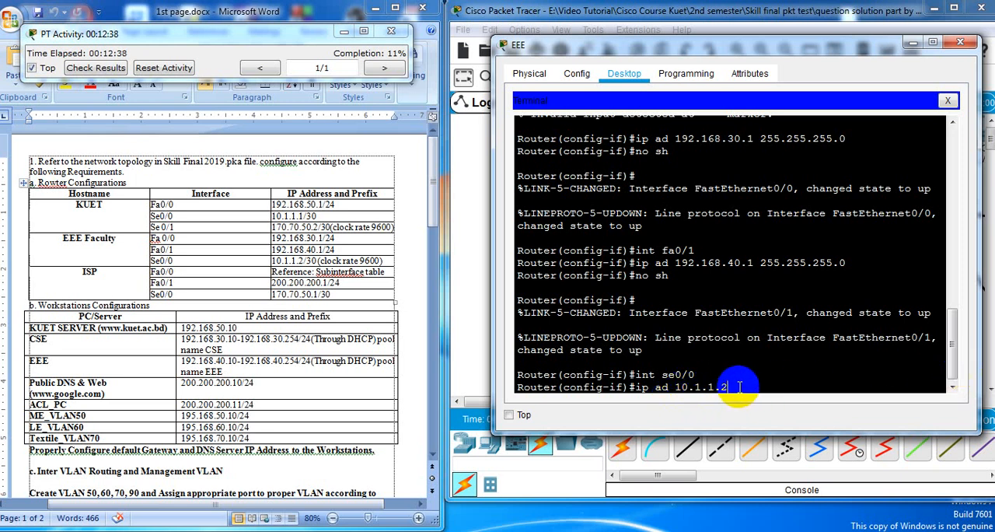
type("255.255.25")
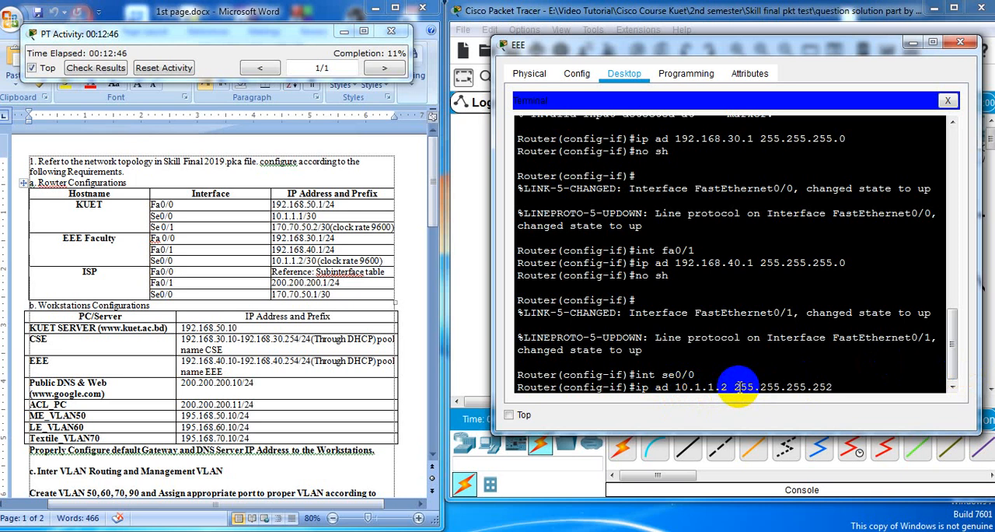
type("5.252")
key("Return")
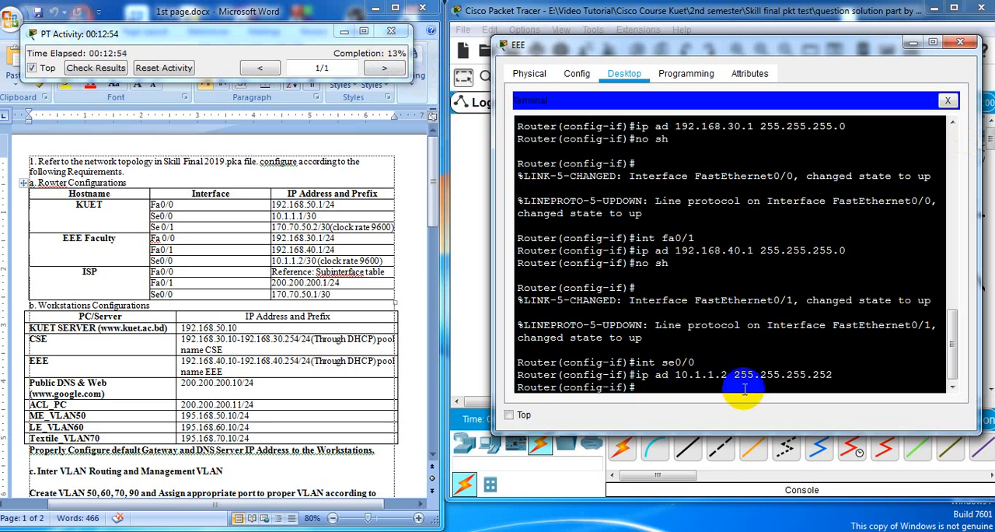
Set the clock rate of the EEE_Faculty router's se0/0 interface to 9600
type("n")
type("o")
key("BackSpace")
key("BackSpace")
type("clo")
key("Tab")
type("ra")
key("Tab")
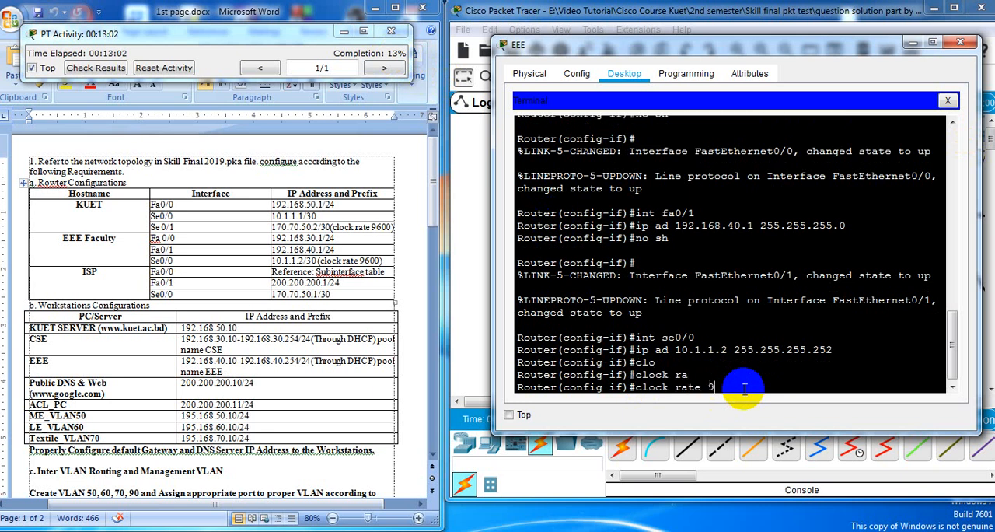
type("9600")
key("Return")
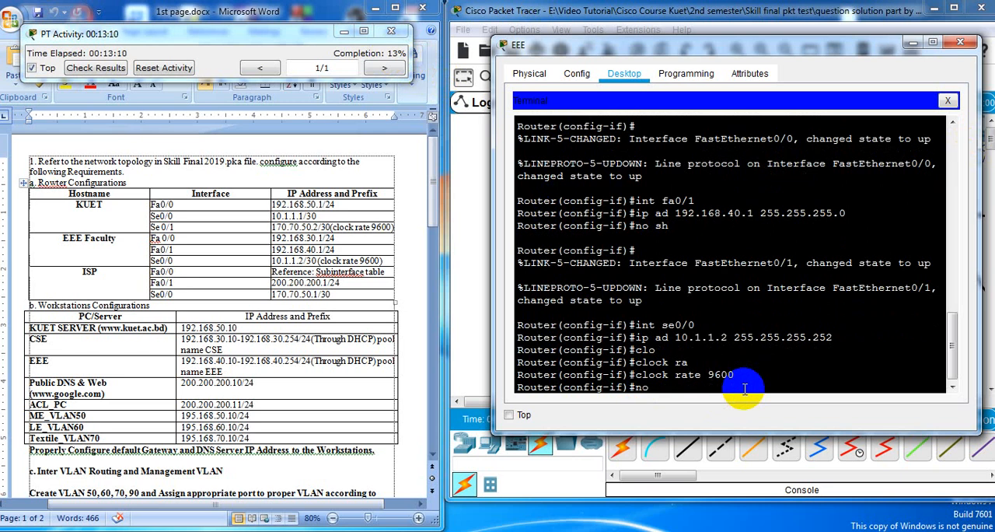
Enable the EEE_Faculty router's se0/0 interface with no sh and bring back the configuration prompt
type("h")
key("Return")
key("Return")
key("Return")
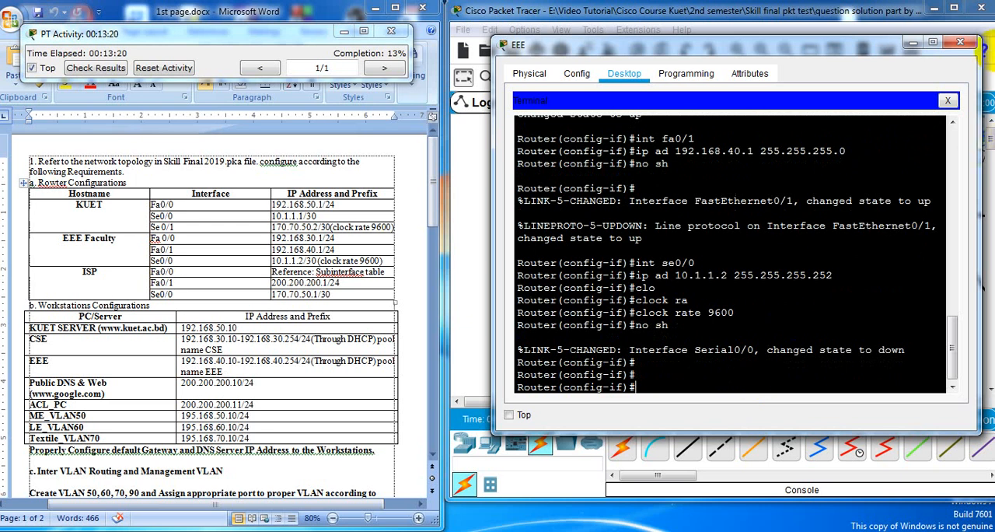
Close the EEE PC's window and move its console cable from the EEE_Faculty router to the ISP router's Console port
left_click(961, 43)
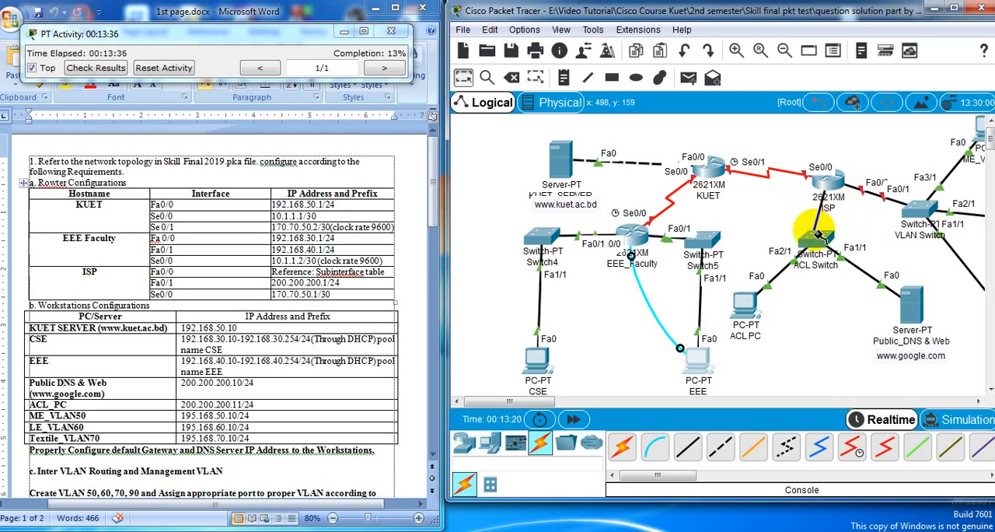
left_click(818, 235)
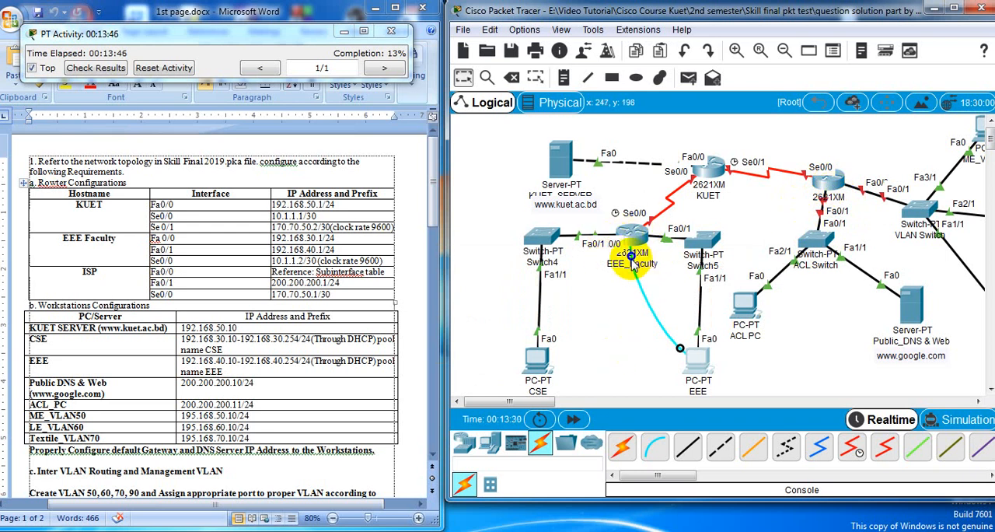
left_click_drag(631, 257, 744, 235)
left_click(823, 183)
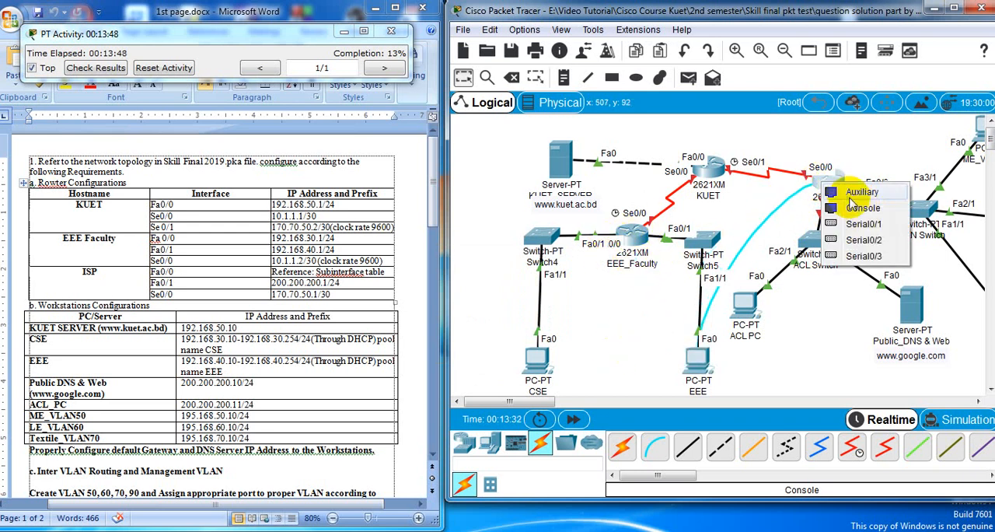
left_click(863, 209)
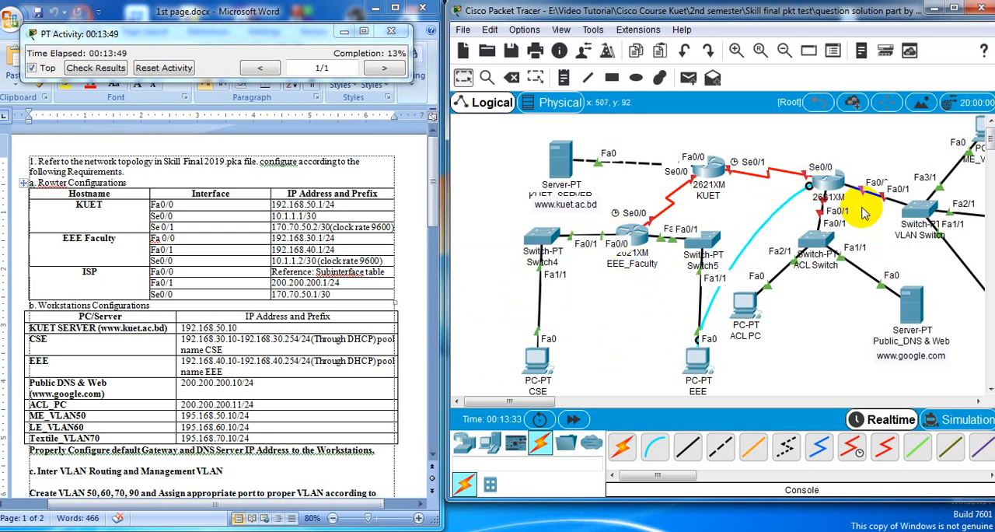
Open a terminal session on the EEE PC to the ISP router with the default port configuration of 9600 bits per second
left_click(699, 365)
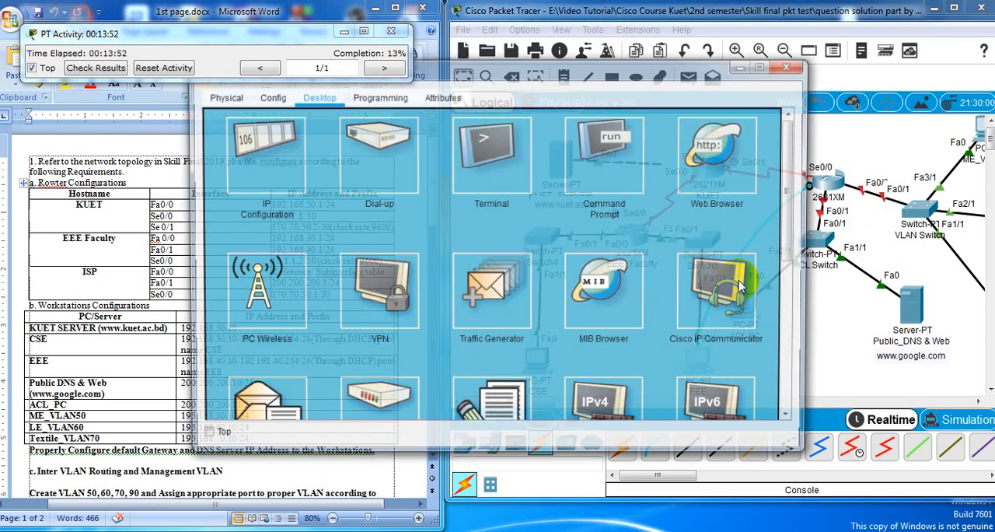
left_click(496, 159)
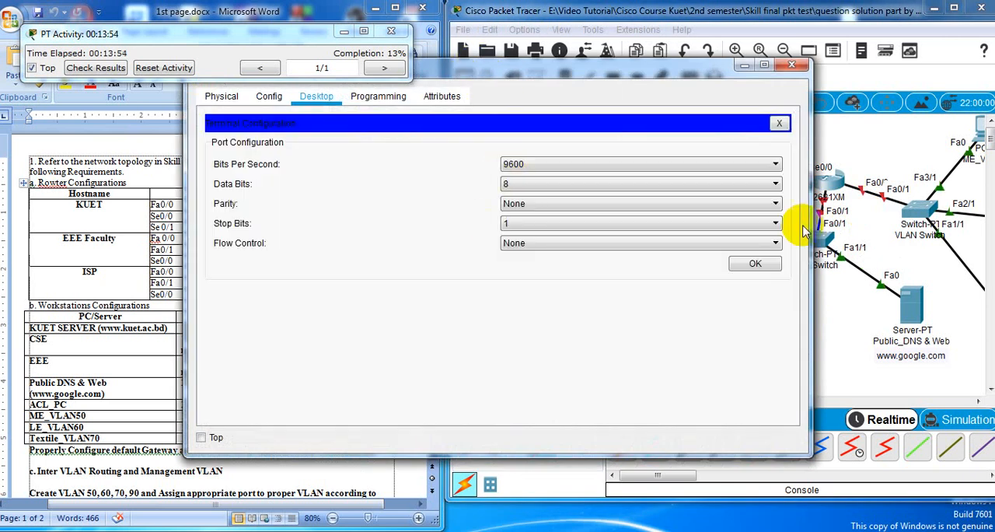
left_click(755, 264)
Move and resize the EEE PC's terminal window so it sits beside the requirements document, and activate its command line
left_click_drag(454, 72, 459, 249)
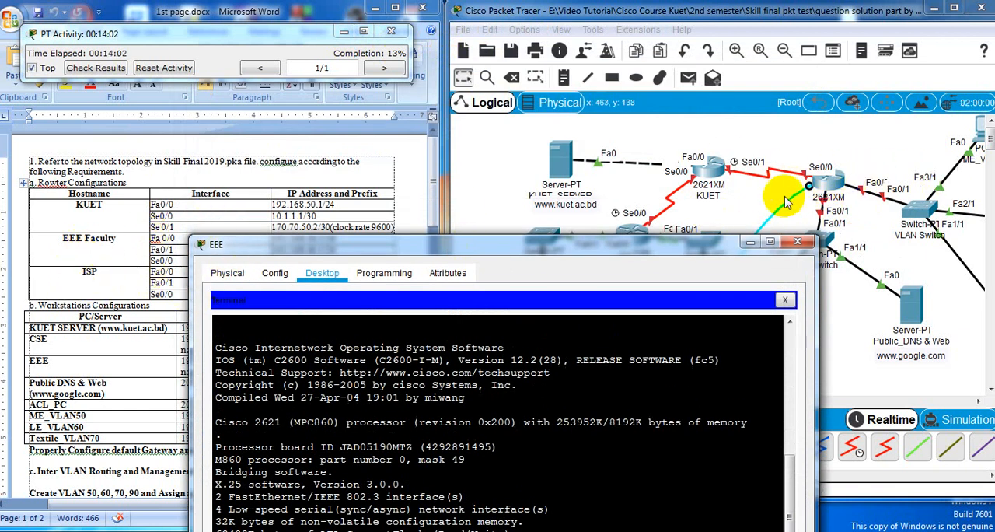
left_click_drag(535, 246, 689, 49)
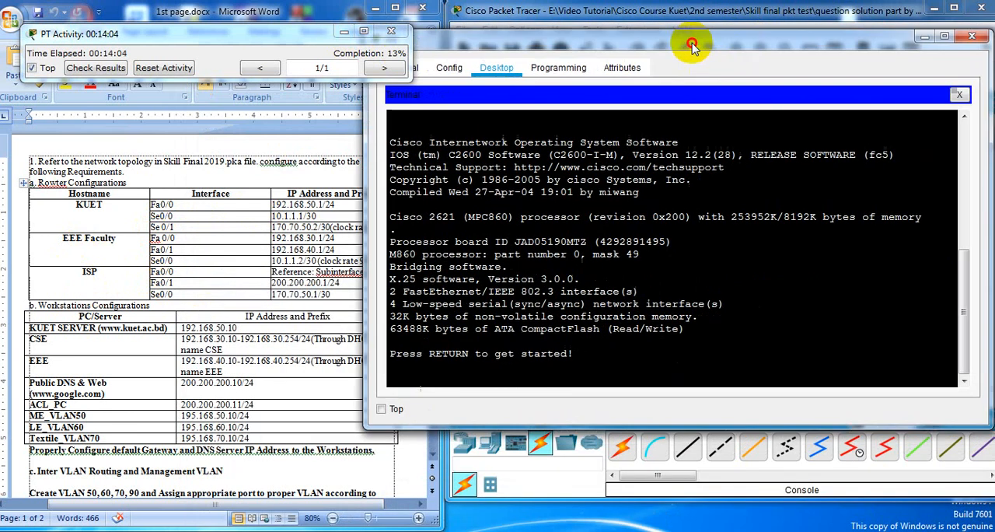
left_click_drag(962, 155, 861, 176)
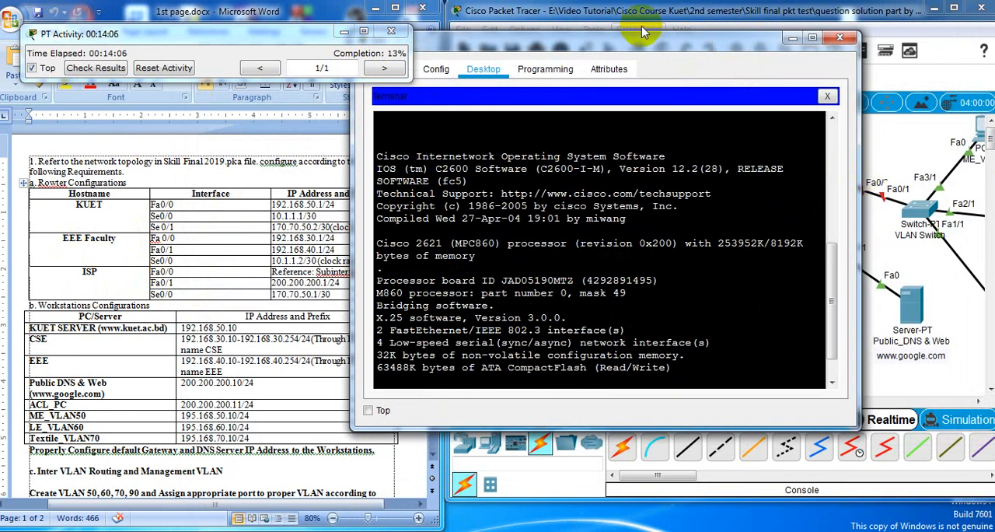
left_click_drag(653, 37, 744, 29)
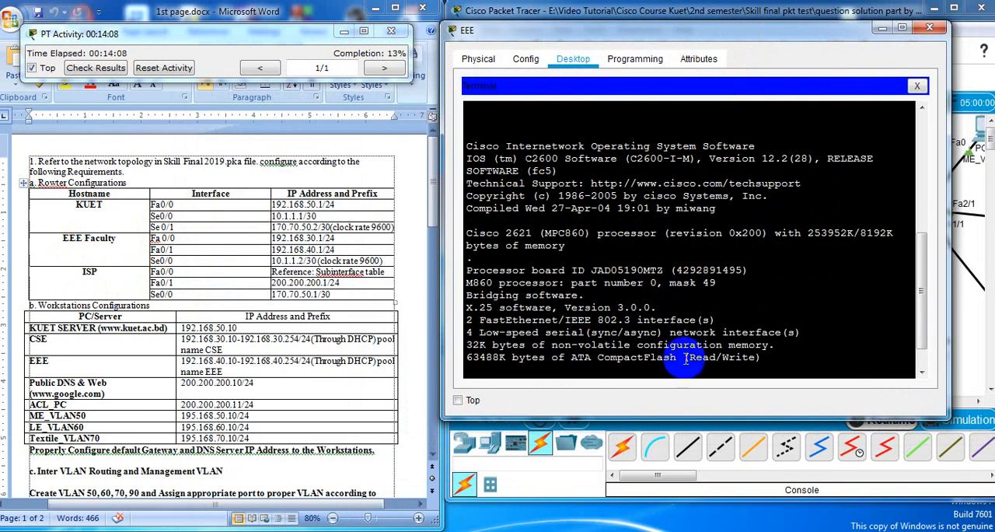
left_click_drag(684, 418, 680, 439)
left_click(677, 382)
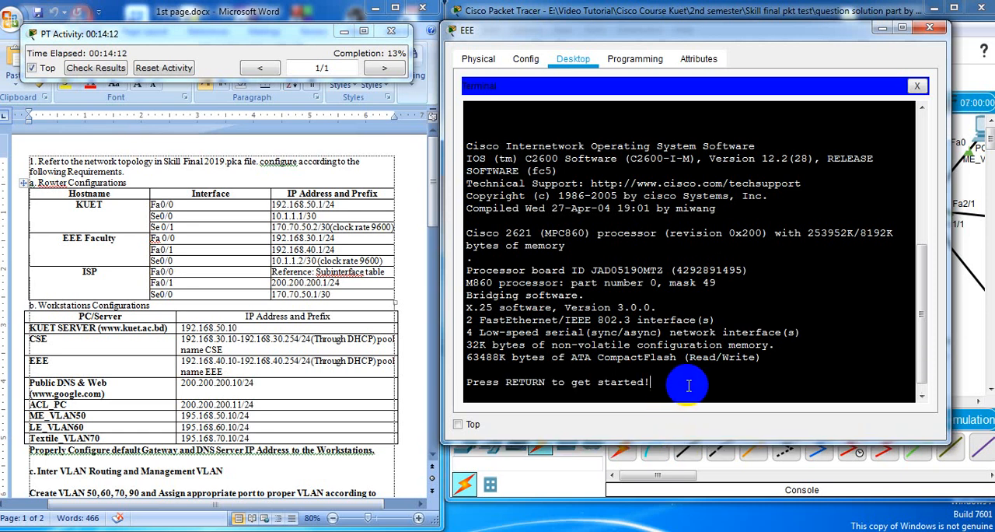
Start the ISP router's command line and enter global configuration mode with ena and conf te
key("Return")
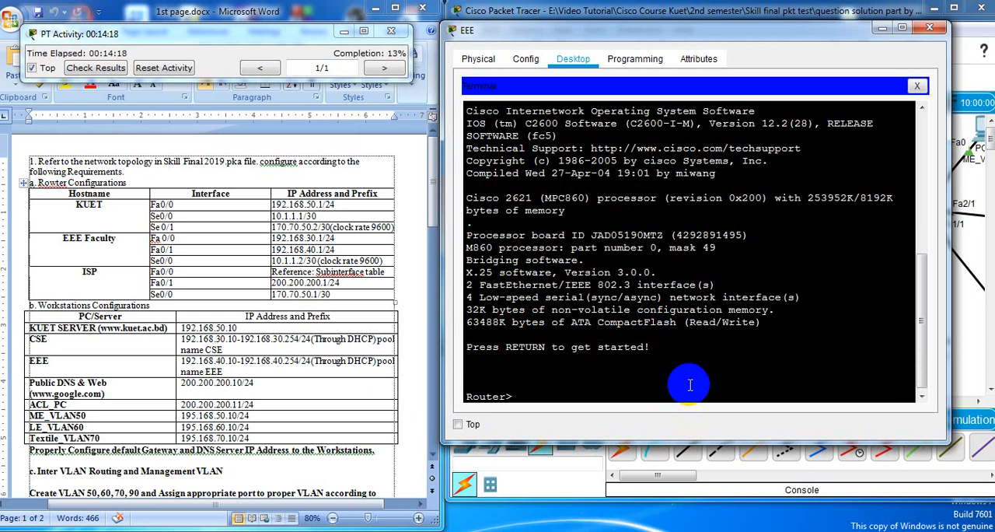
type("ena")
key("Return")
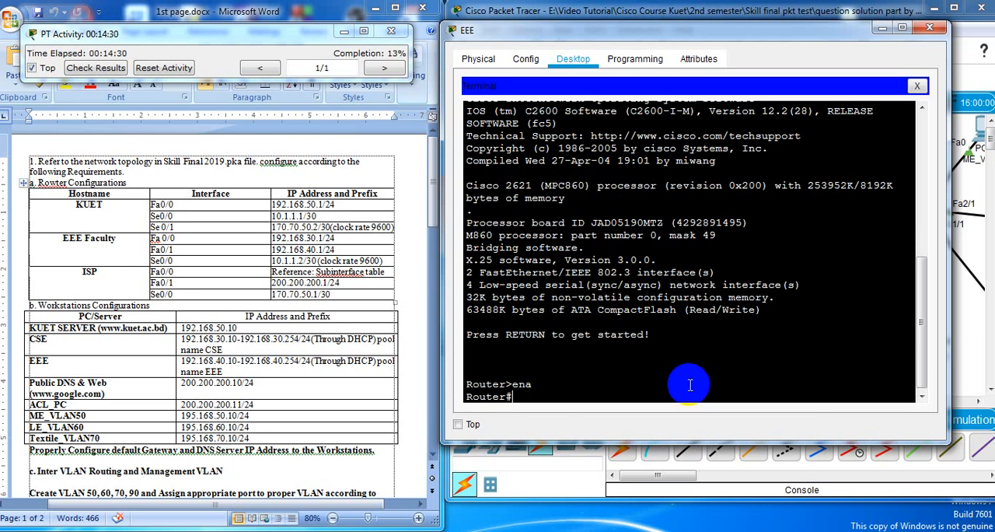
type("conf te")
key("Return")
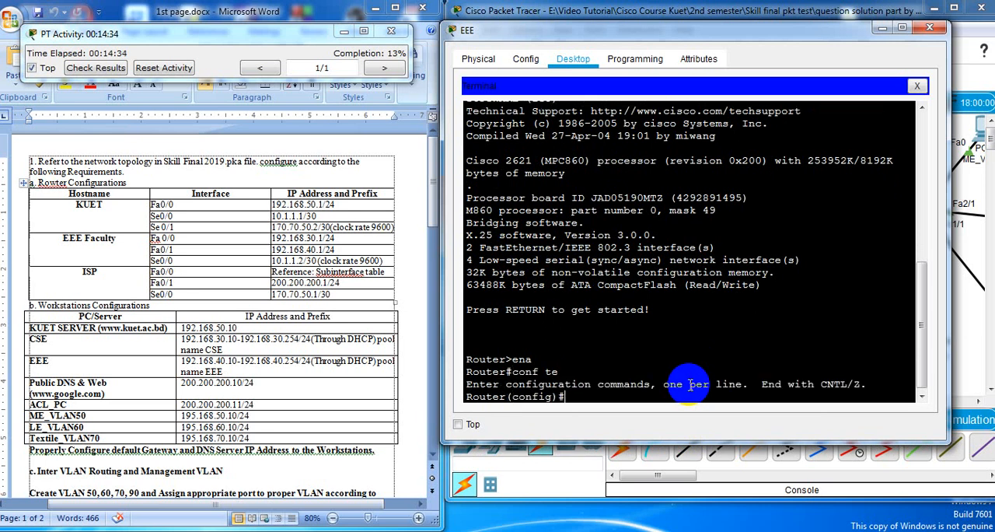
Set the router's hostname to ISP
type("hos")
key("Tab")
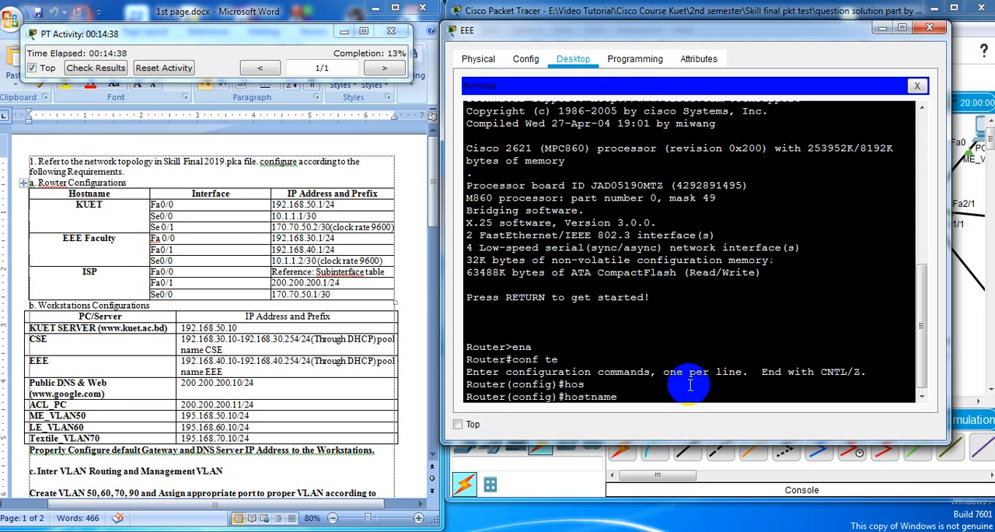
type("ISP")
key("Return")
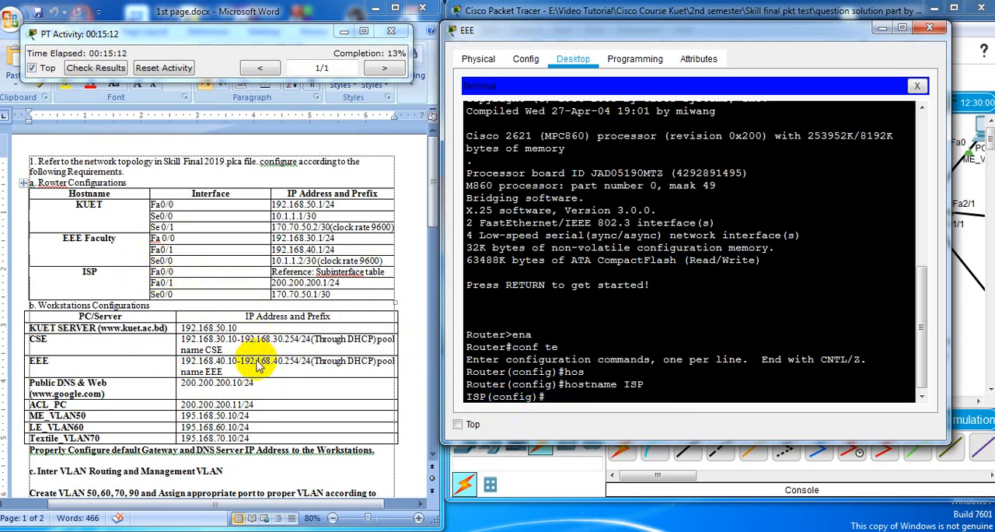
Enter interface configuration for fa0/0 on the ISP router and enable the interface with no sh
left_click_drag(433, 183, 422, 429)
scroll(155, 303, "up", 2)
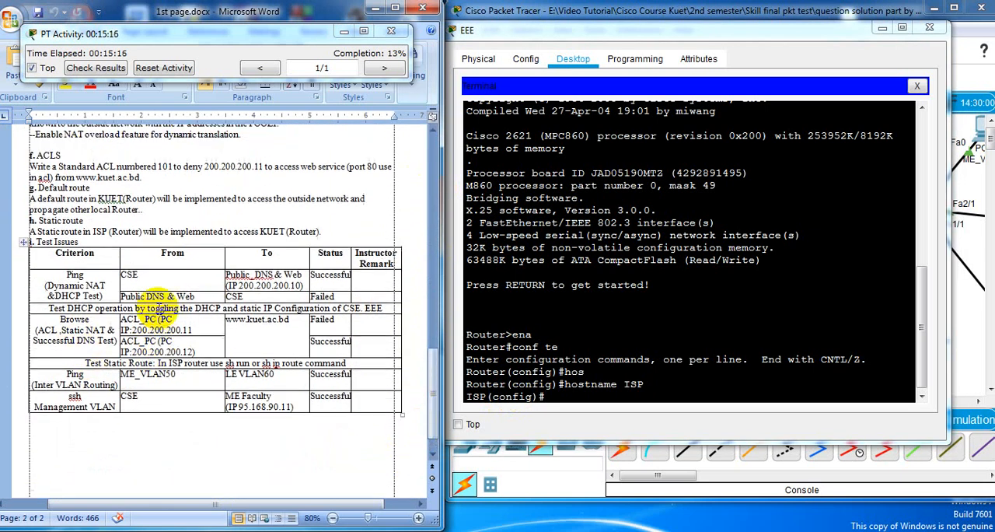
scroll(160, 300, "up", 10)
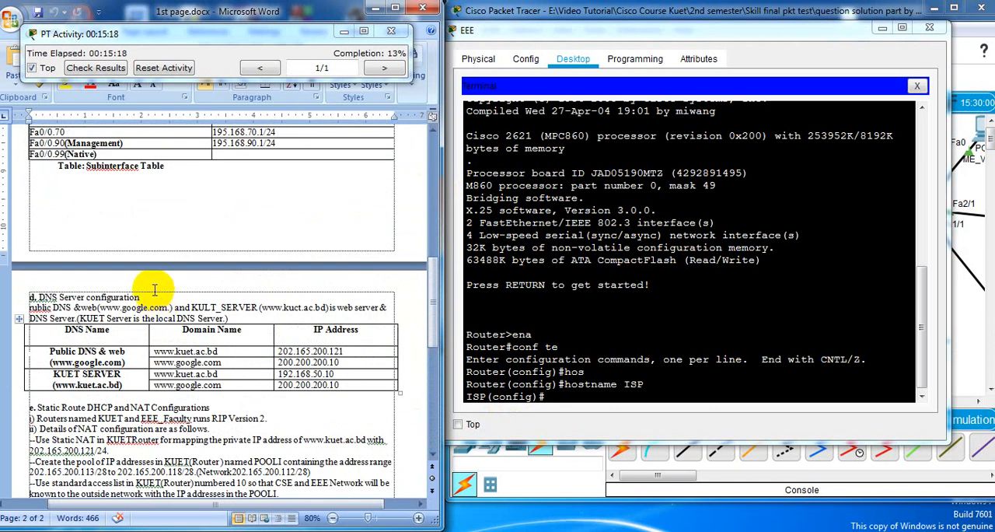
scroll(155, 289, "up", 6)
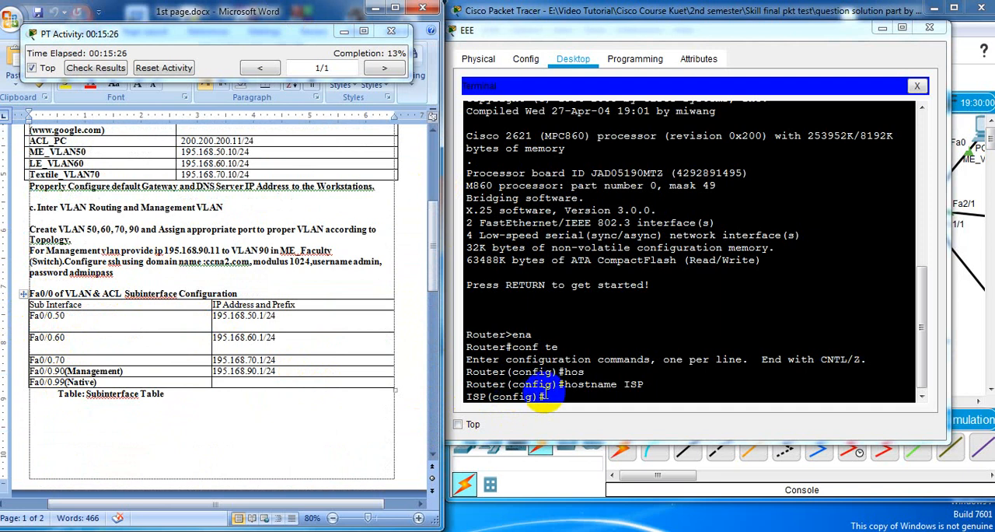
left_click(585, 400)
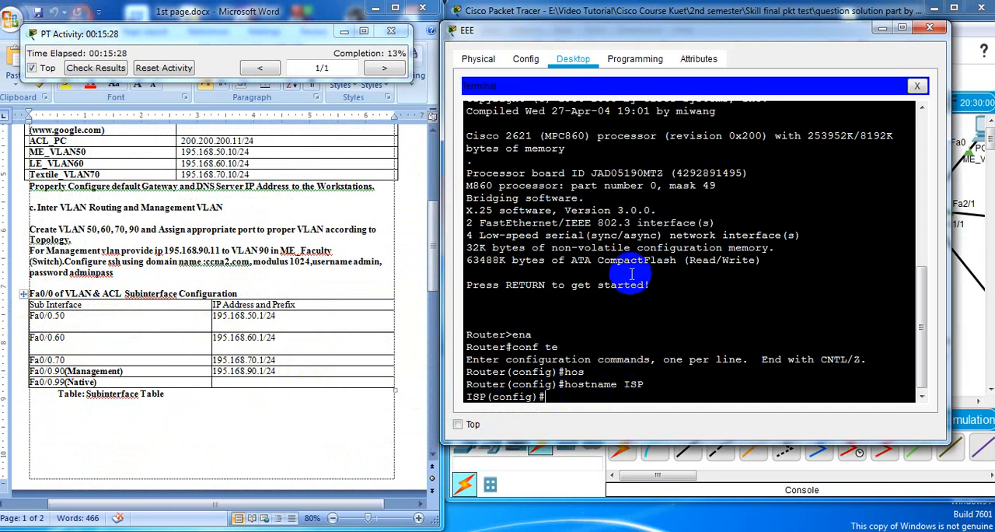
type("int")
type("fa0/0")
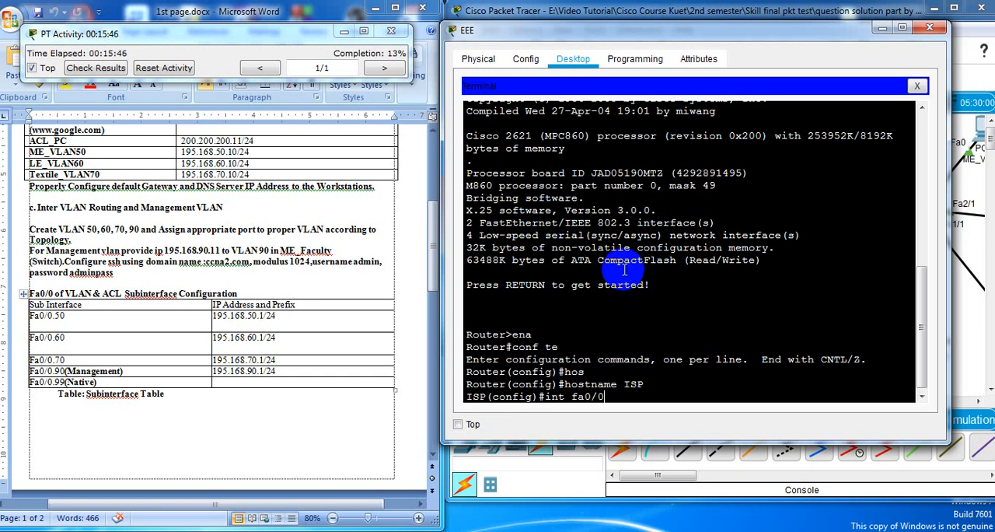
key("Return")
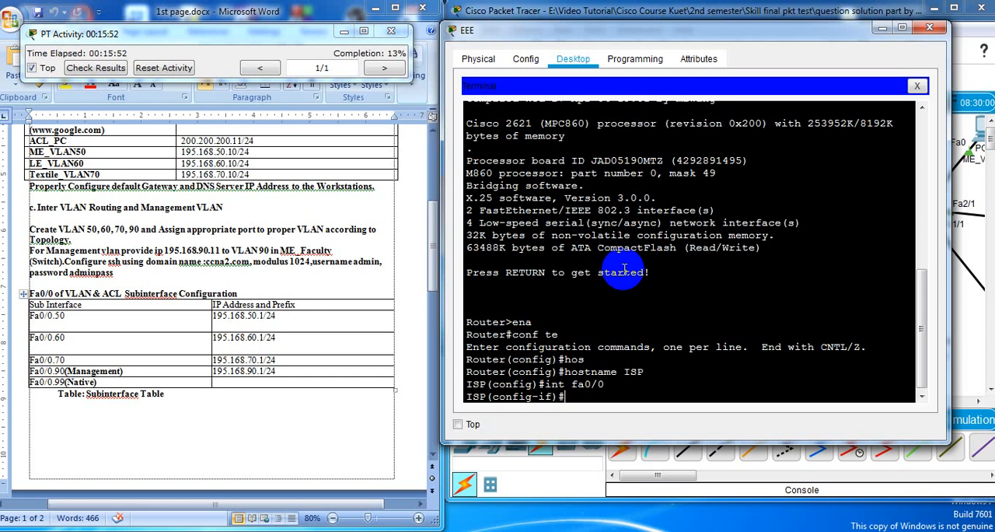
type("no sh")
key("Return")
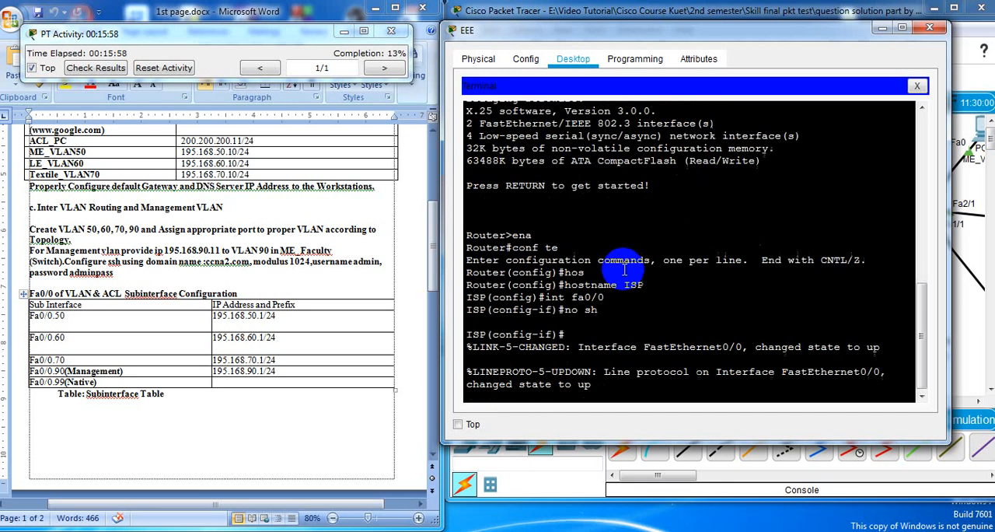
key("Return")
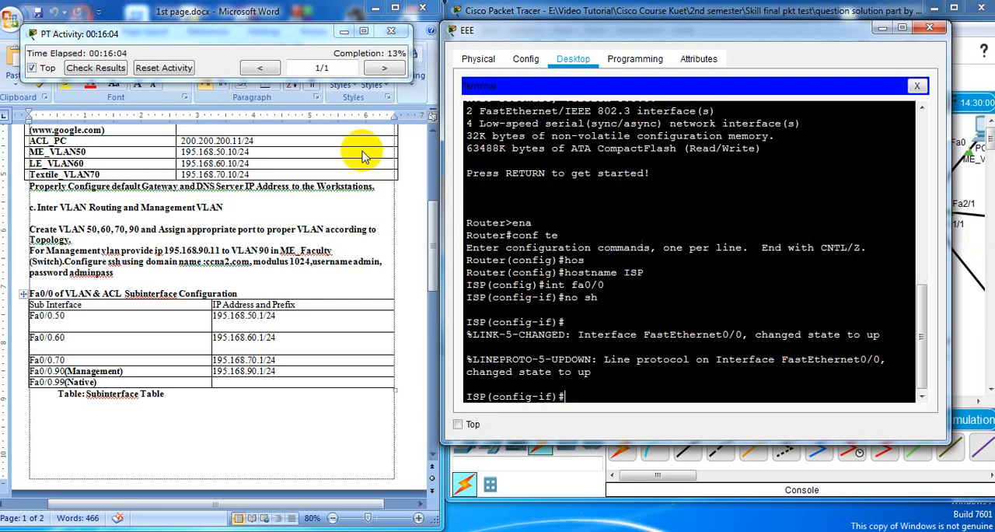
Find the subinterface table in the requirements document and create subinterface fa0/0.50 on the ISP router
left_click_drag(436, 235, 433, 161)
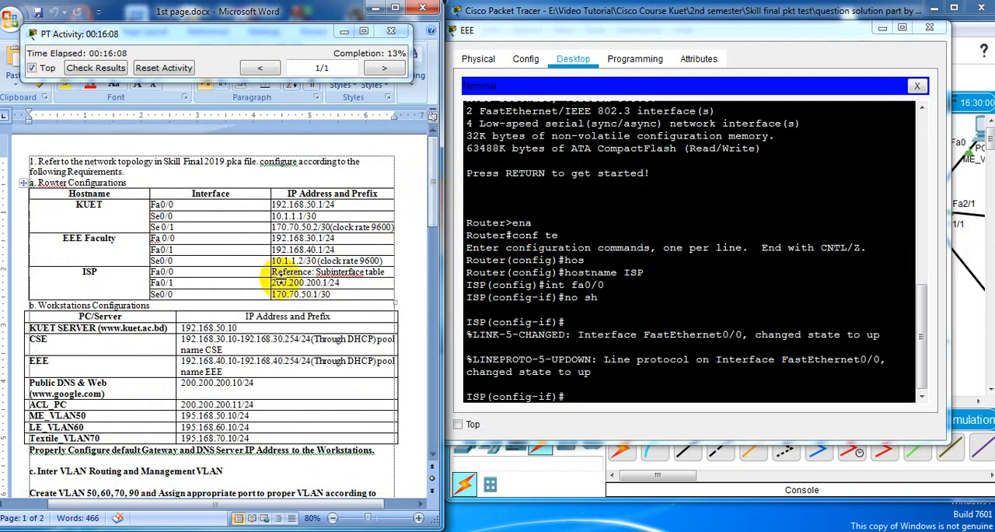
left_click(434, 186)
left_click_drag(433, 186, 389, 405)
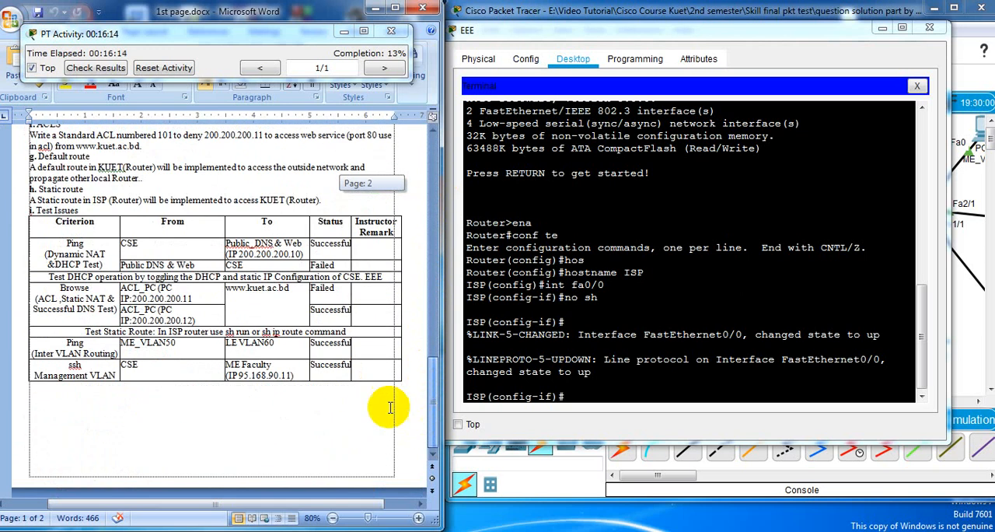
scroll(152, 311, "up", 8)
scroll(147, 317, "up", 5)
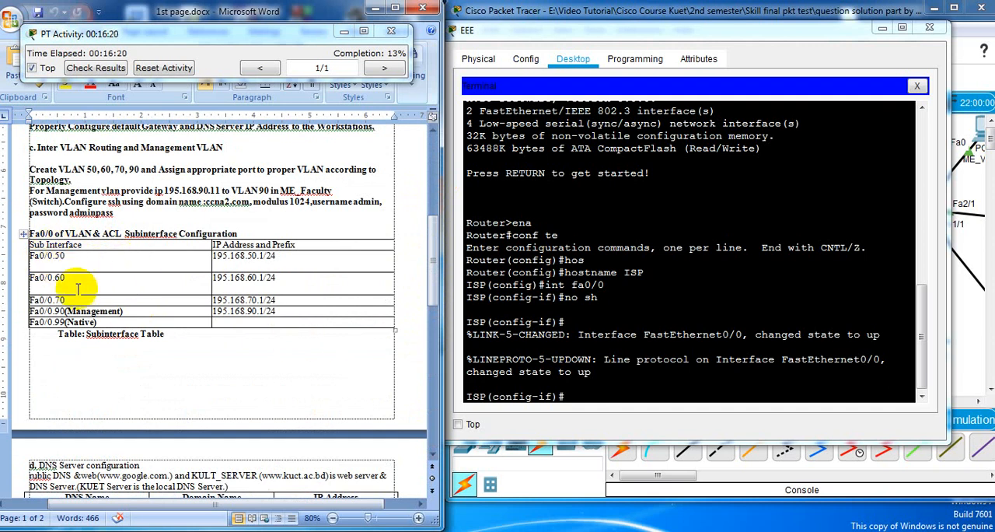
left_click(578, 397)
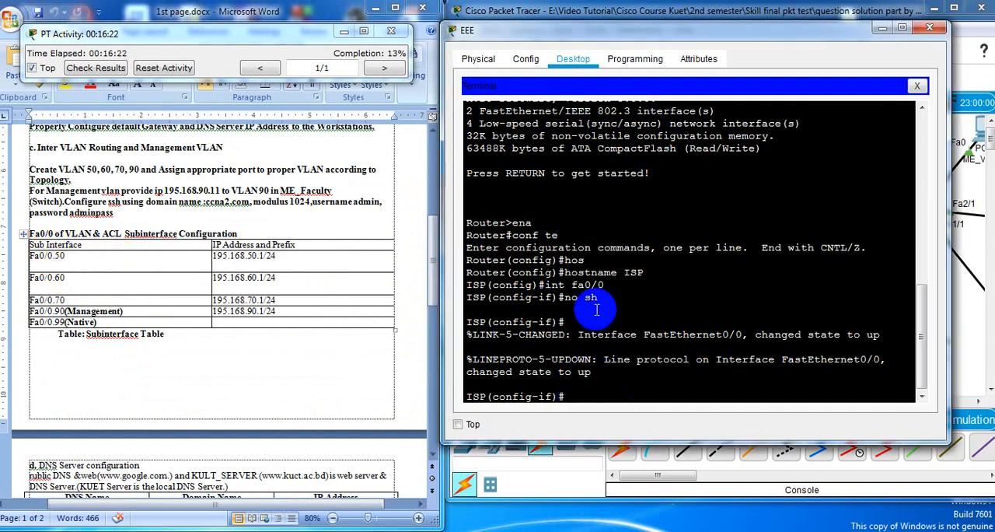
type("int fa0/0.50")
key("Return")
key("Return")
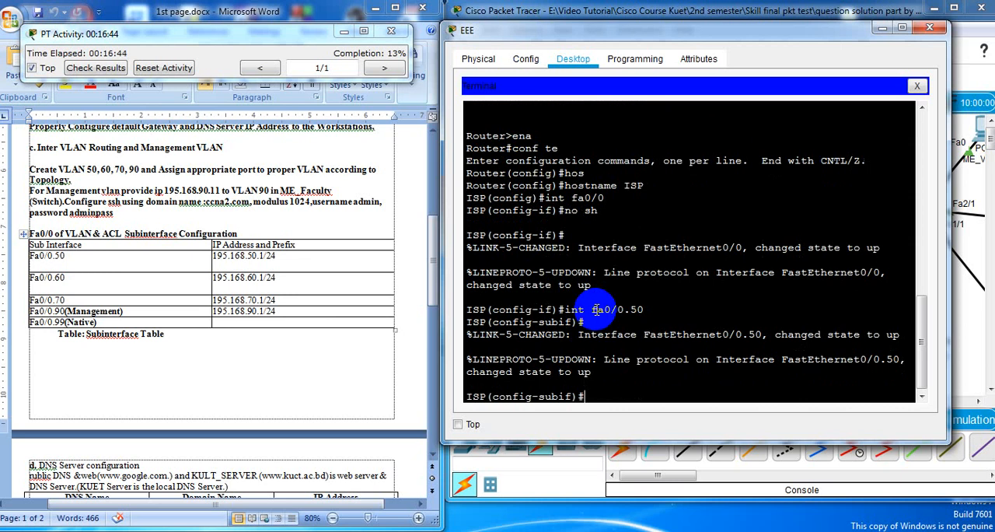
Try to assign IP address 195.168.50.1 with mask 255.255.255.0 to subinterface fa0/0.50
type("195")
key("BackSpace")
key("BackSpace")
key("BackSpace")
type("ip ad 195.168.50.1")
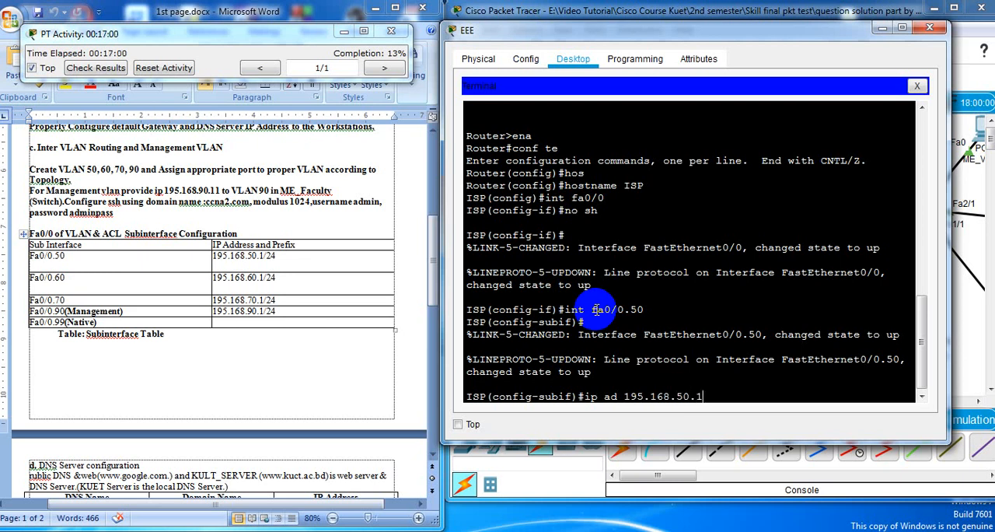
type(" 255.255.255.0")
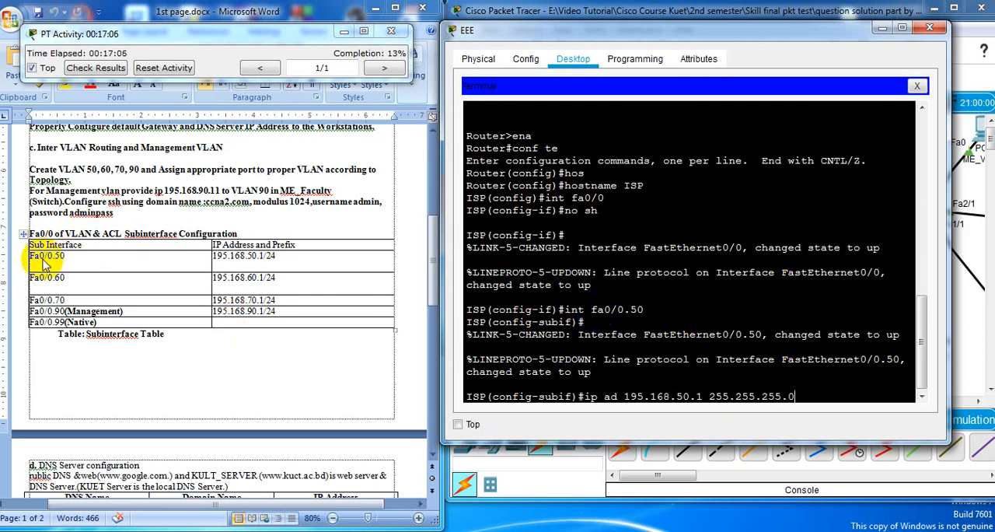
left_click(251, 256)
left_click(225, 256)
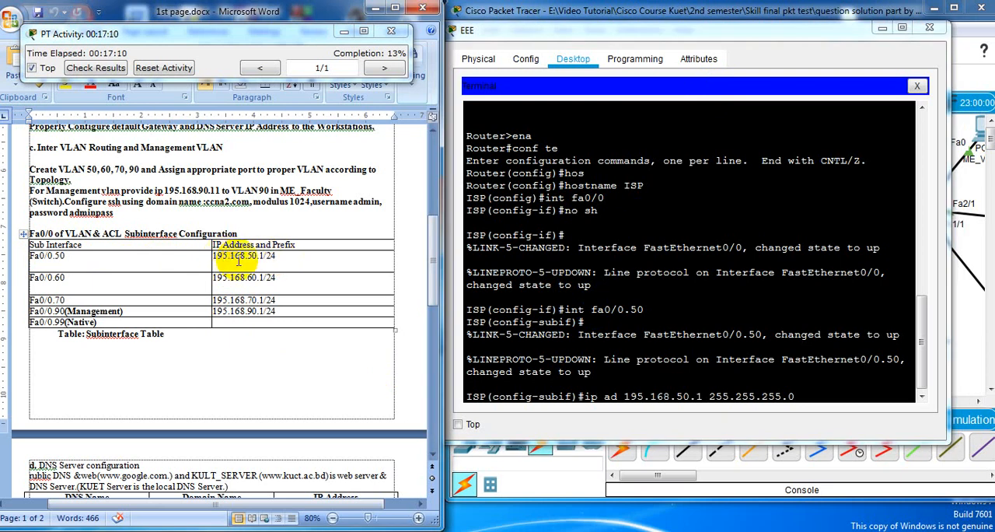
left_click(824, 398)
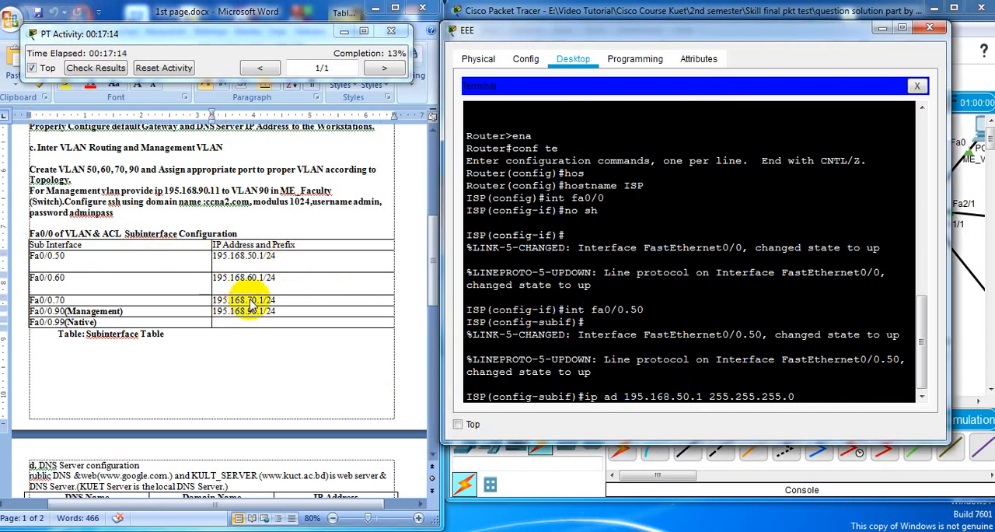
left_click(804, 390)
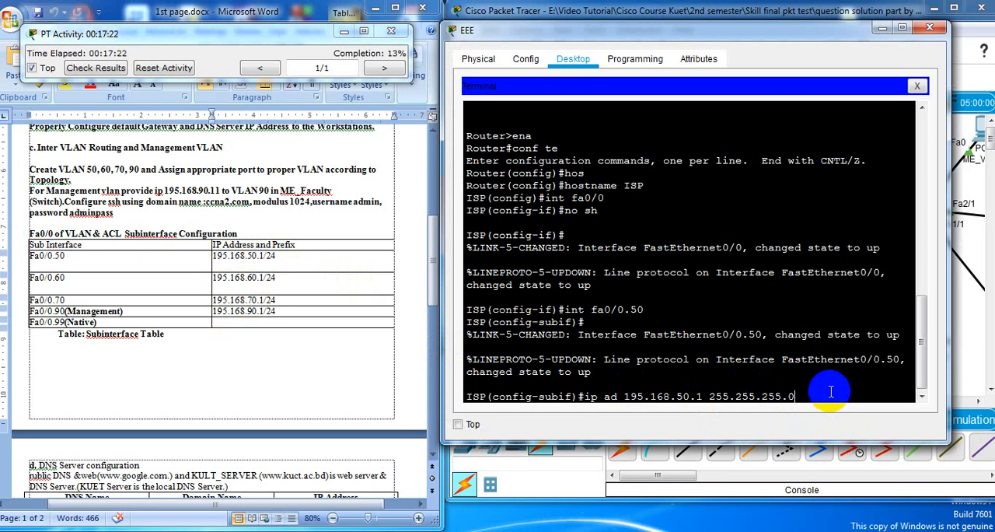
key("Return")
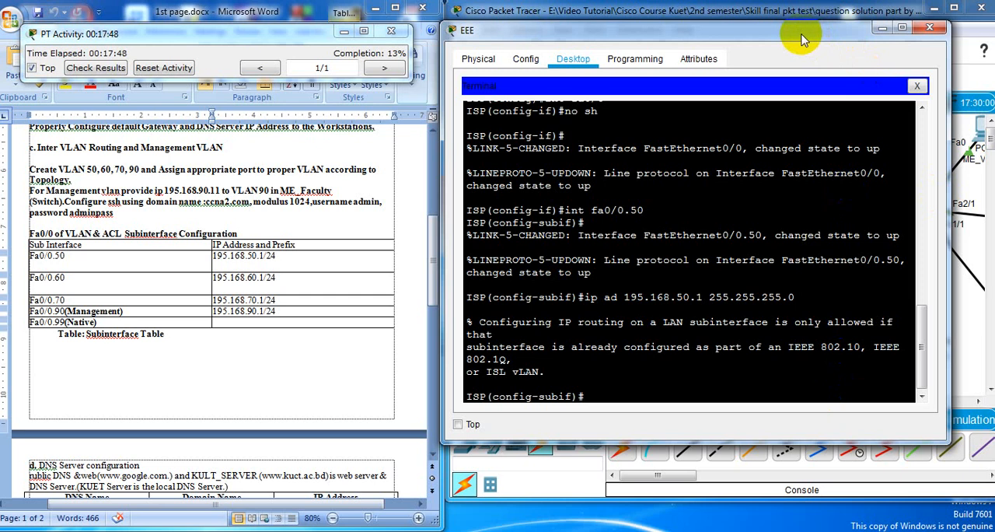
Uncover the topology to examine the ISP router's port summary, and return the terminal window beside the requirements document
left_click_drag(803, 39, 403, 119)
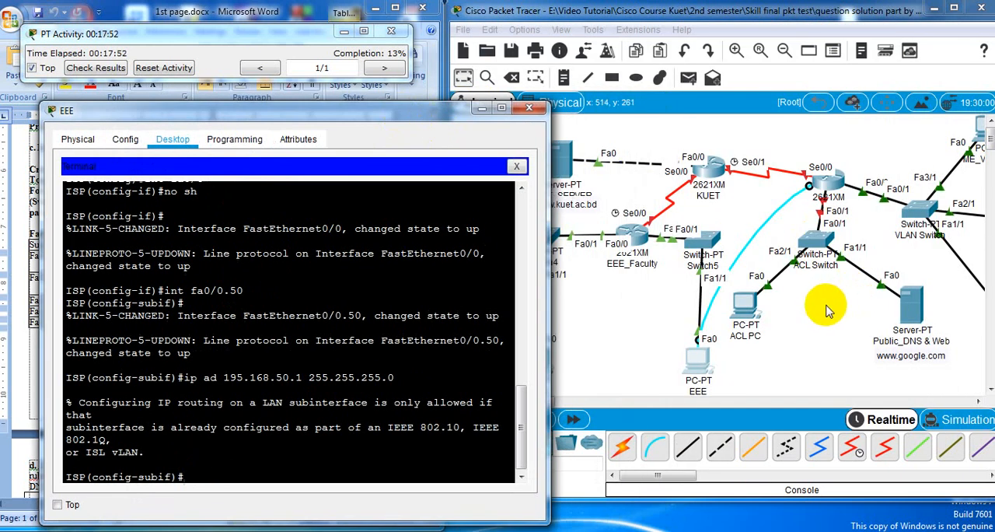
left_click(830, 150)
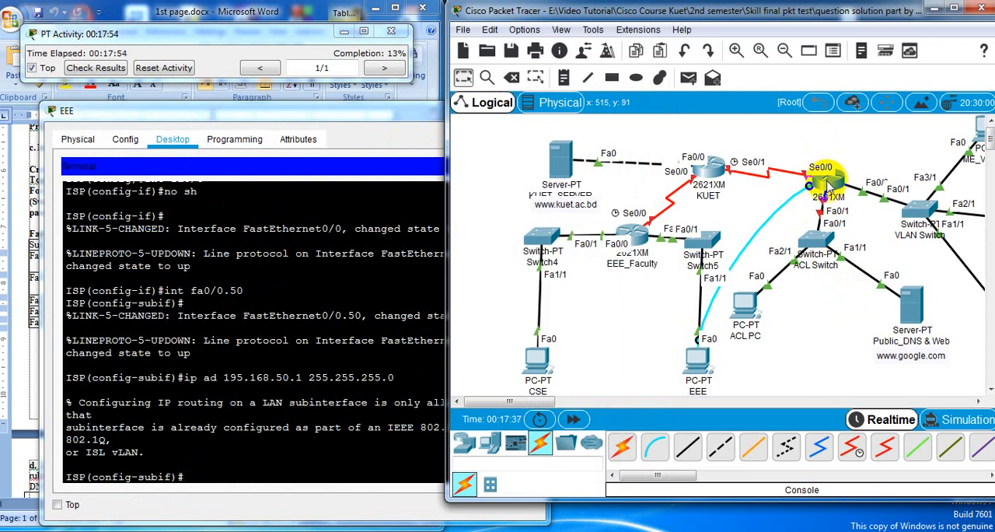
mouse_move(829, 187)
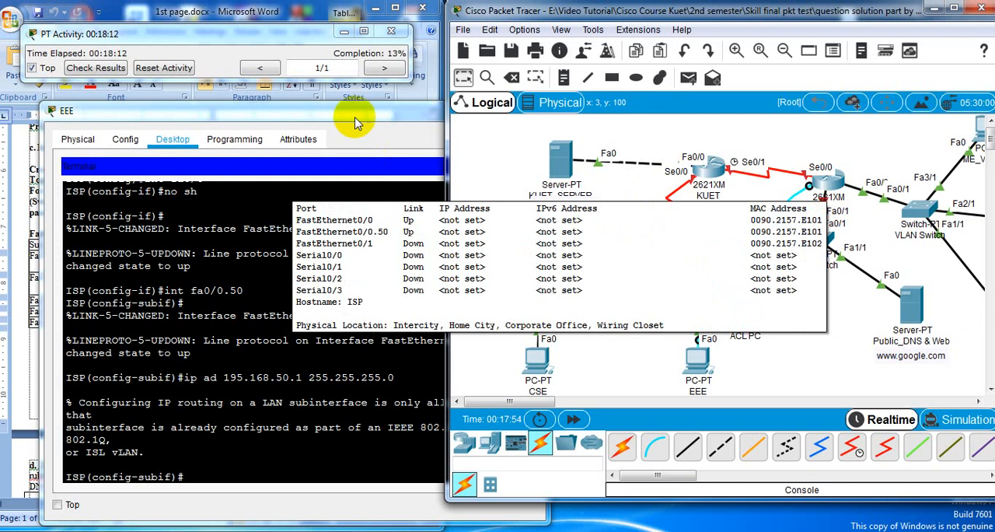
left_click_drag(342, 111, 737, 54)
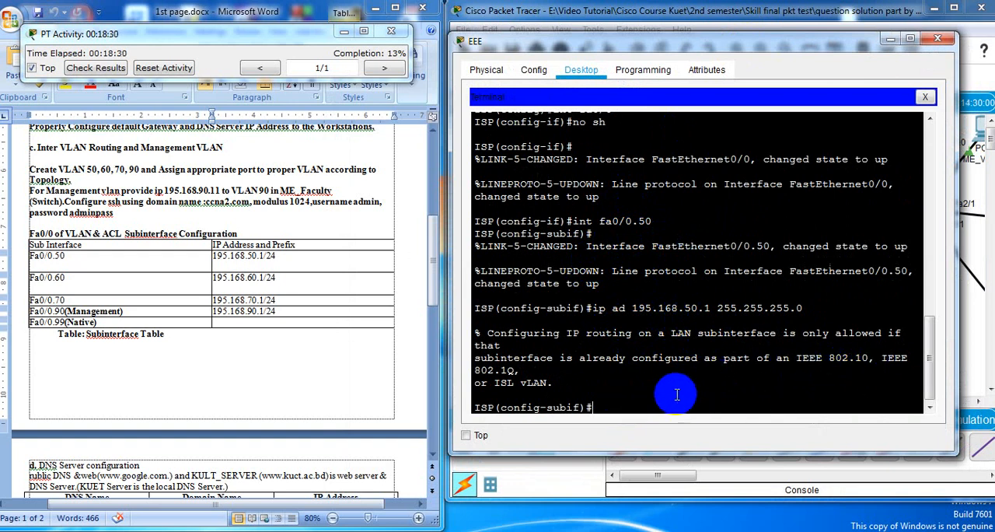
left_click(622, 407)
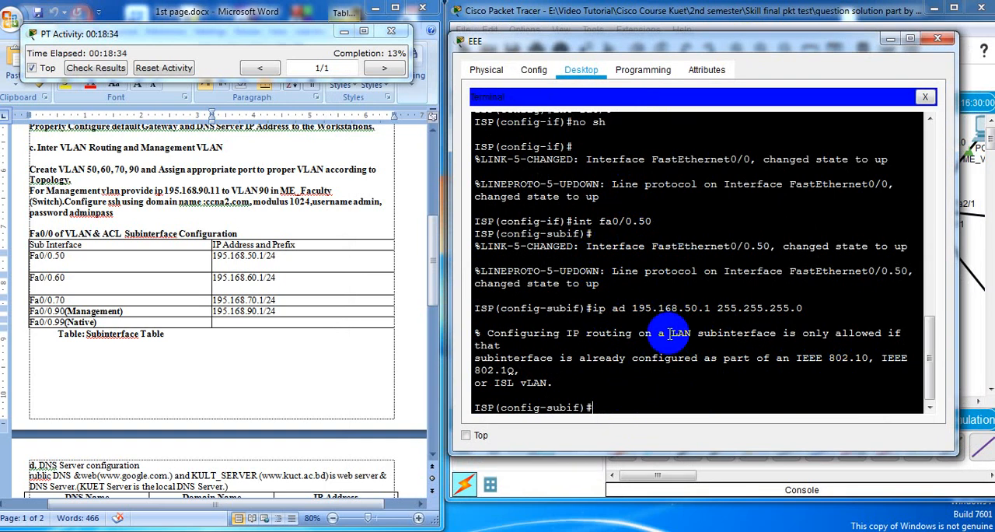
left_click(620, 401)
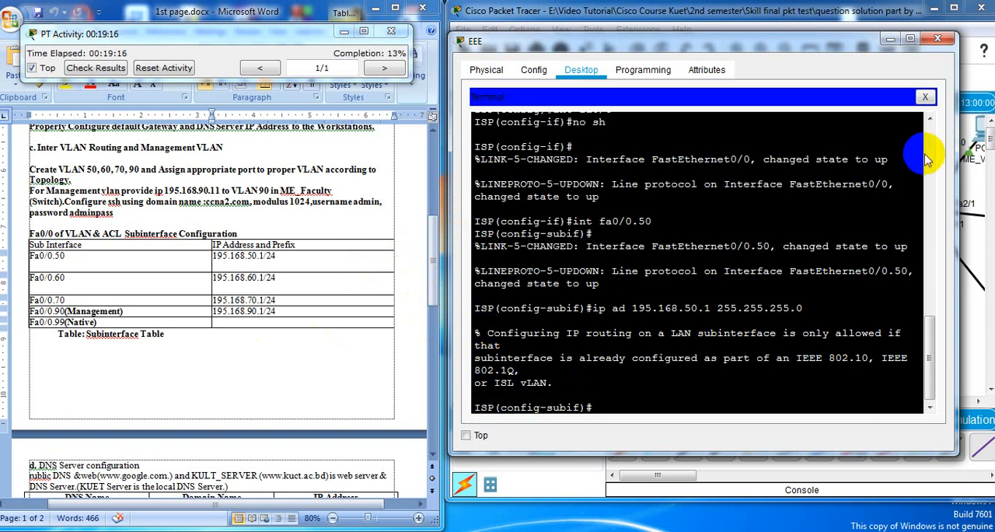
Assign IP address 200.200.200.1 with mask 255.255.255.0 to the ISP router's fa0/1 interface, following the router configuration table
left_click_drag(431, 255, 437, 156)
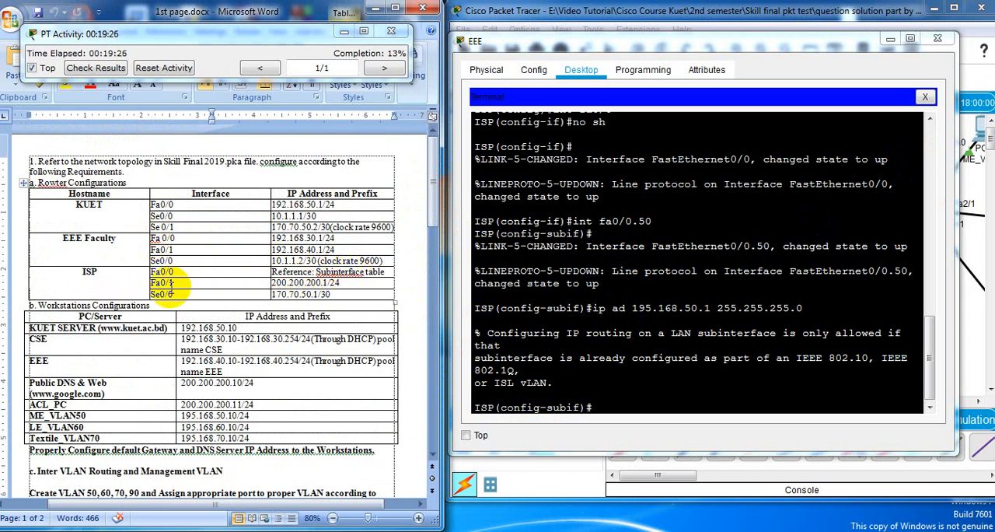
left_click(656, 407)
type("i")
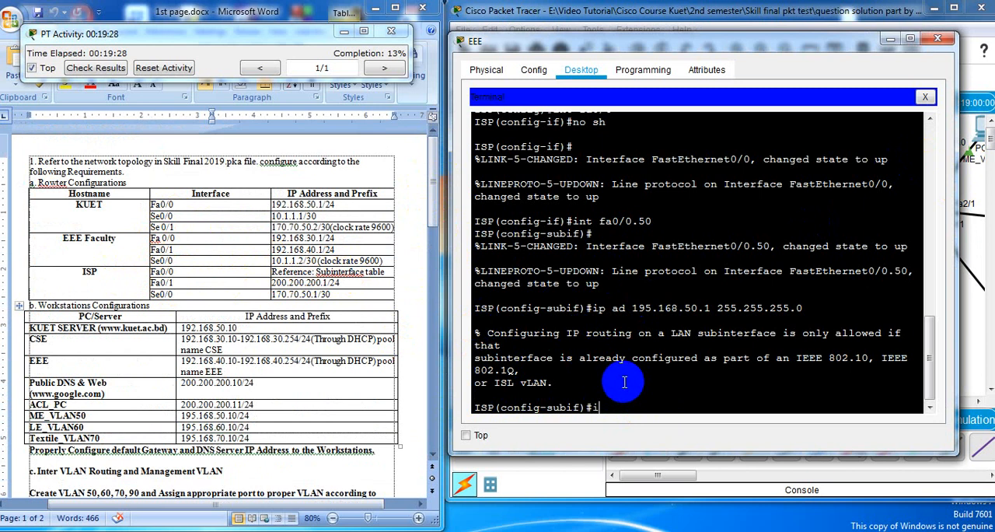
type("nt fa0/1")
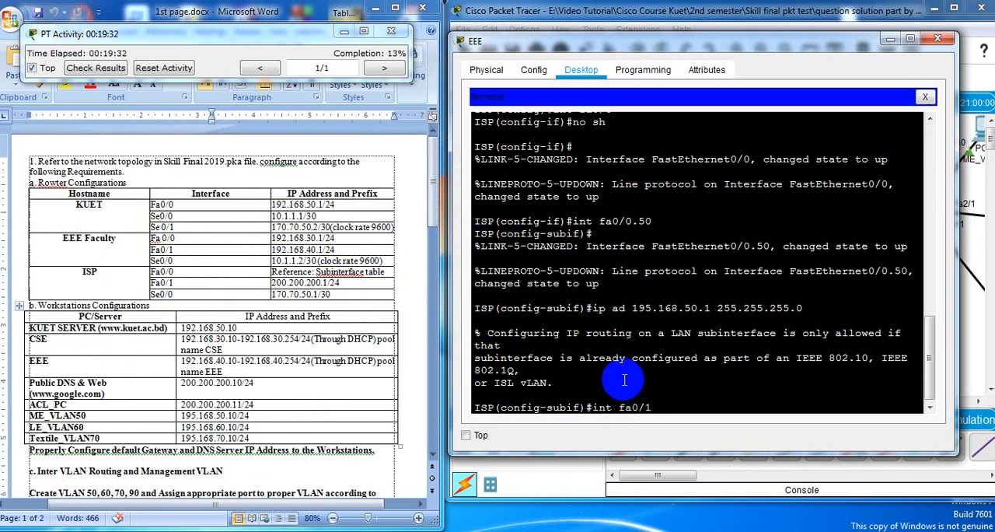
key("Return")
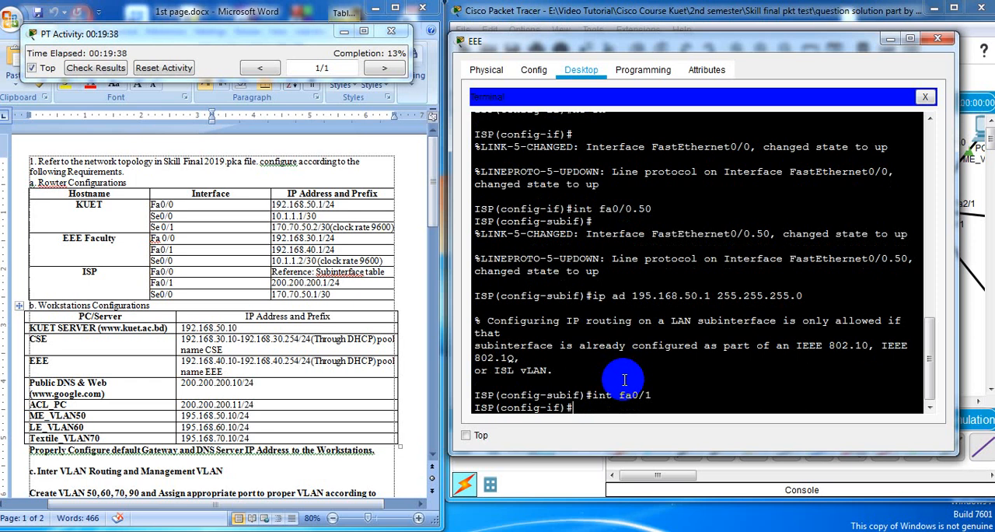
type("ip ad 200.200.")
type("1.")
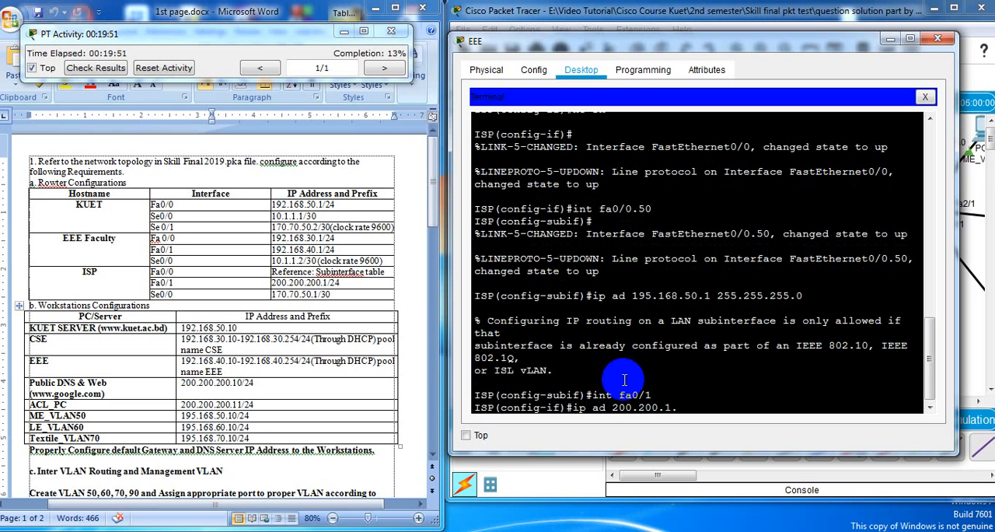
key("BackSpace")
key("BackSpace")
type("200.1 255.255.255")
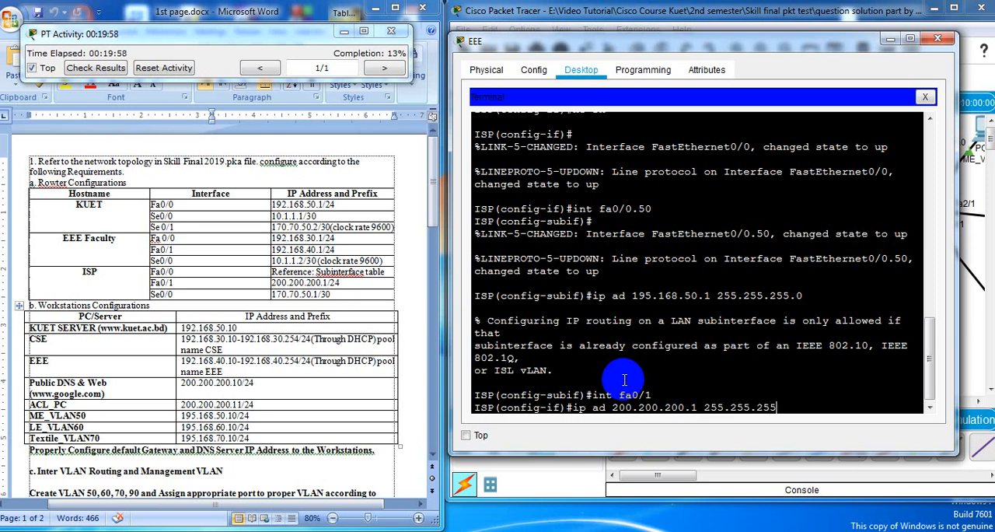
type(".0")
key("Return")
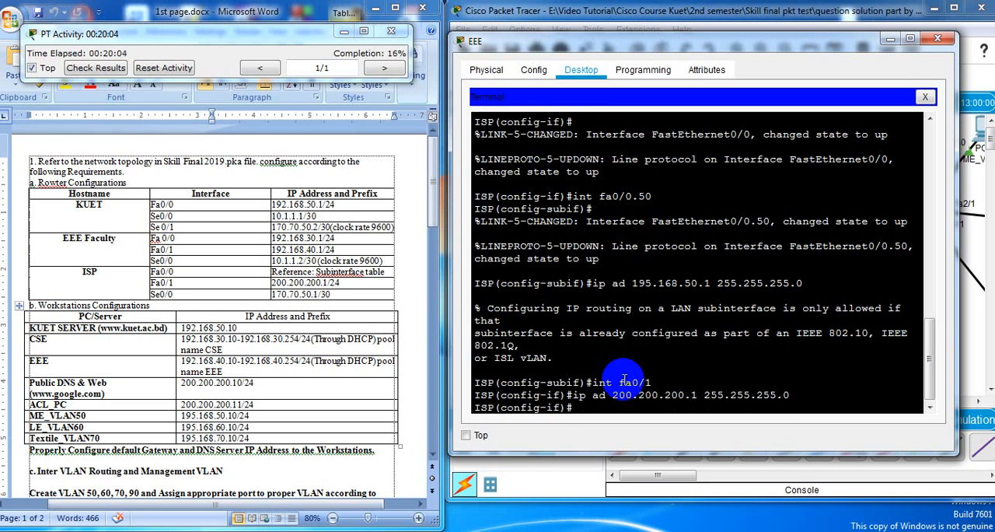
Enable the ISP router's fa0/1 interface with no sh
type("no sh")
key("Return")
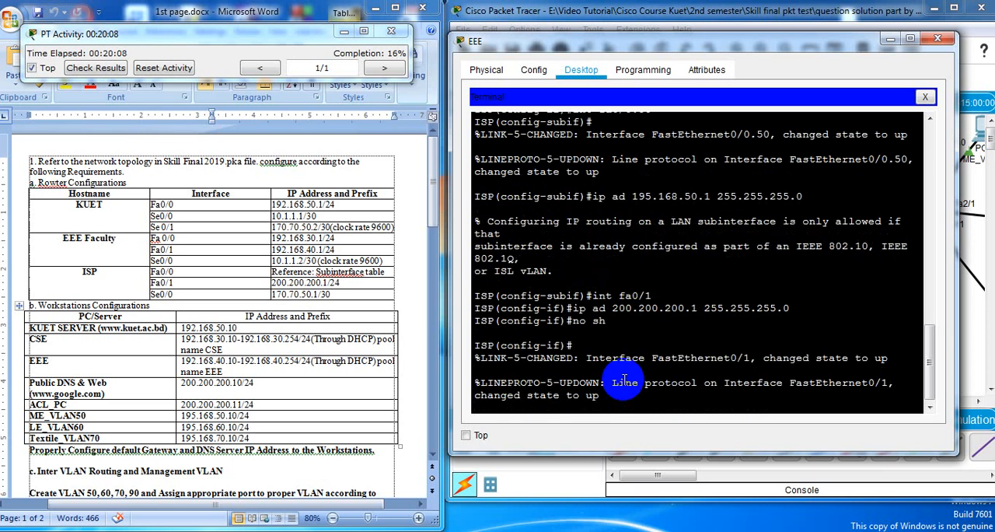
key("Return")
Assign IP address 170.70.50.1 with mask 255.255.255.252 to the ISP router's se0/0 interface
type("ig-if)#i")
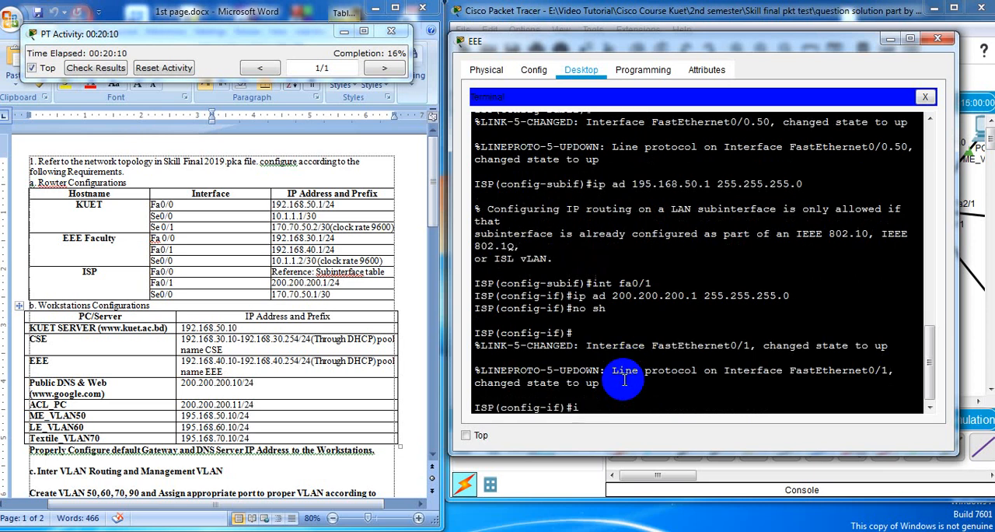
type("nt")
type("se0/0")
key("Return")
type("ip ")
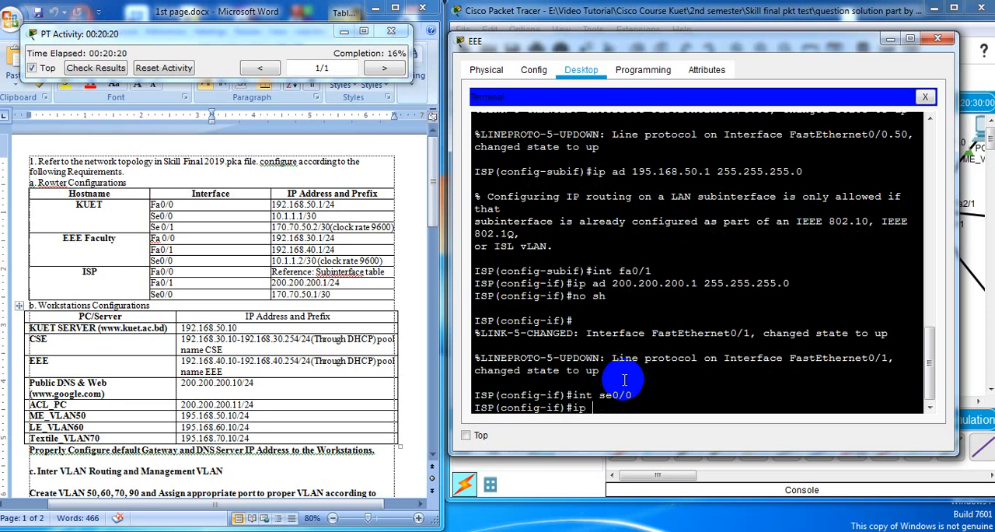
type("ad")
type("170.70.50.1 2")
type("55.")
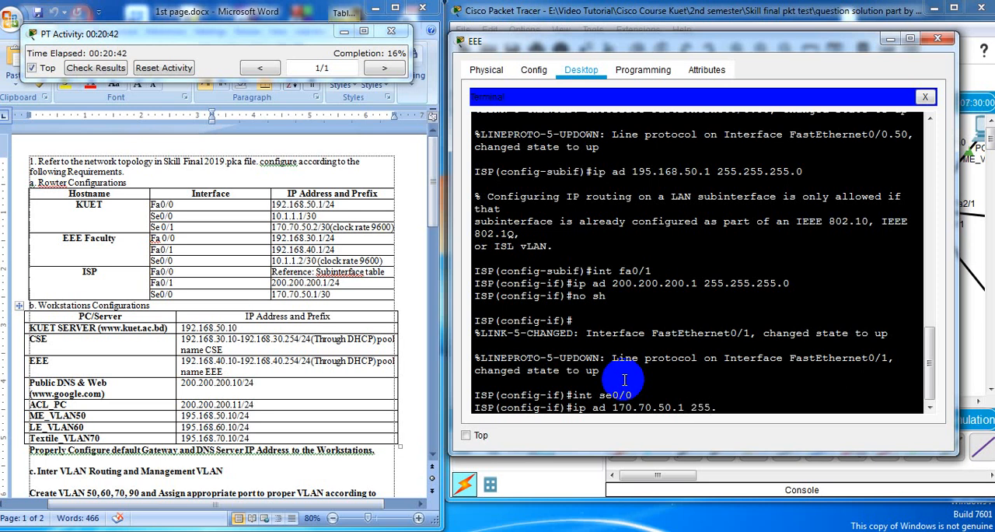
type("255.255.252")
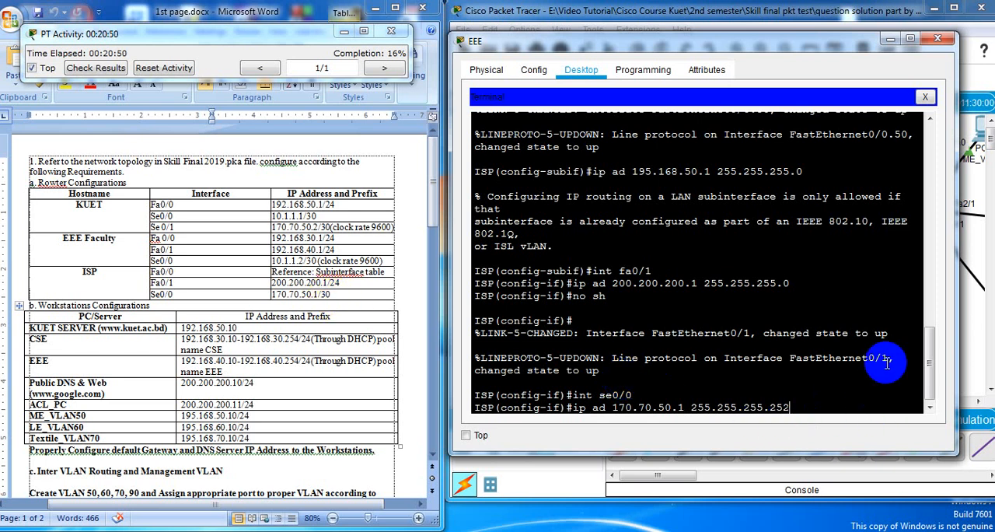
key("Return")
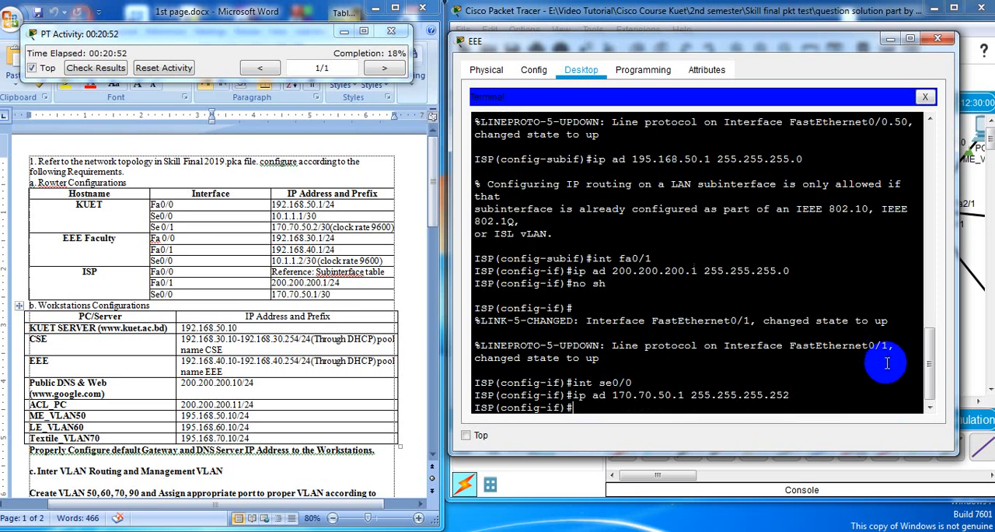
Enable the ISP router's se0/0 interface with no sh and close the EEE terminal window
type("no sh")
key("Return")
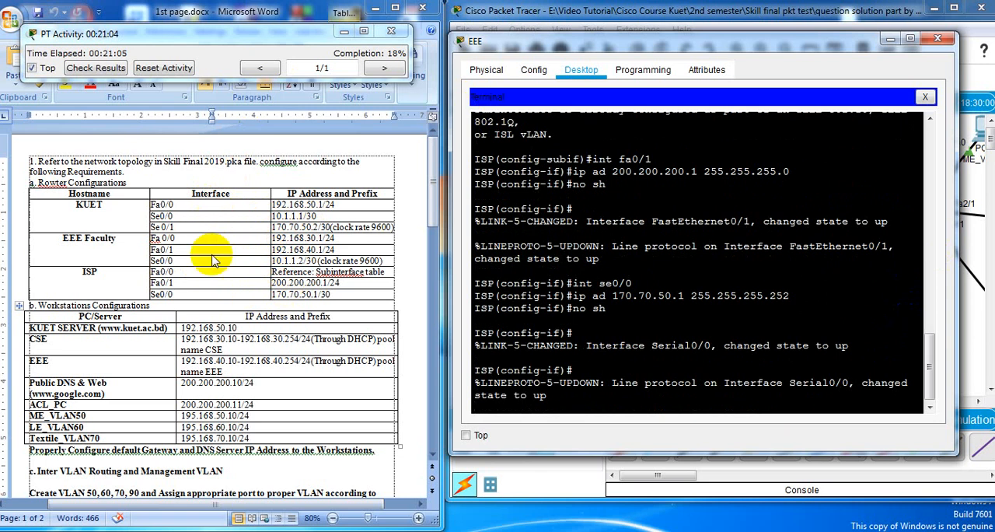
key("Return")
key("Return")
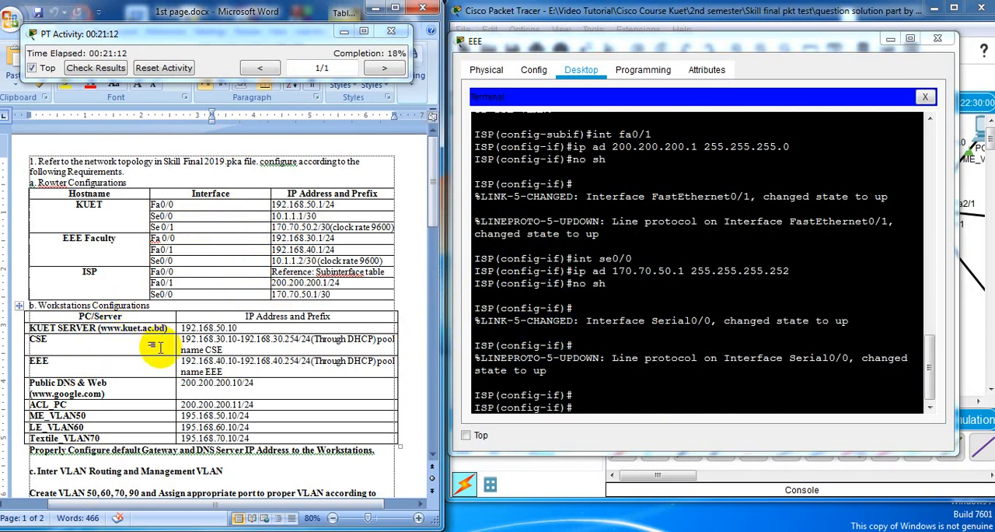
left_click(937, 39)
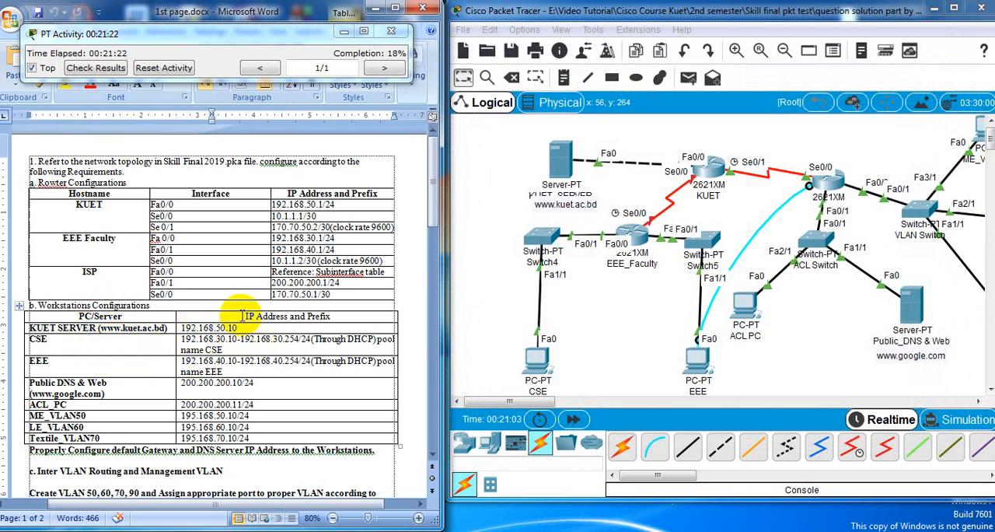
Open KUET_SERVER's IP configuration beside the requirements document and check its IP address, subnet mask and default gateway
left_click(567, 169)
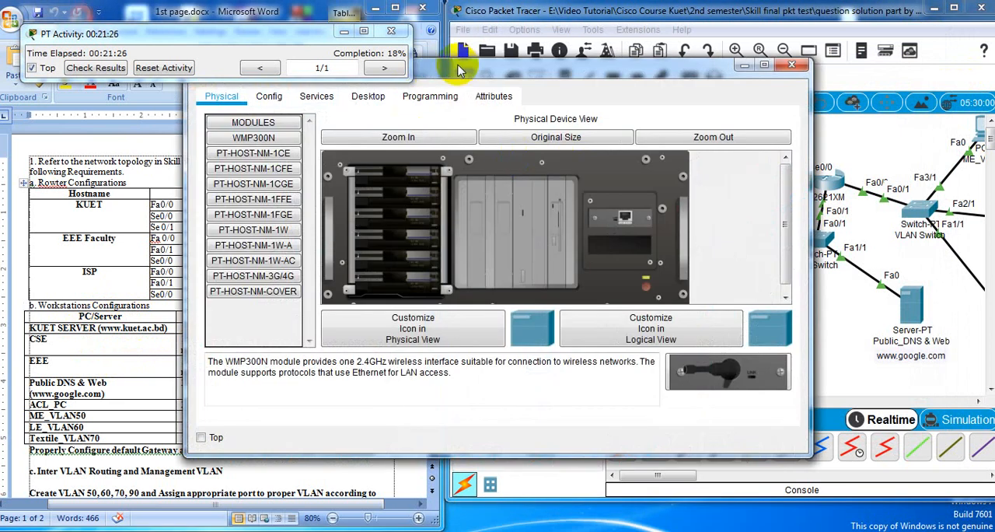
left_click_drag(457, 67, 688, 115)
left_click(591, 134)
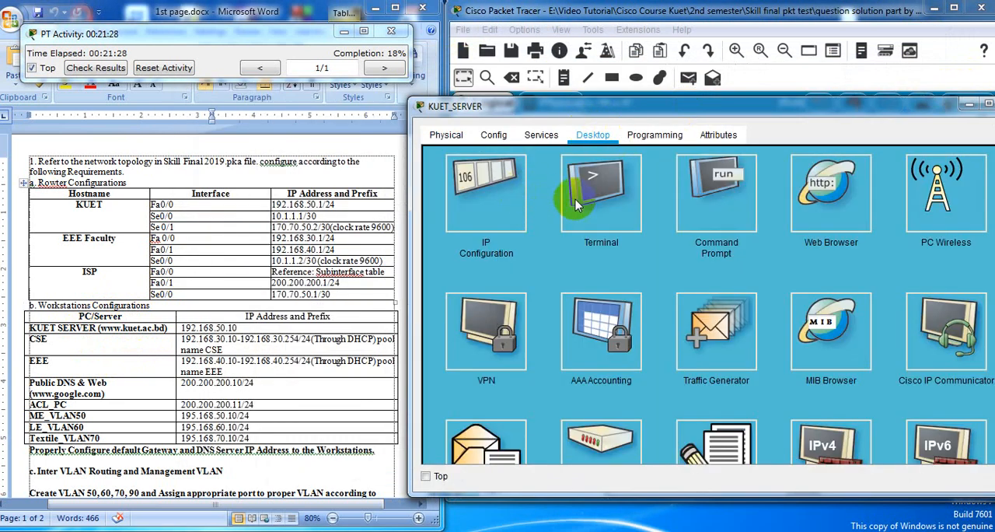
left_click(486, 195)
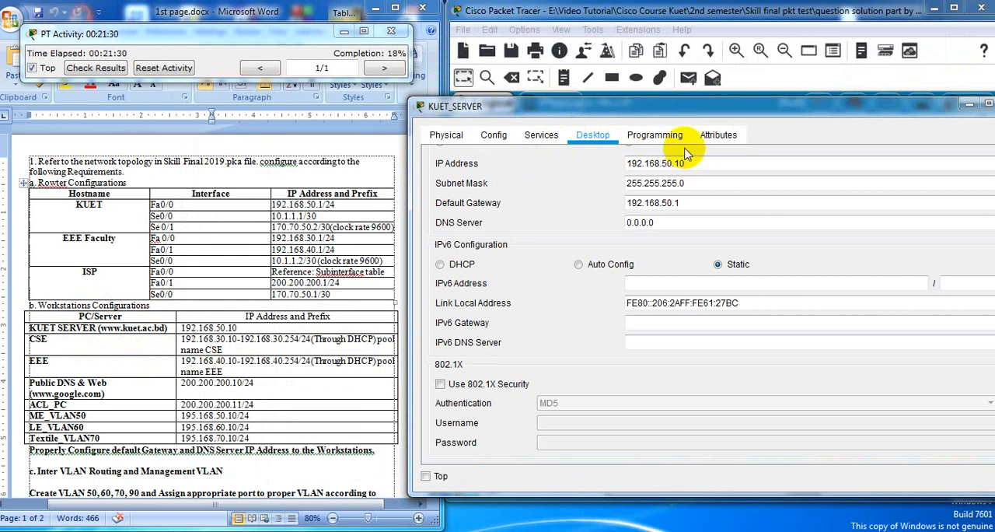
mouse_move(652, 115)
left_mouse_down()
mouse_move(646, 207)
mouse_move(645, 112)
mouse_move(657, 105)
left_mouse_up()
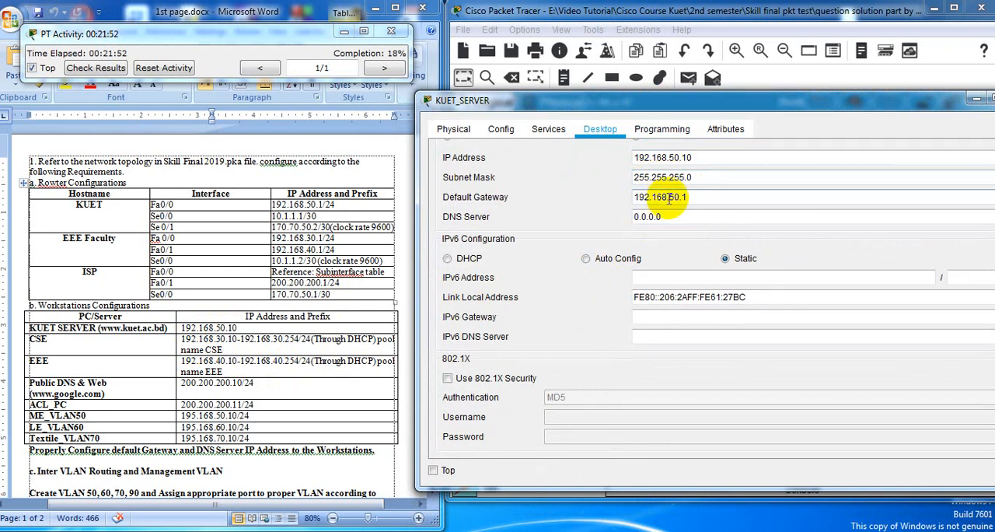
type("1")
key("Tab")
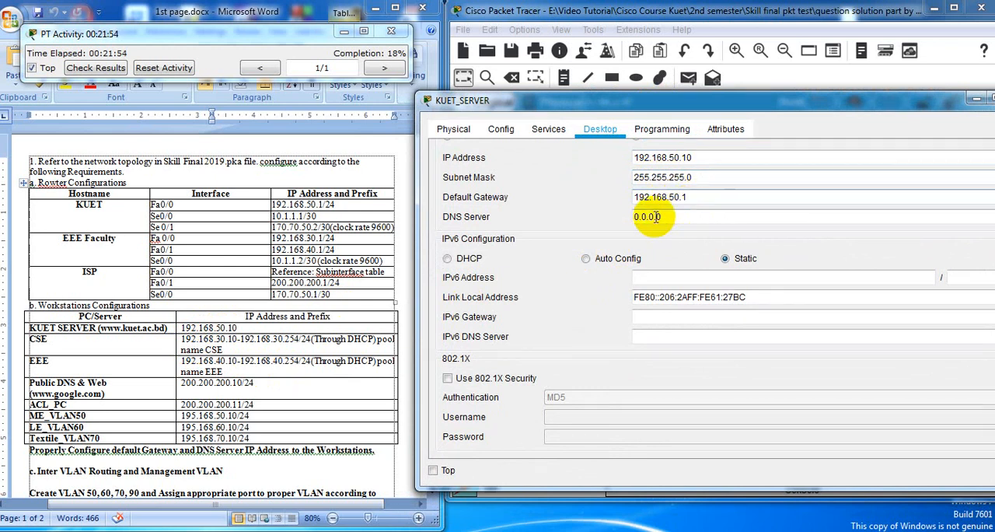
Set KUET_SERVER's DNS server to 192.168.50.10 by copying its own IP address
left_click(668, 216)
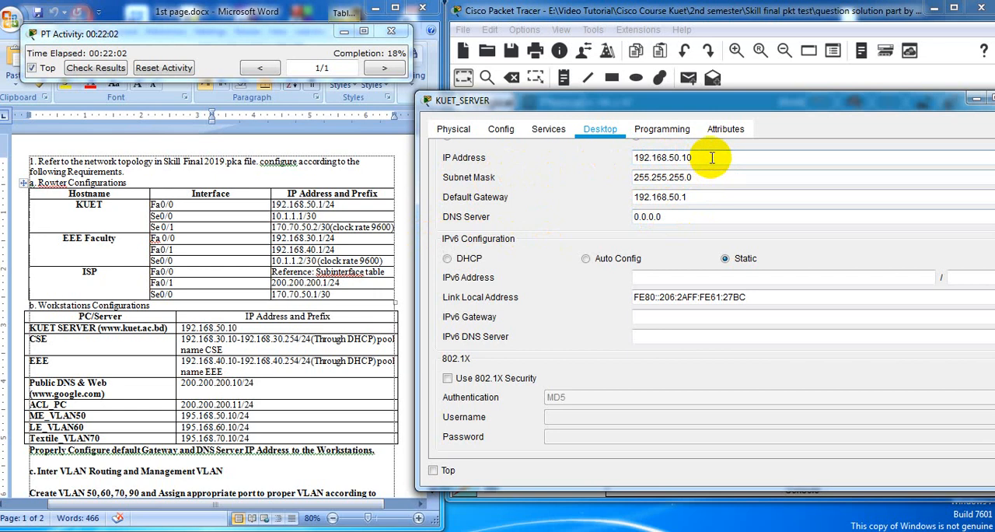
left_click_drag(711, 158, 614, 155)
right_click(674, 158)
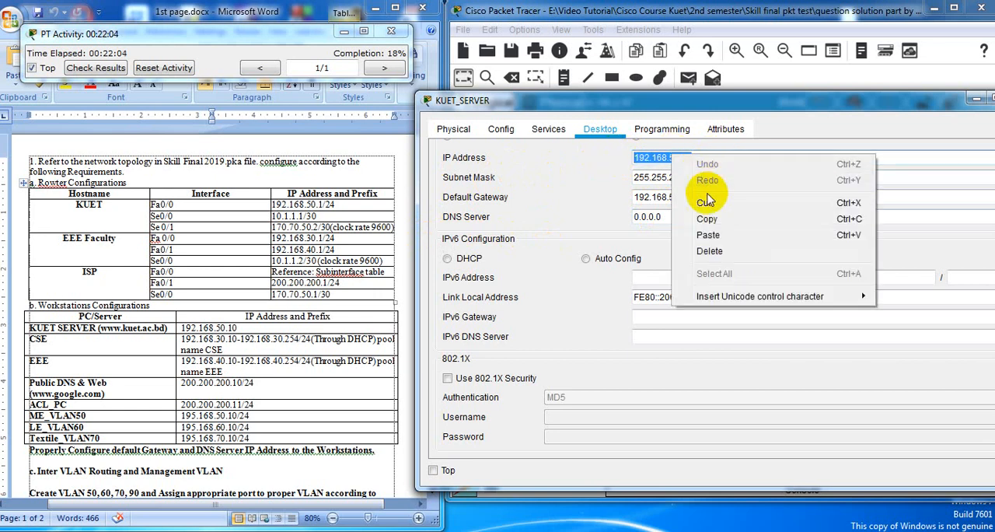
left_click(715, 223)
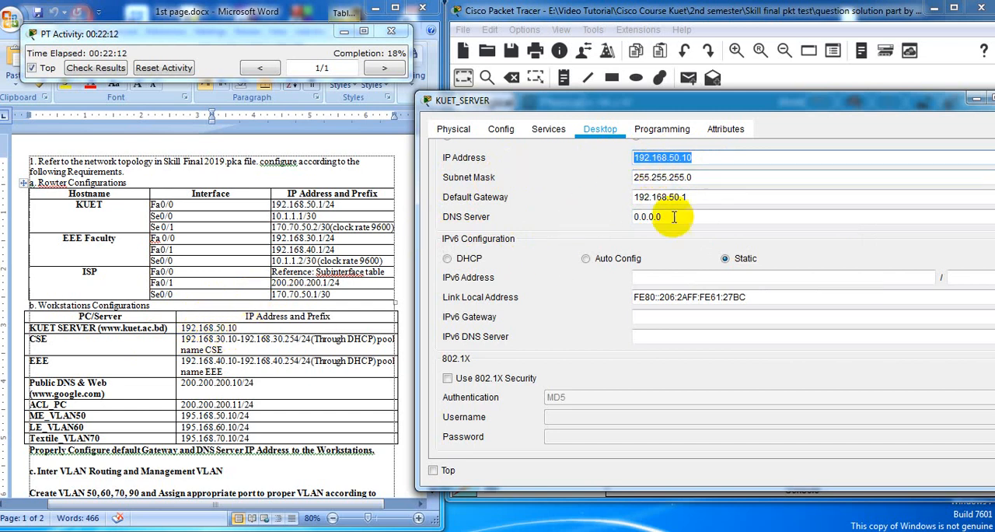
left_click_drag(666, 217, 581, 220)
right_click(643, 218)
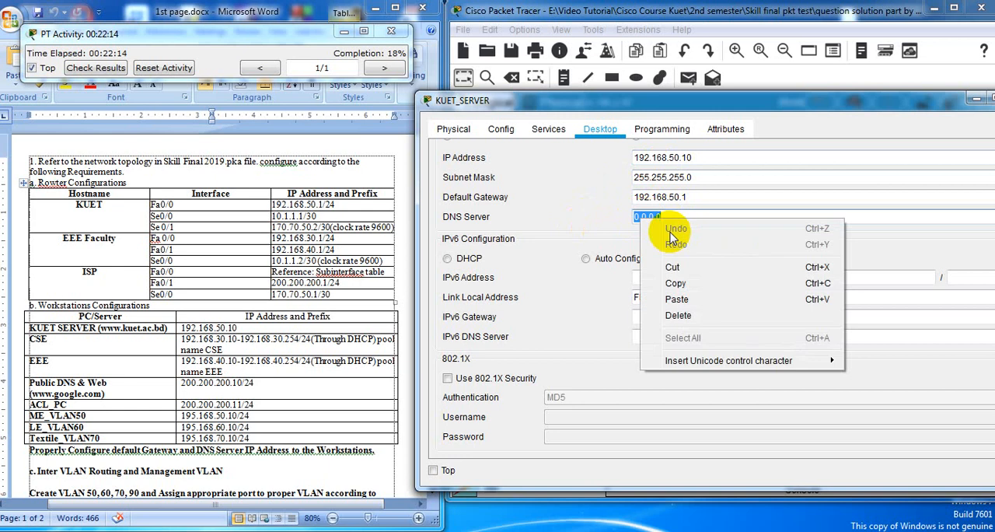
left_click(676, 300)
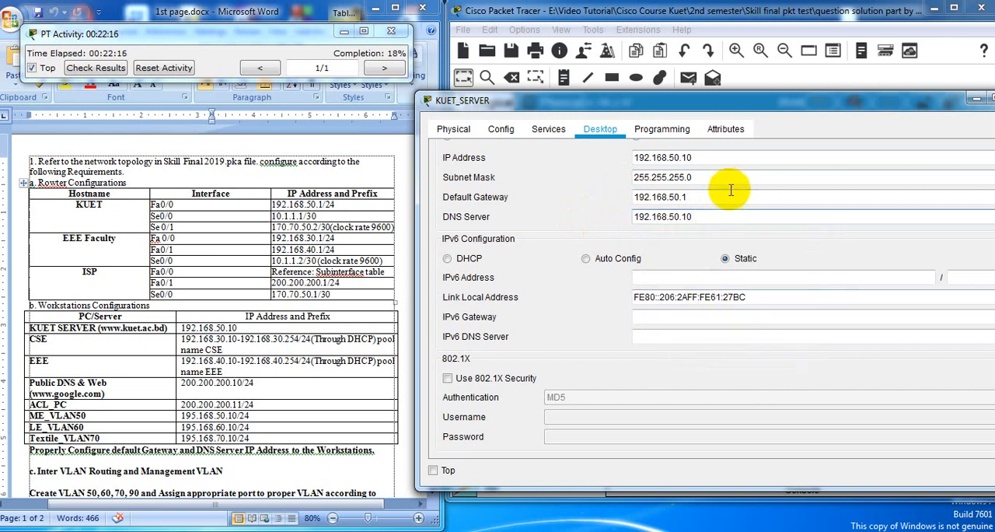
left_click(732, 185)
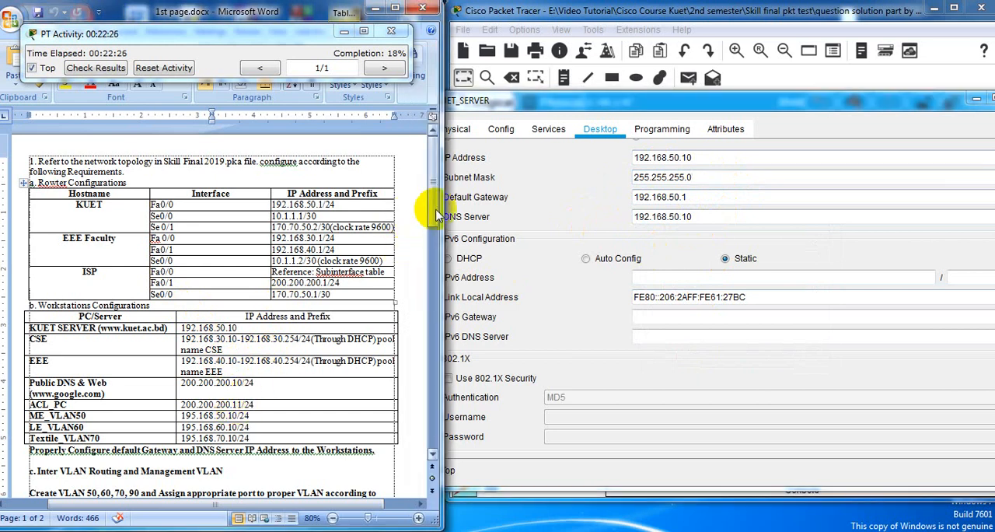
left_click_drag(429, 207, 431, 347)
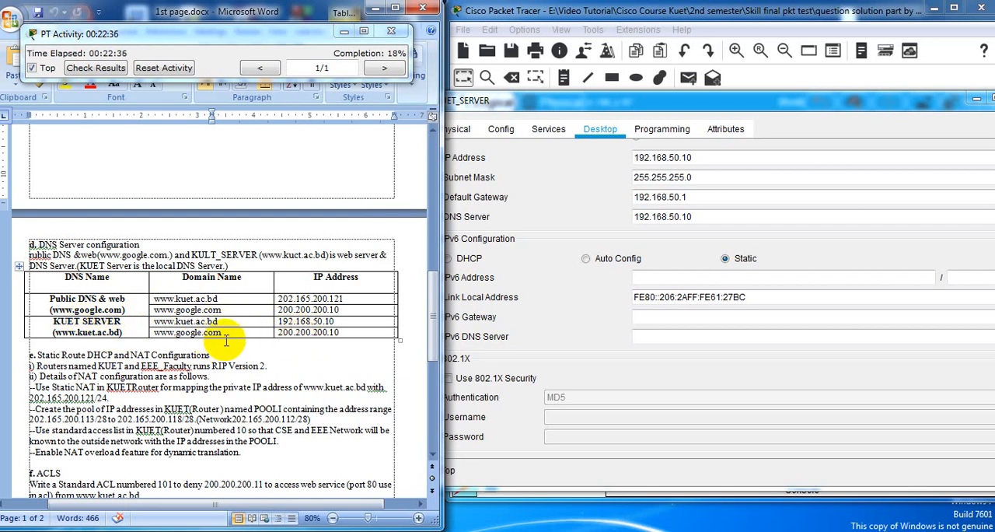
left_click_drag(340, 333, 271, 335)
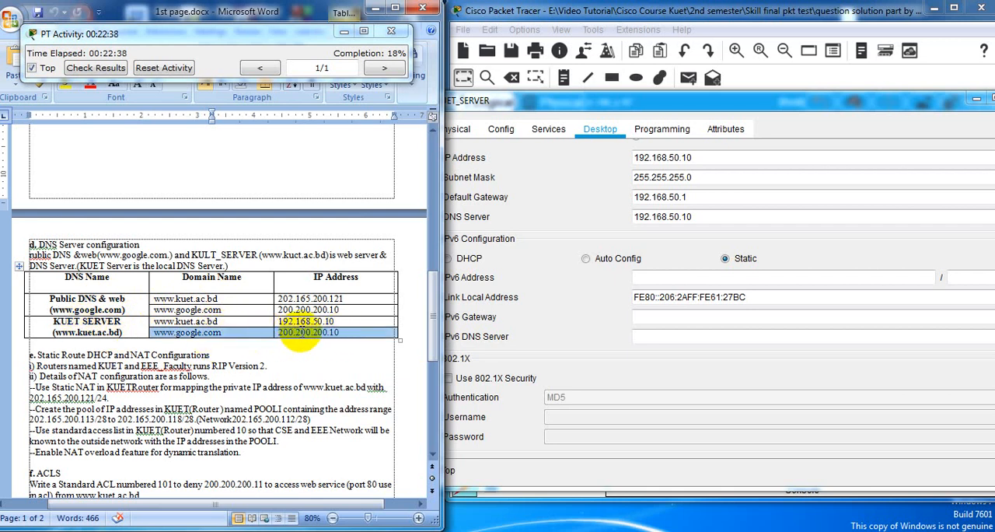
left_click(290, 333)
left_click_drag(339, 333, 282, 333)
right_click(285, 339)
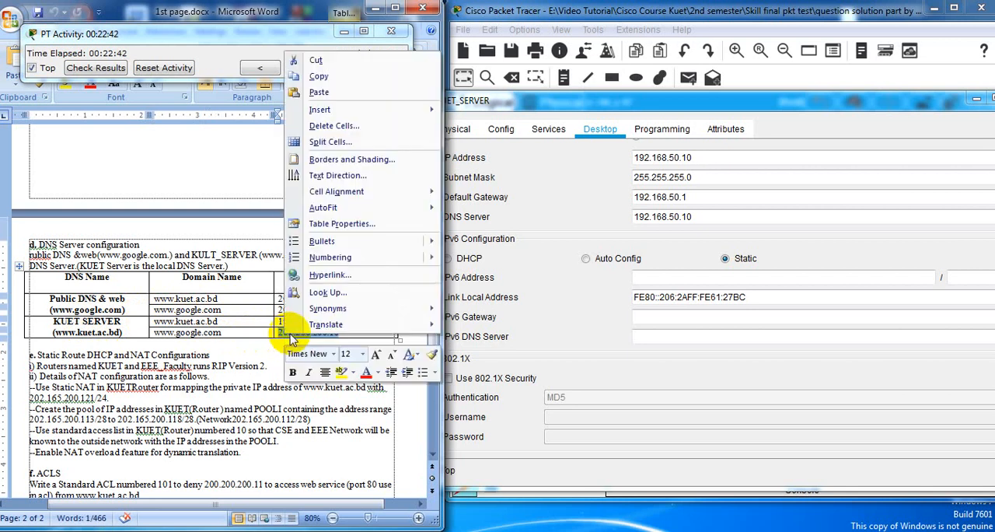
left_click(320, 76)
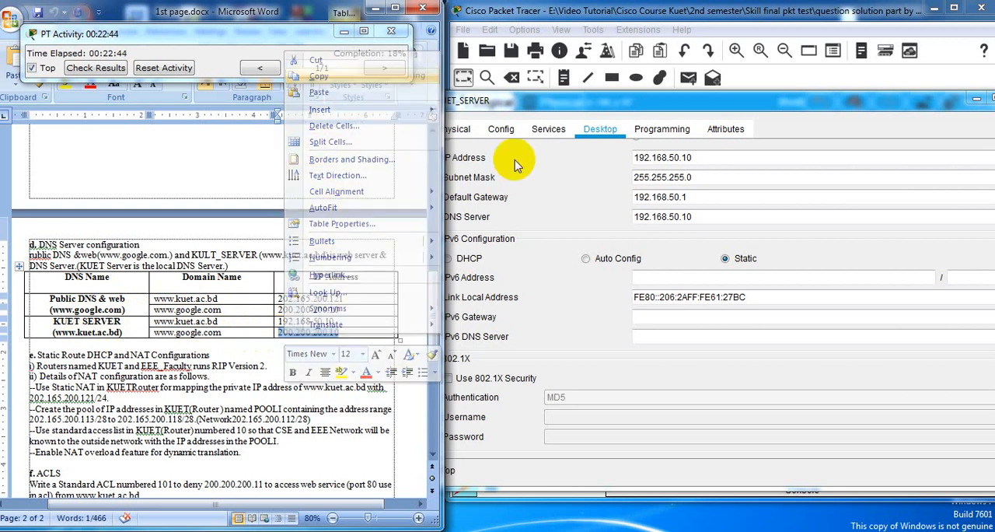
Try 200.200.200.10 as KUET_SERVER's DNS server, and undo that replacement
left_click(697, 216)
left_click_drag(698, 216, 627, 216)
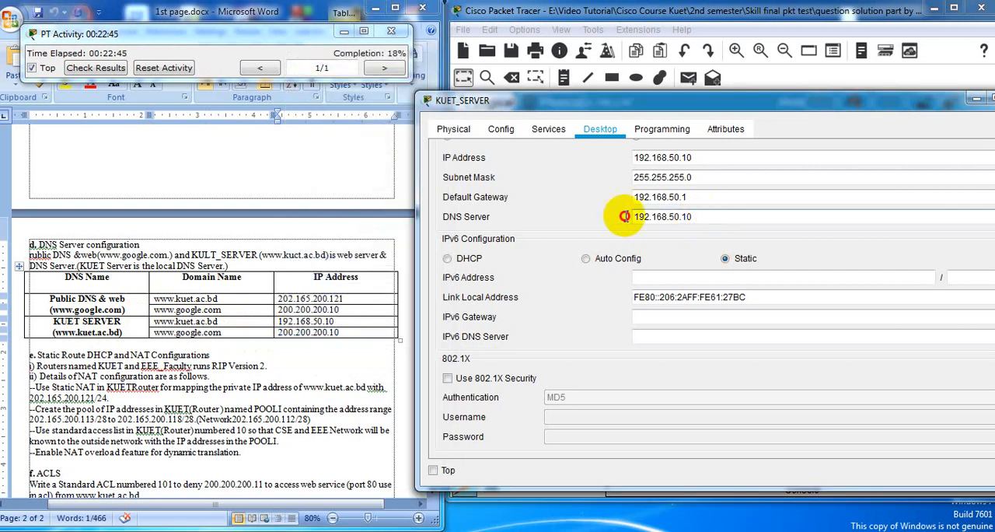
right_click(659, 219)
left_click(698, 300)
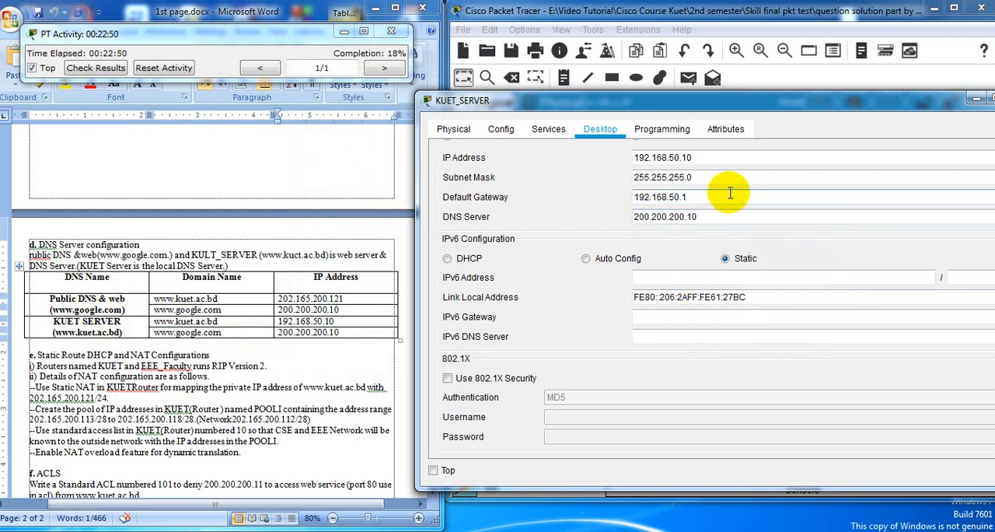
left_click(712, 217)
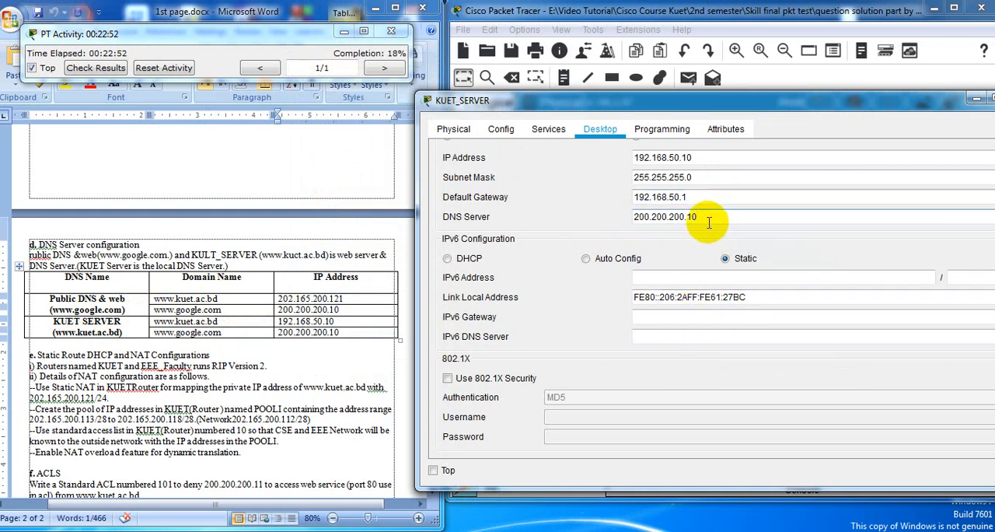
key("ctrl+z")
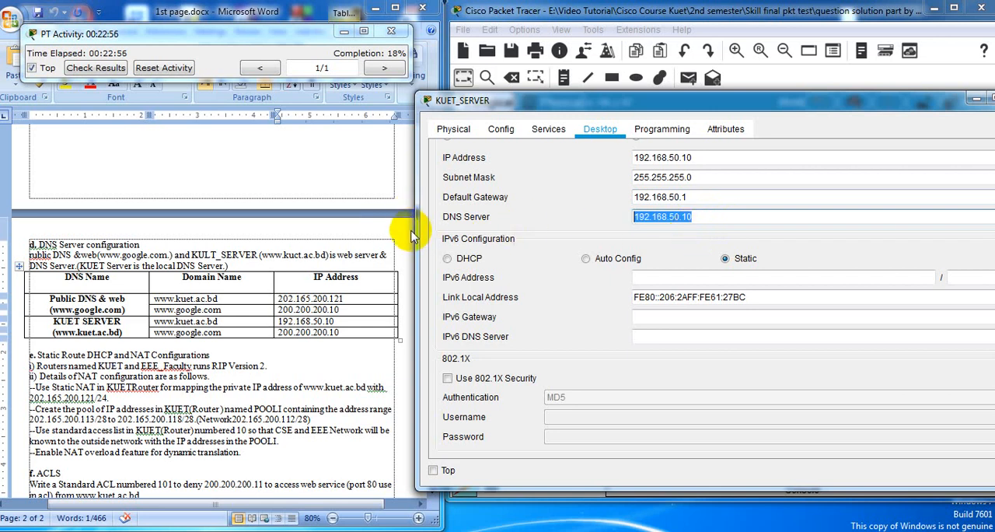
left_click(708, 157)
left_click(694, 217)
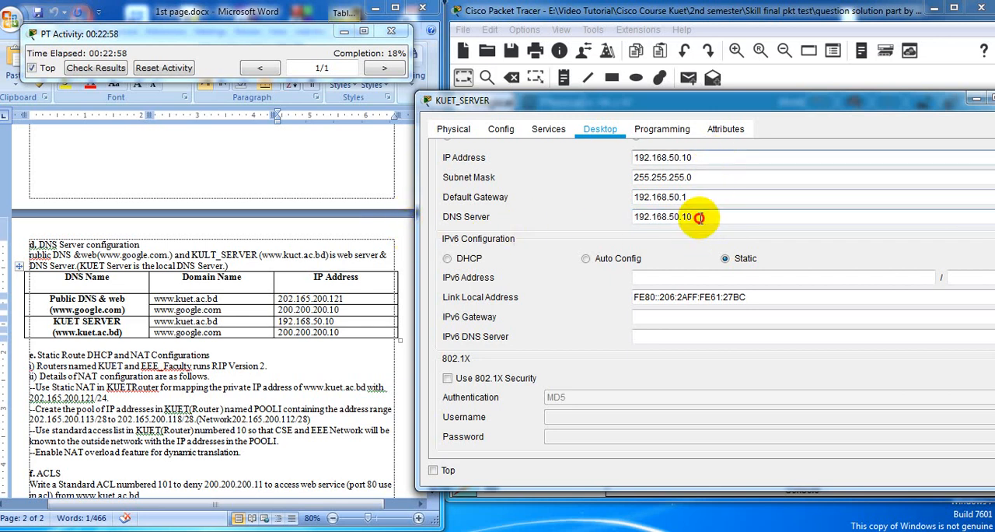
Close KUET_SERVER's window and return to the Workstations Configurations table in the requirements document
left_click_drag(685, 100, 579, 128)
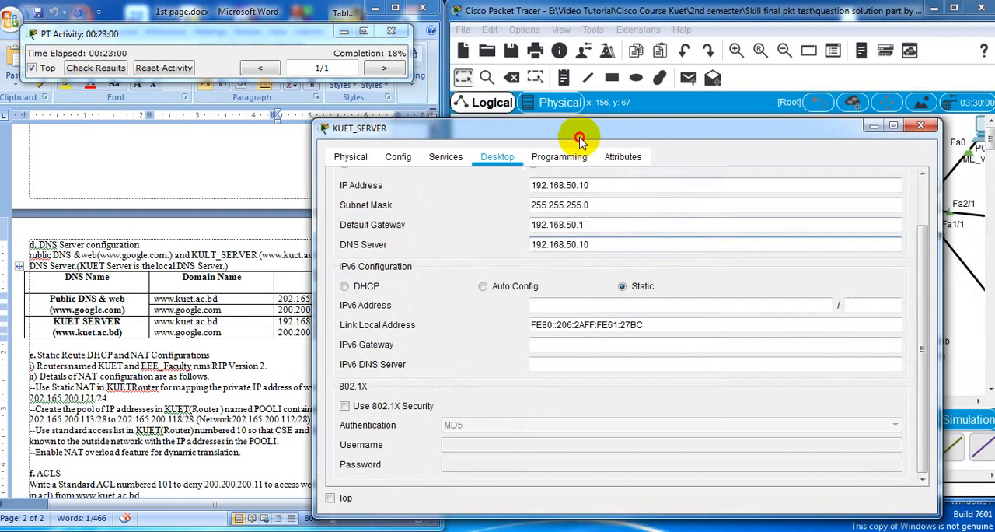
left_click(920, 132)
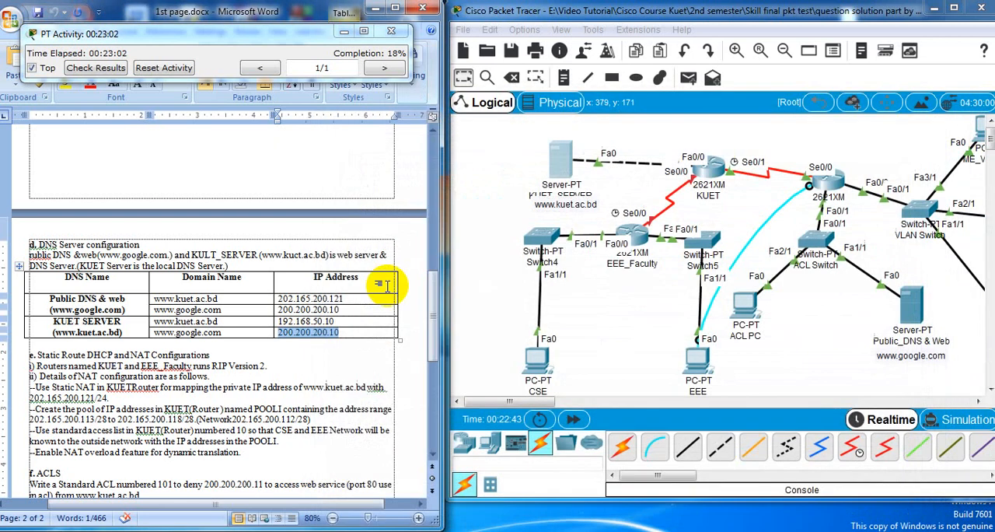
left_click_drag(427, 285, 433, 137)
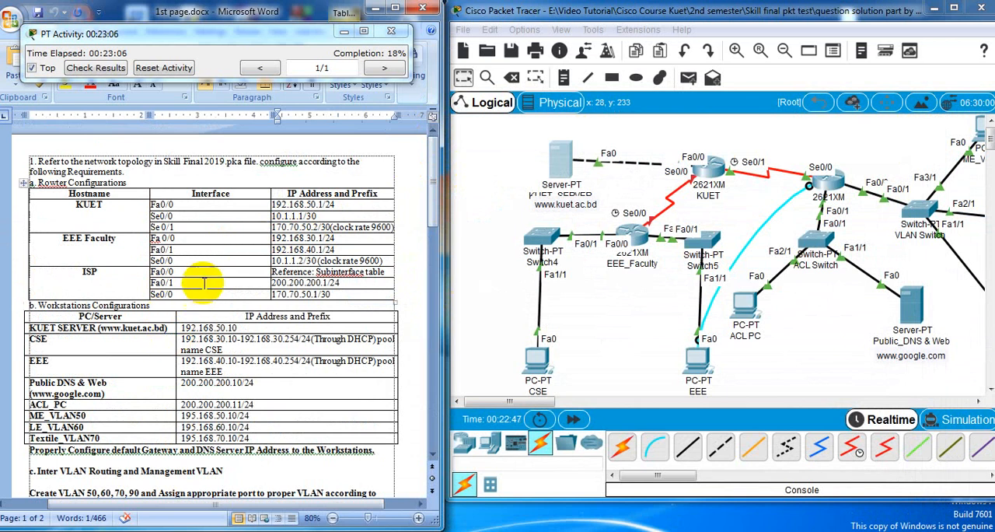
scroll(185, 283, "down", 1)
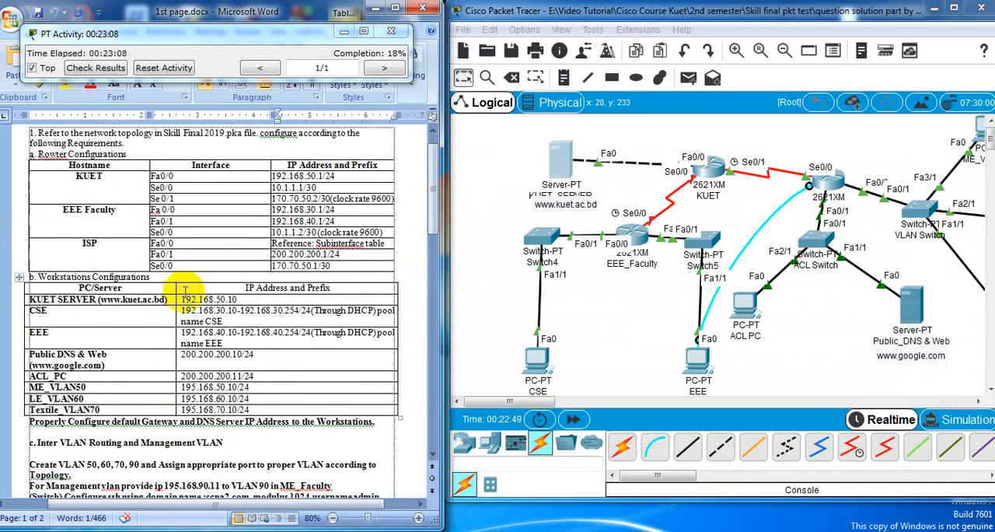
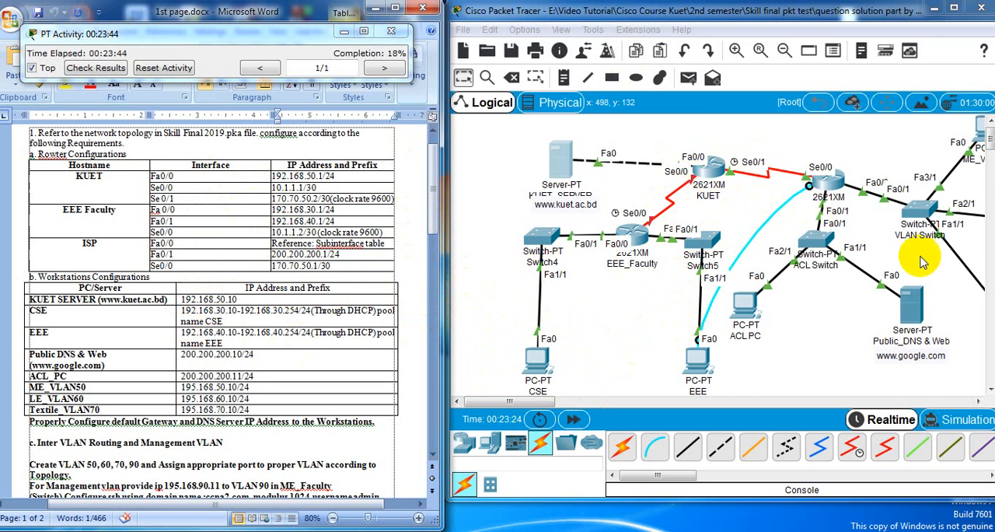
Connect the console cable from the EEE PC to the KUET router's Console port and open a terminal session at 9600 bits per second
left_click(711, 171)
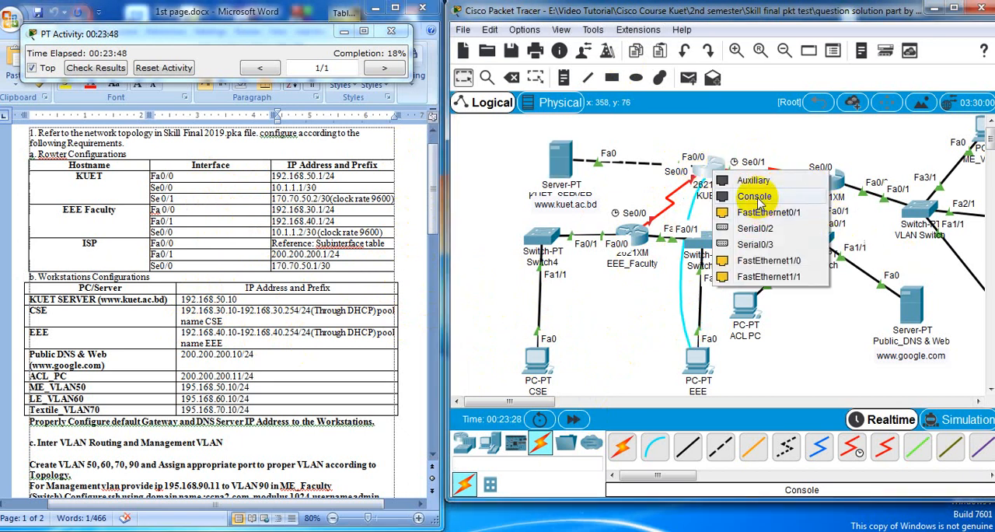
left_click(754, 196)
left_click(702, 372)
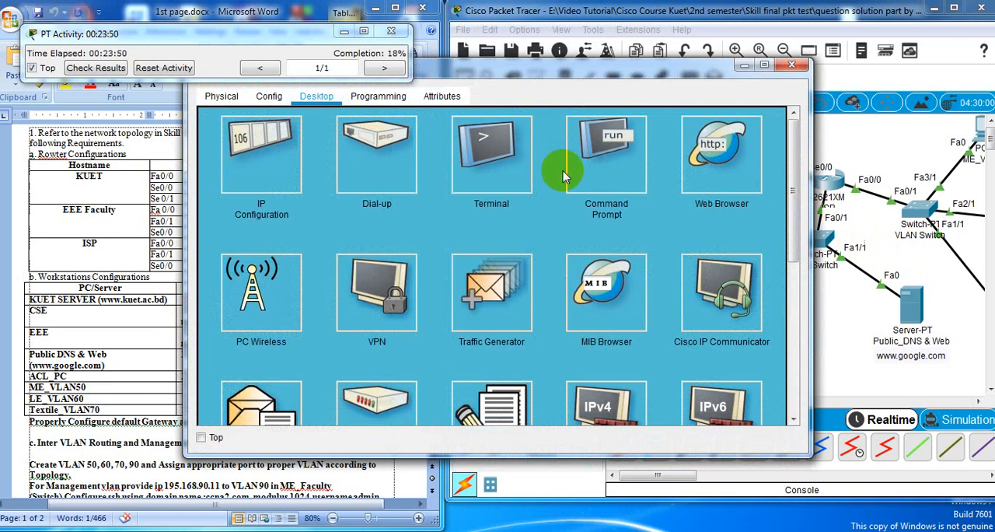
left_click(563, 166)
left_click_drag(509, 71, 653, 74)
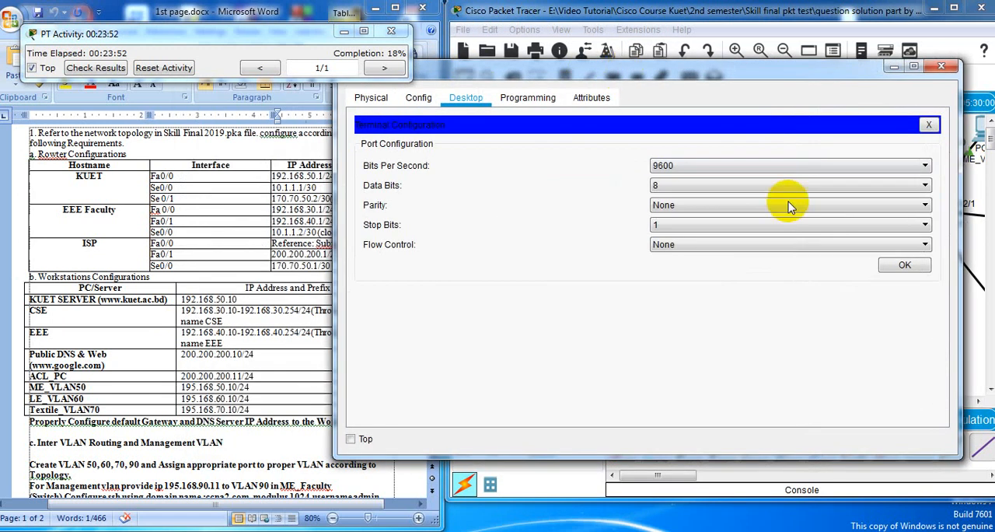
left_click(900, 266)
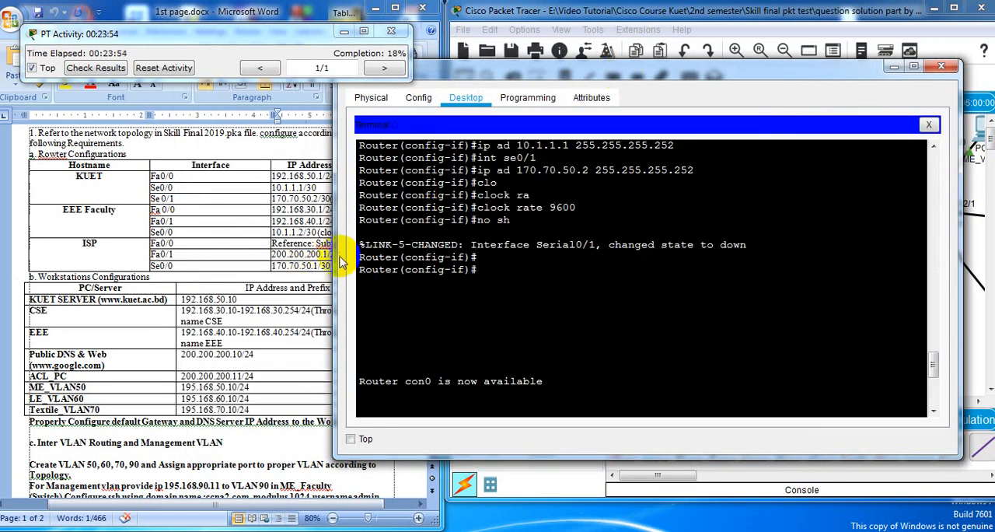
left_click_drag(337, 256, 467, 256)
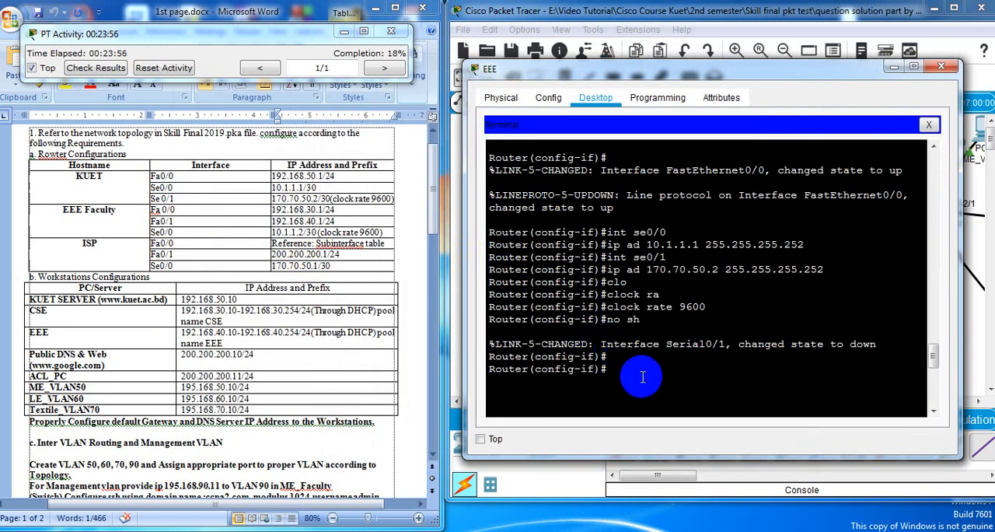
Start the KUET router's console session and enter global configuration mode with ena and conf te
key("Return")
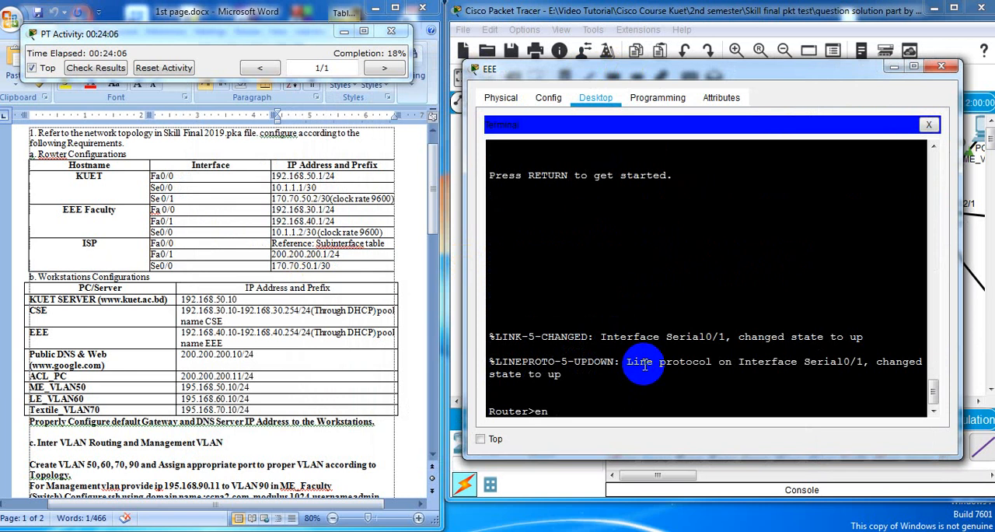
key("Return")
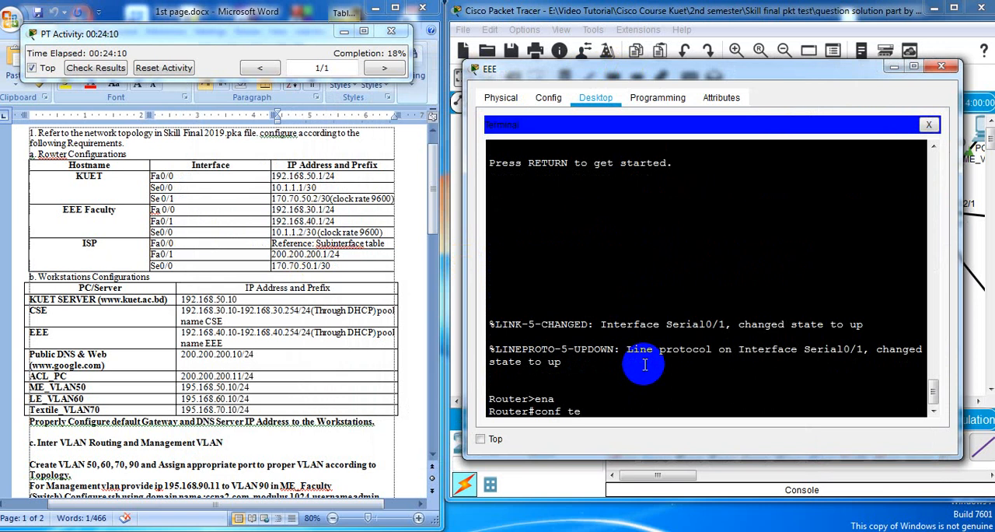
type("conf te")
key("Return")
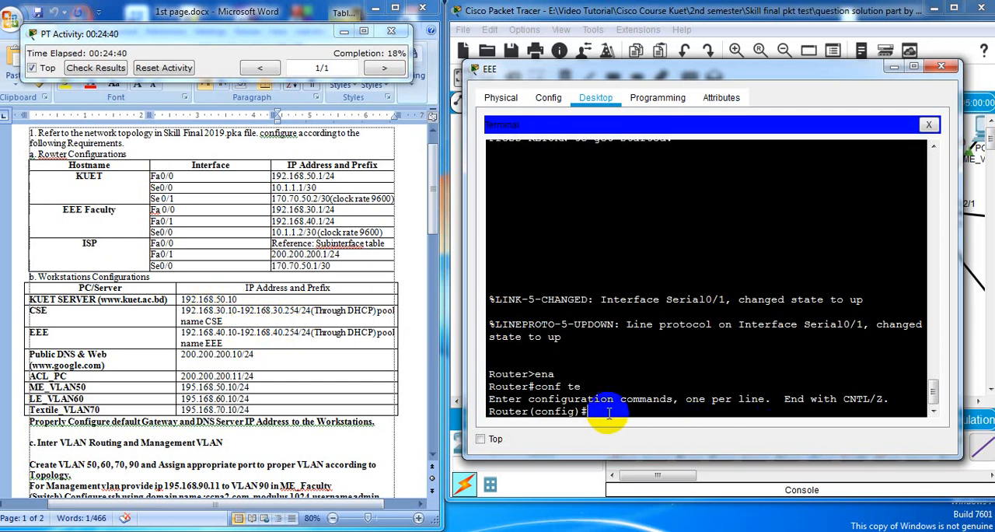
Exclude the addresses 192.168.30.1 to 192.168.30.9 from DHCP on the router with ip dhcp excluded-address
type("ip dh")
key("Tab")
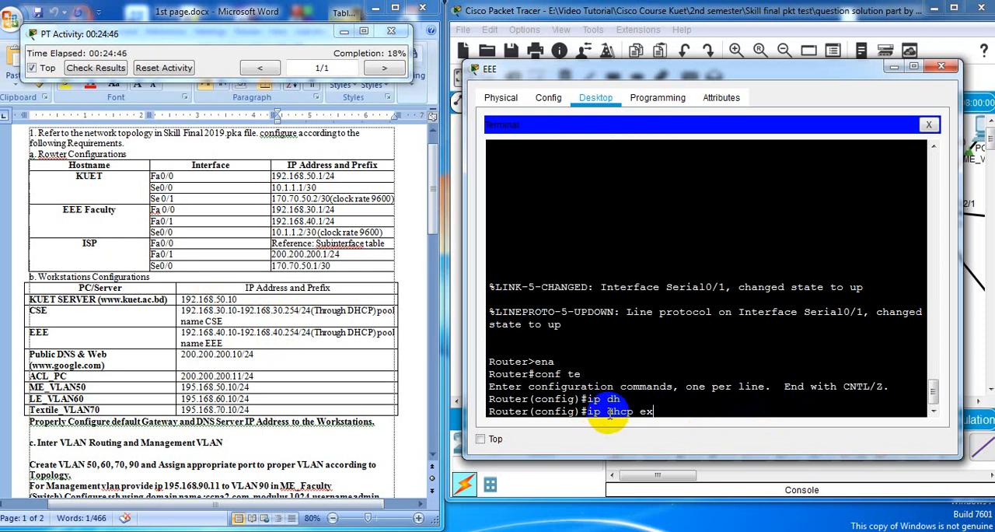
type("ex")
key("Tab")
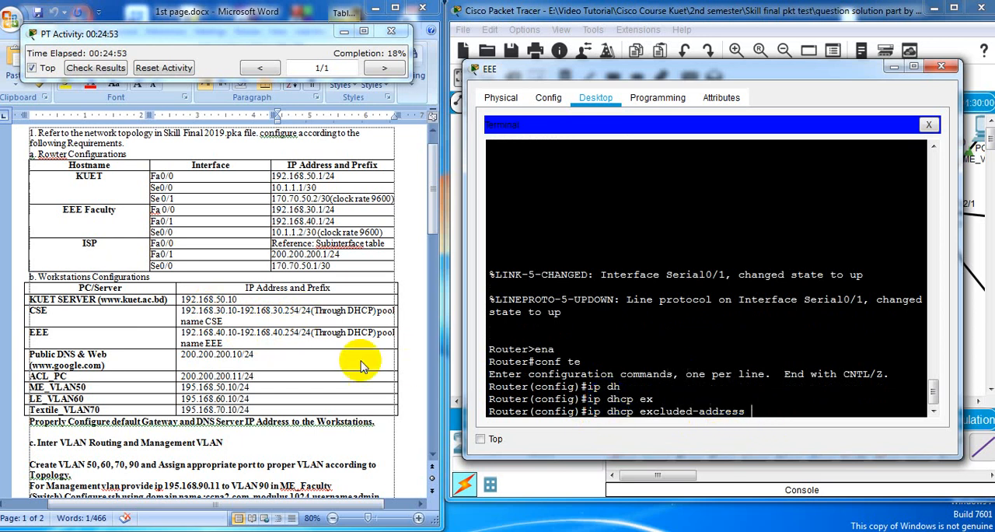
left_click(776, 411)
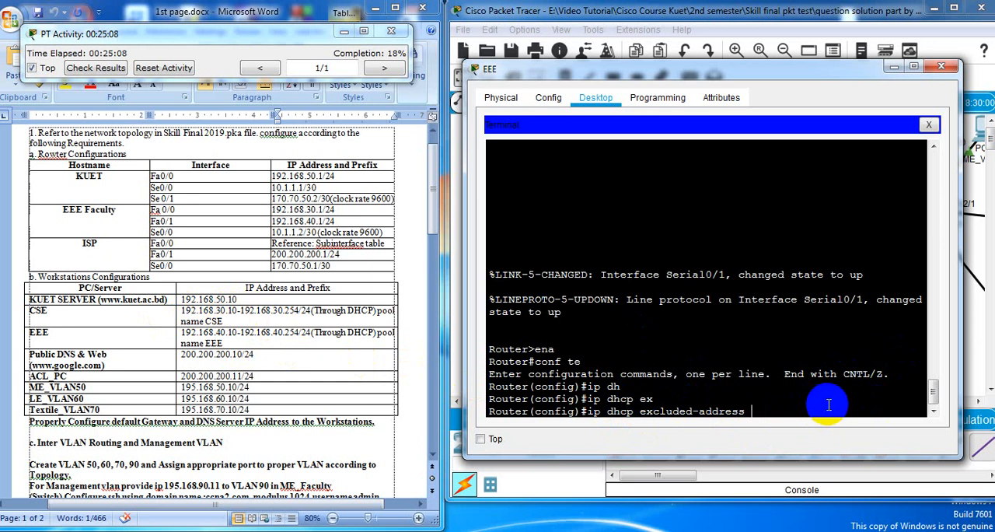
type("192.168.30.1")
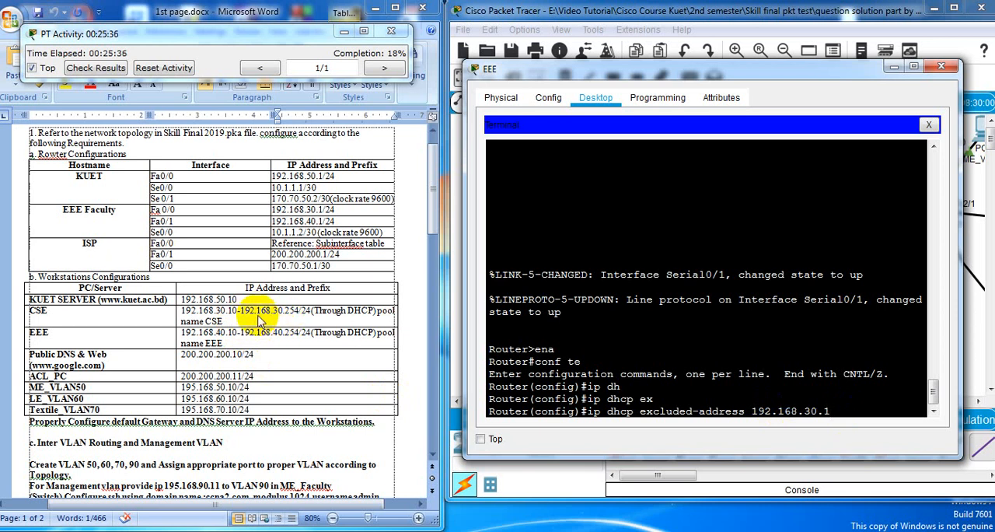
left_click(805, 410)
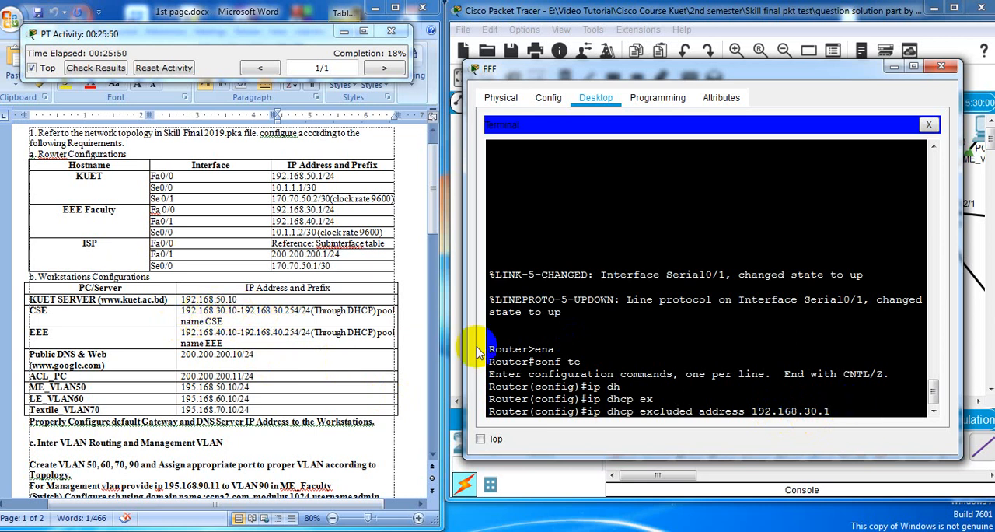
left_click(856, 410)
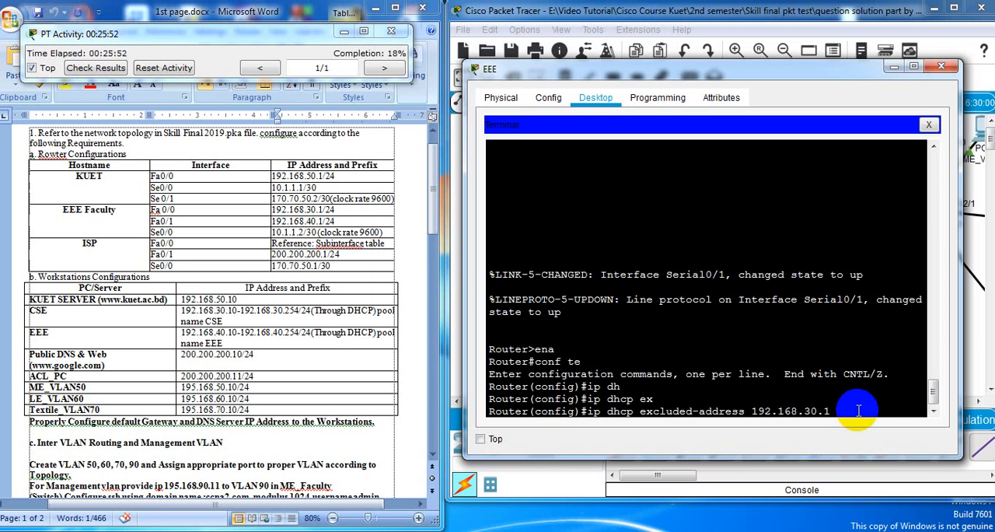
type("192.168.30.9")
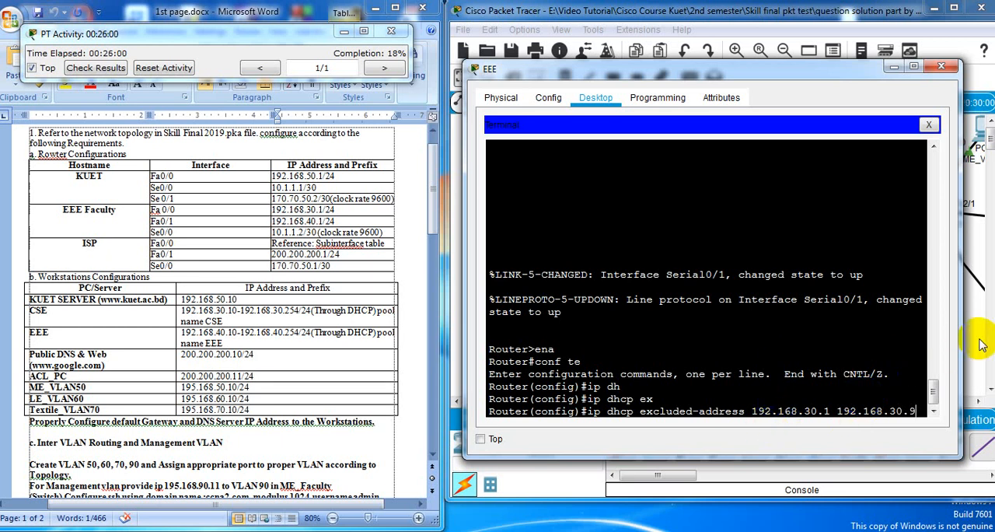
left_click_drag(961, 330, 986, 330)
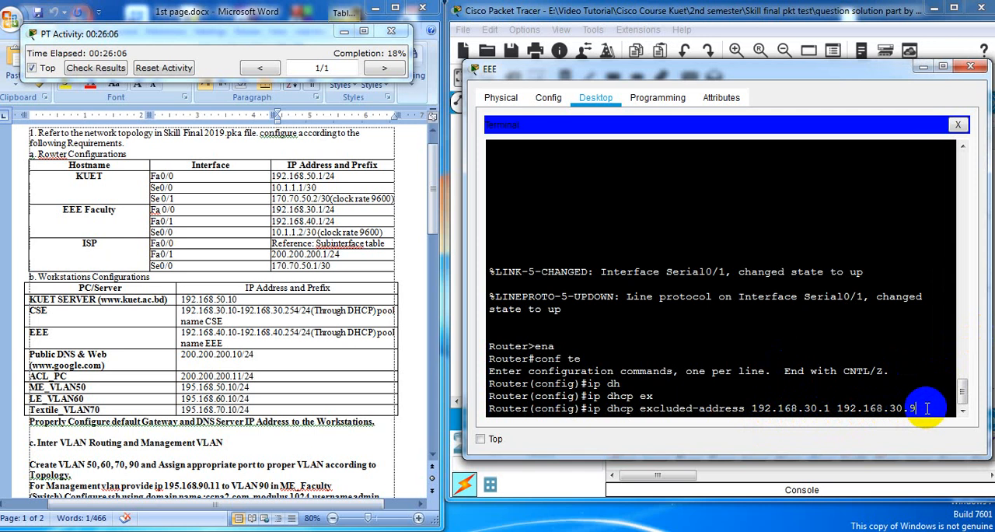
type("?")
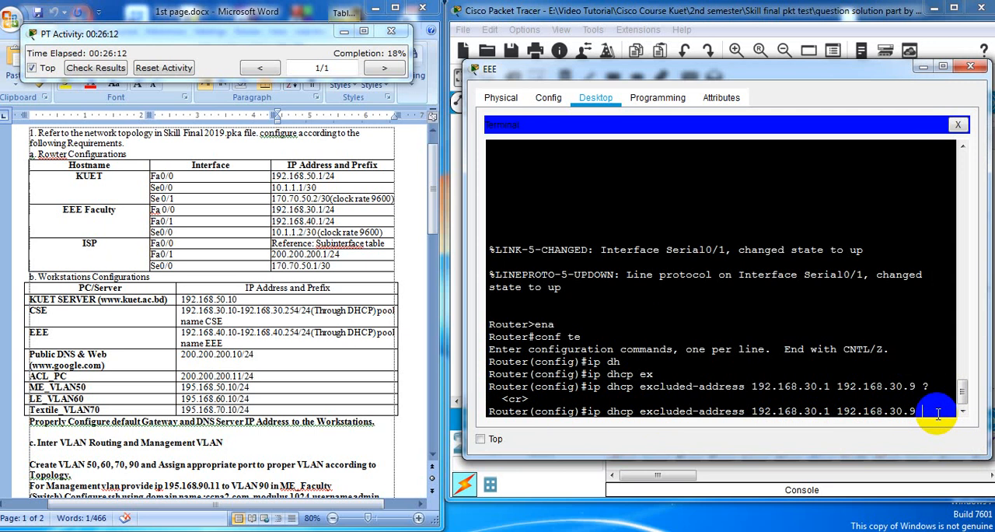
key("Return")
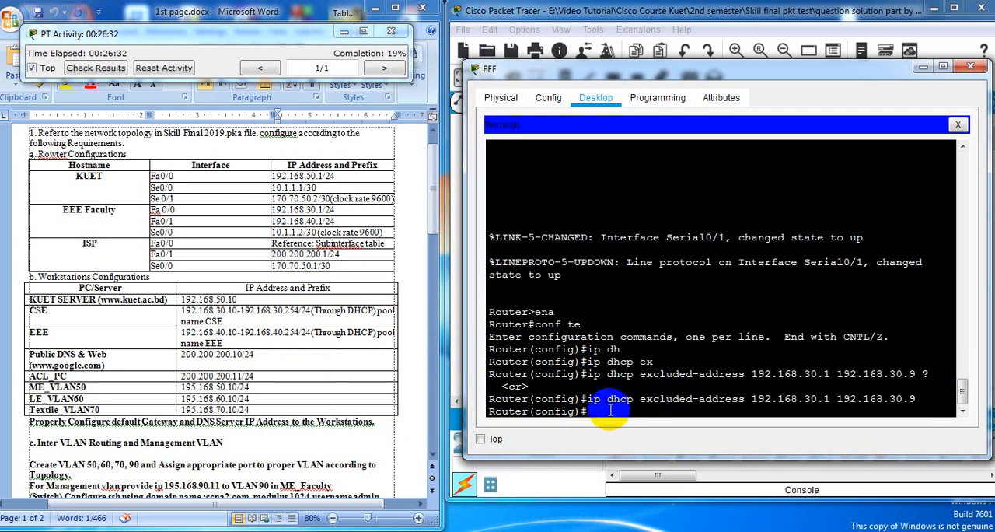
Create a DHCP pool named CSE on the router and enter its configuration mode
type("i")
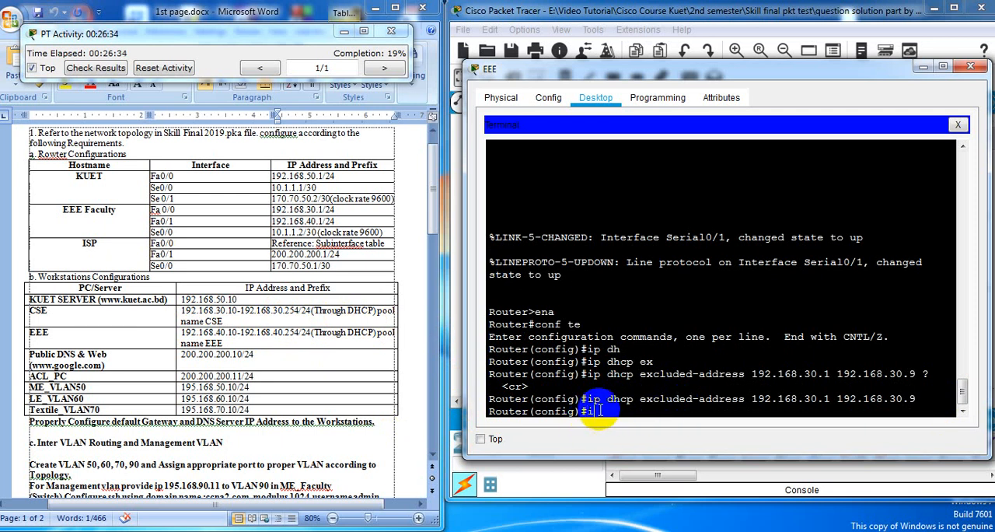
type("p dh")
key("Tab")
type("p")
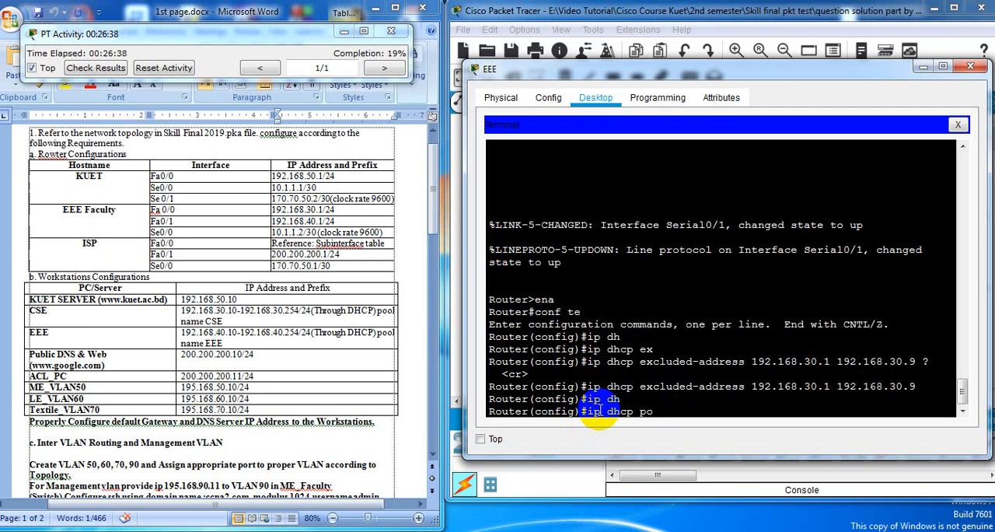
type("o")
key("Tab")
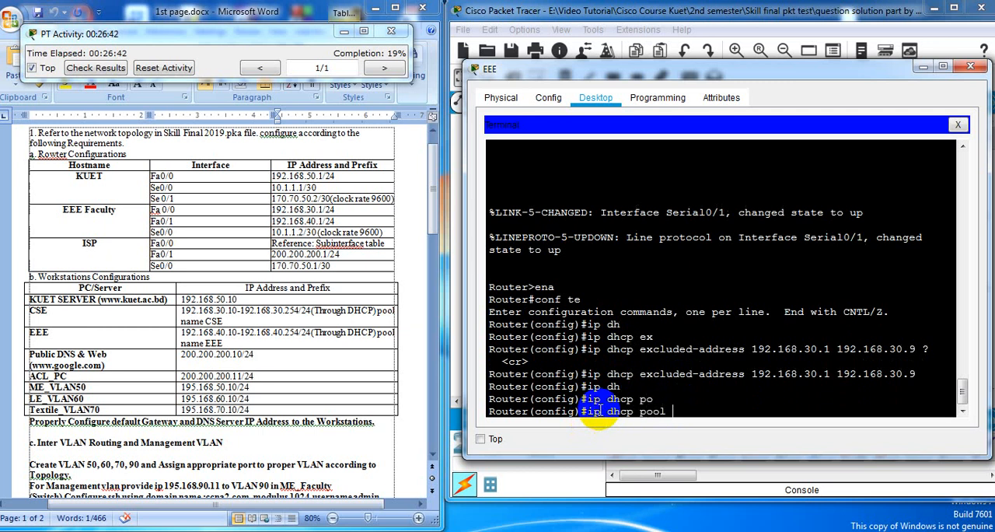
type("CSE")
key("Return")
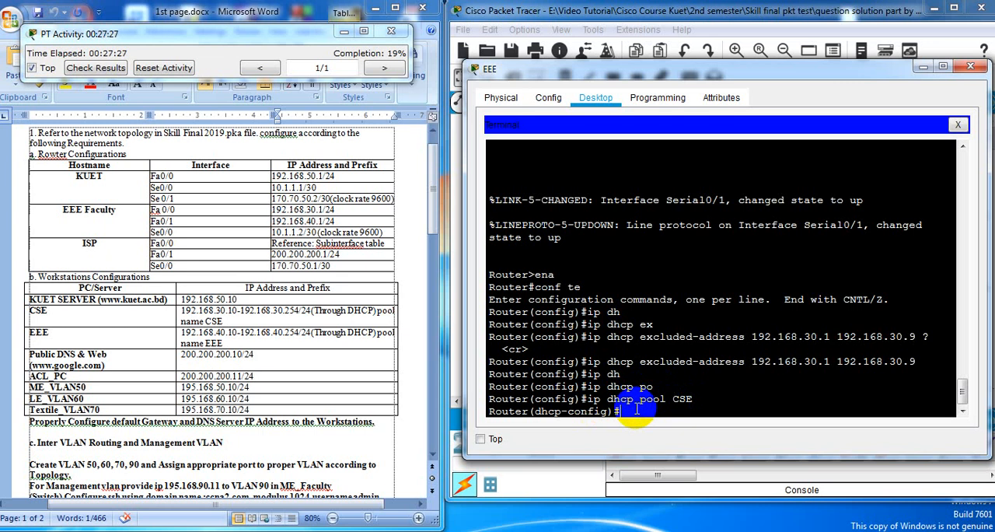
List the pool's configuration commands and set the CSE pool's network to 192.168.30.0 with mask 255.255.255.0
type("?")
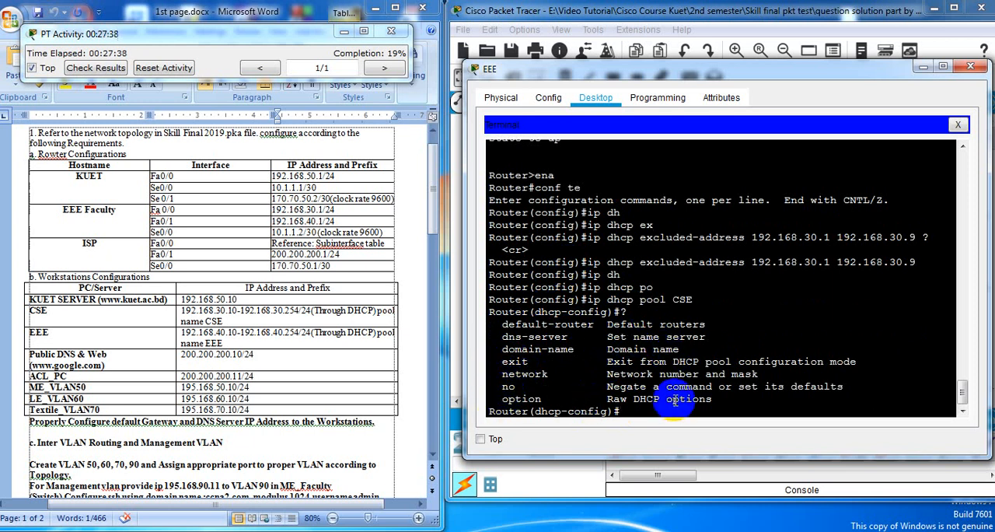
type("ne")
key("Tab")
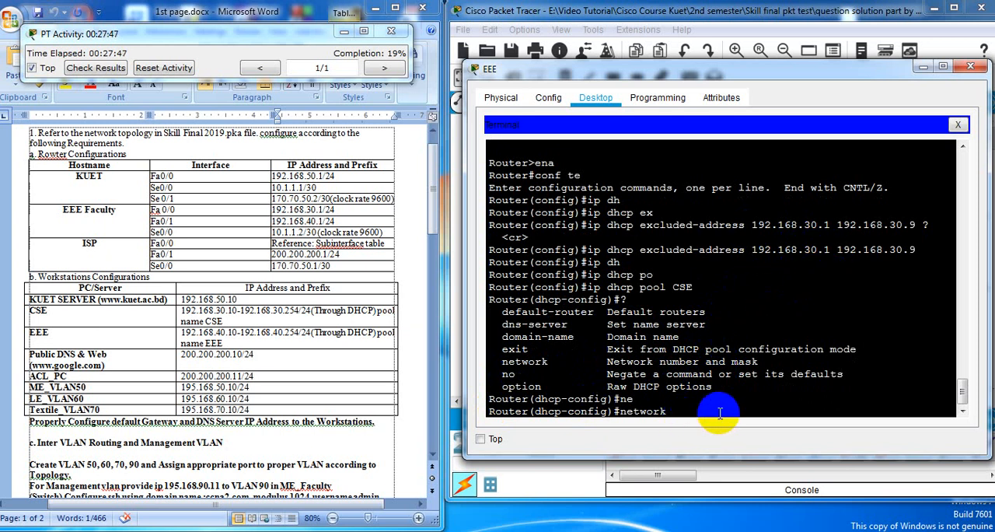
type("192.168.30.0")
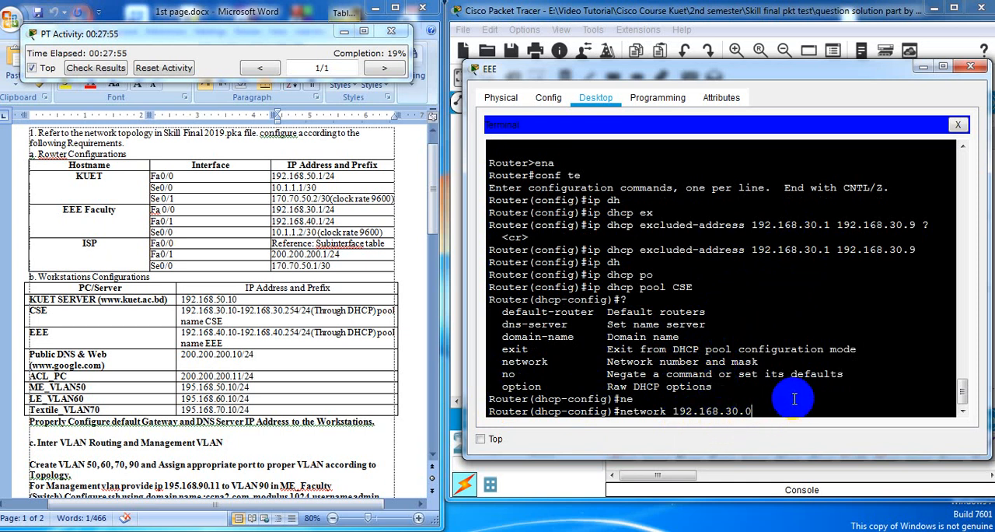
type("?")
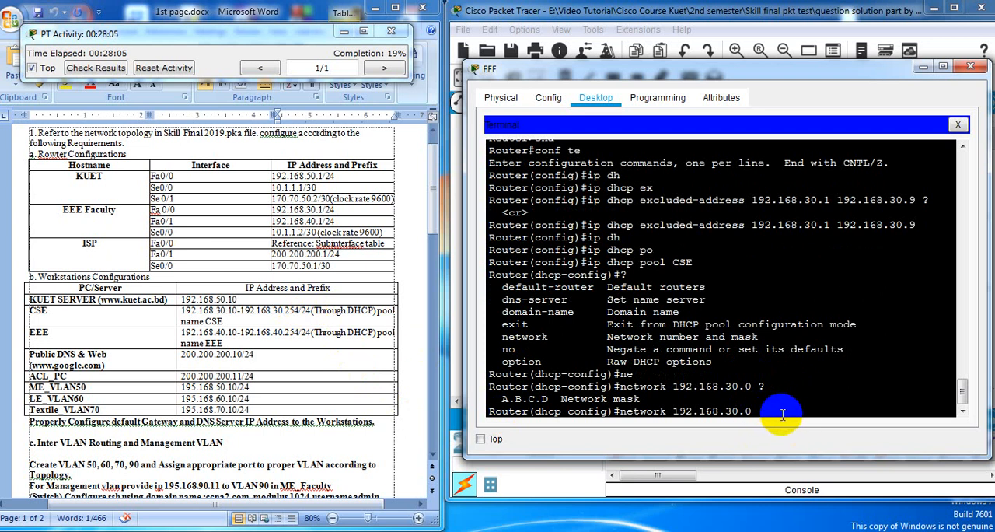
type("255.255.255.0")
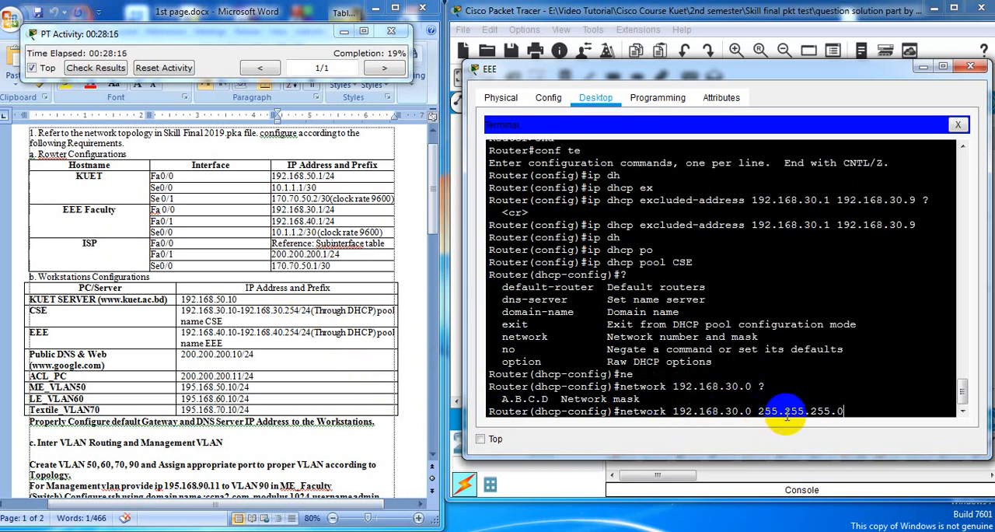
key("Return")
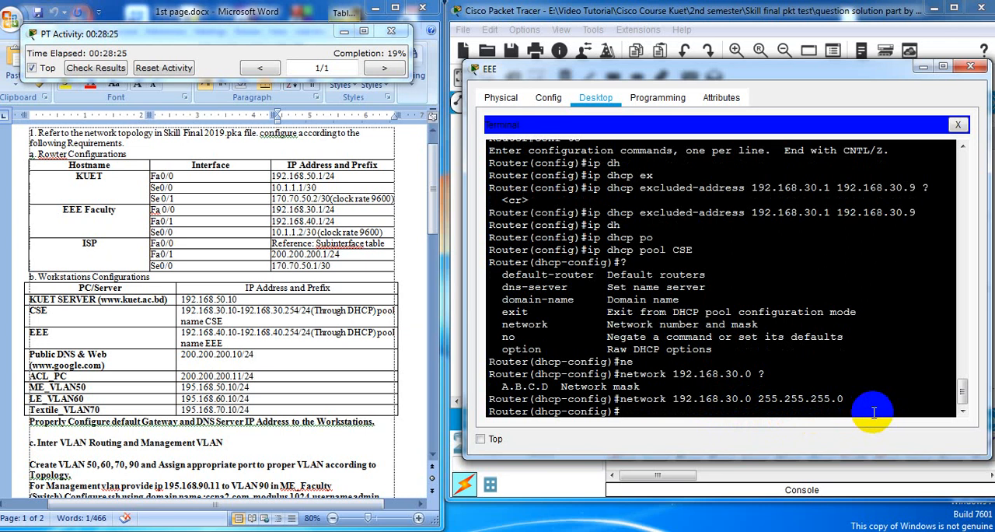
Set the CSE pool's default router to 192.168.30.1
type("de")
key("Tab")
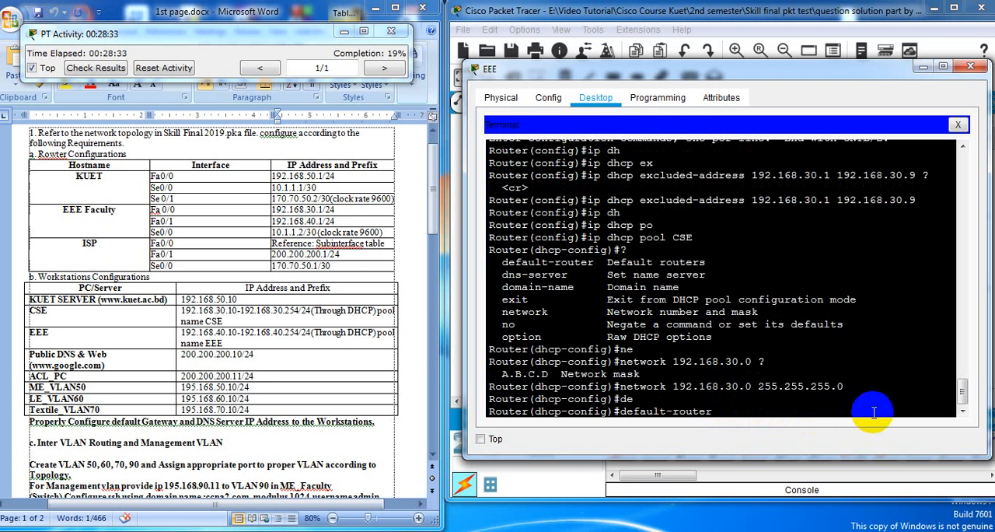
type("192.168.30.1")
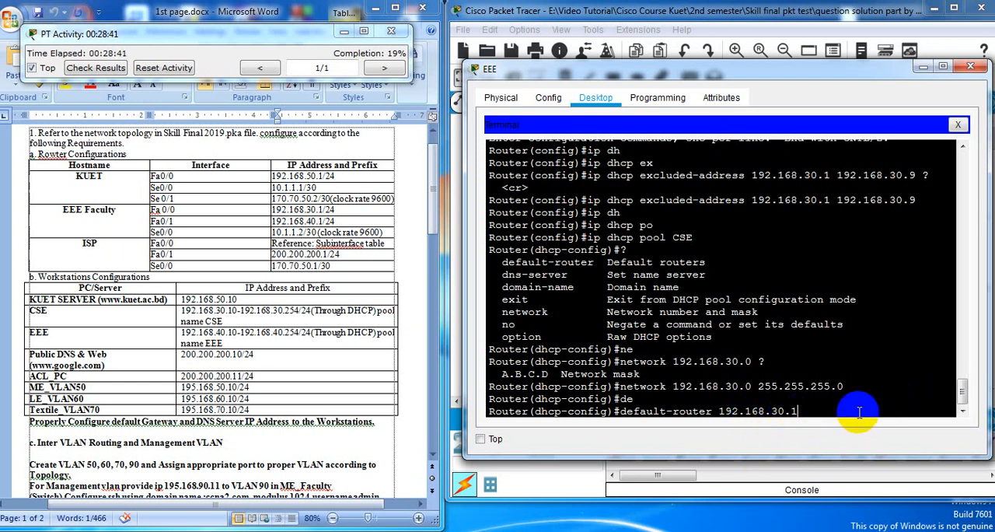
key("Return")
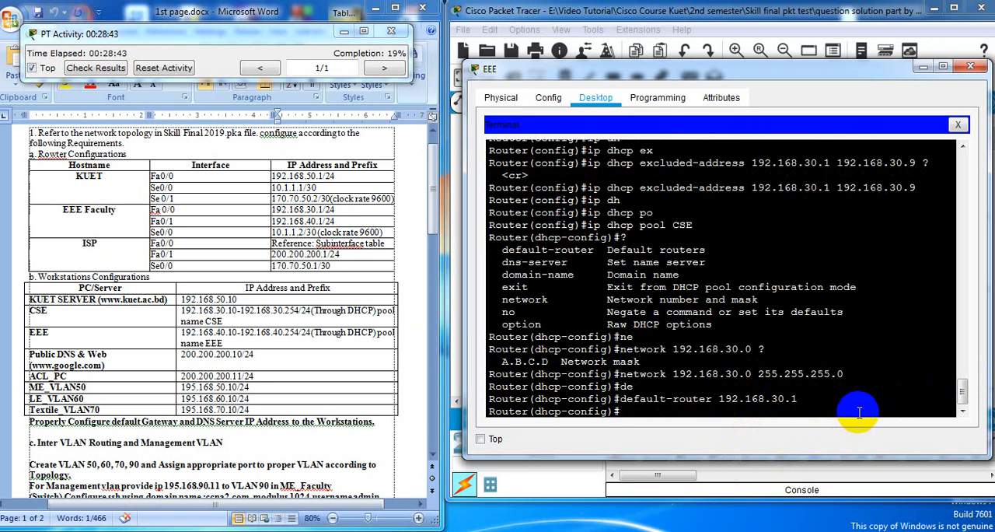
Set the CSE pool's DNS server to 192.168.50.10, the KUET SERVER address in the requirements
type("dns")
key("Tab")
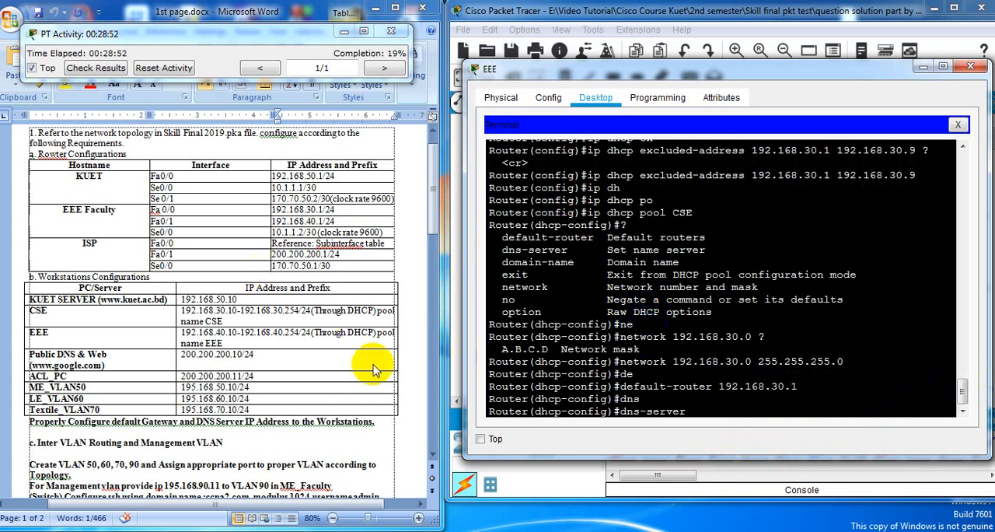
left_click_drag(640, 70, 624, 276)
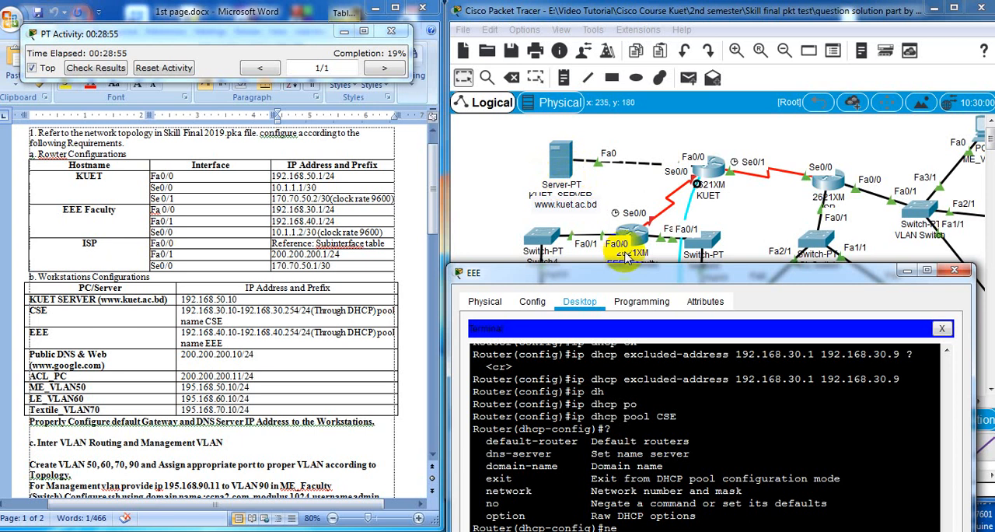
left_click_drag(628, 274, 645, 129)
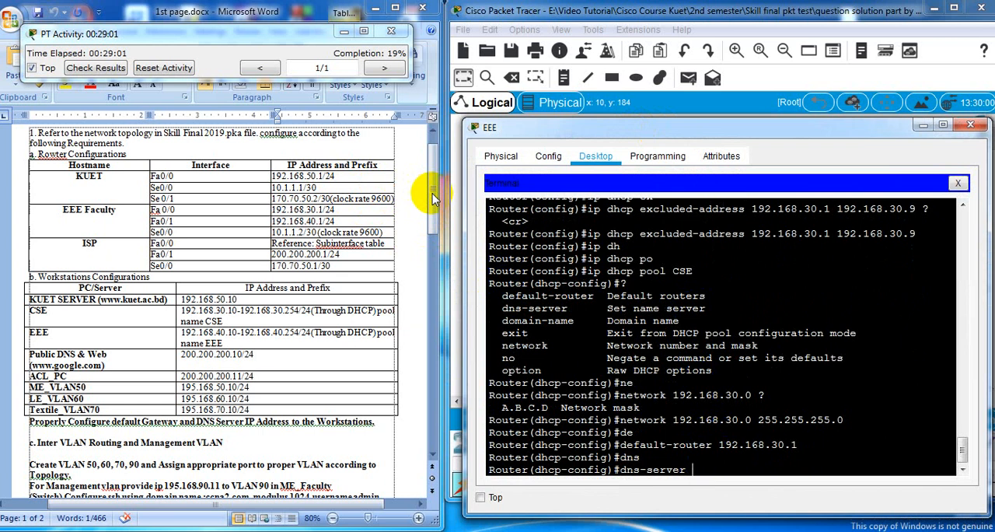
left_click_drag(434, 198, 438, 194)
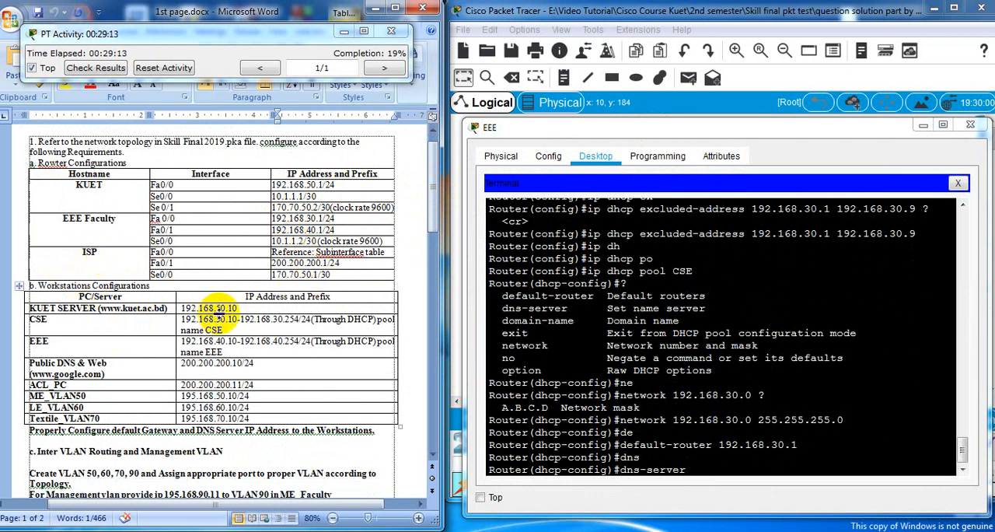
left_click(716, 468)
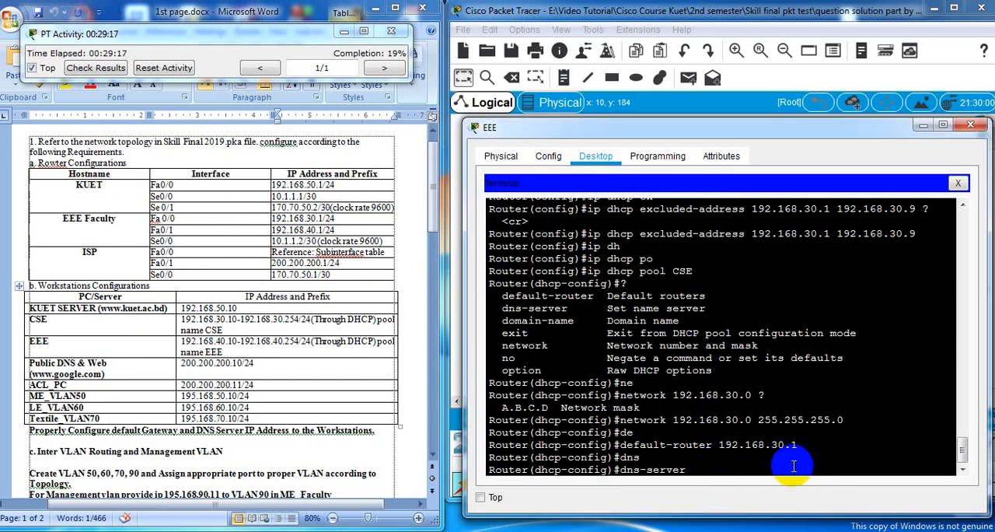
type("192.168.50.10")
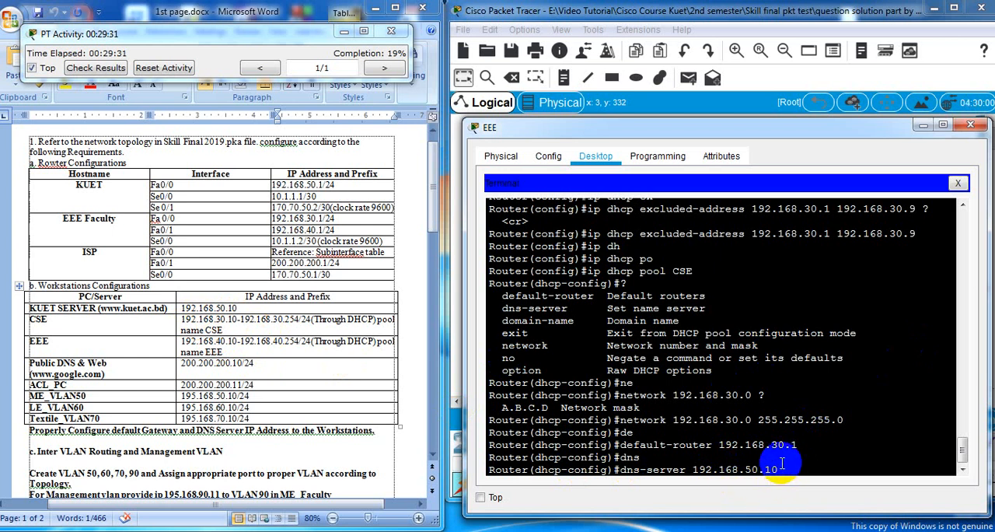
key("Return")
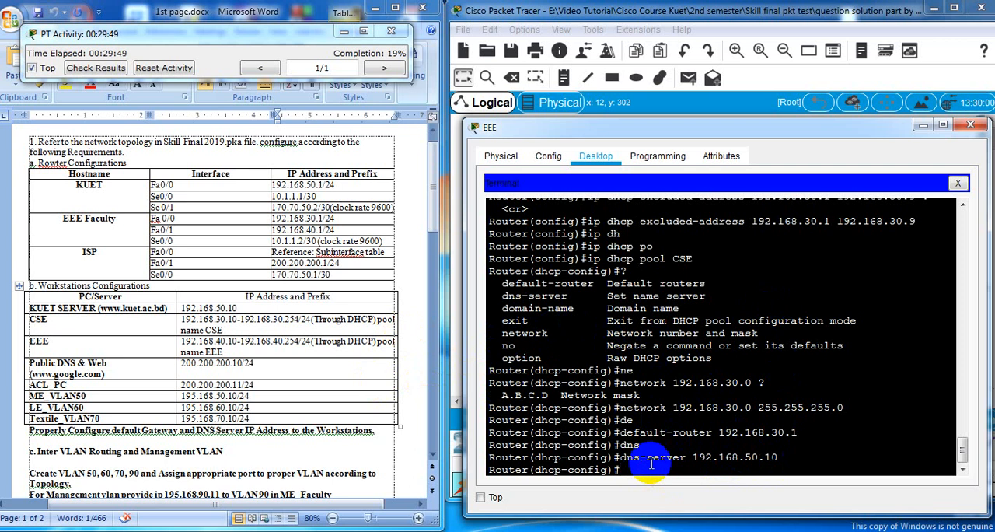
type("ip dh")
key("Tab")
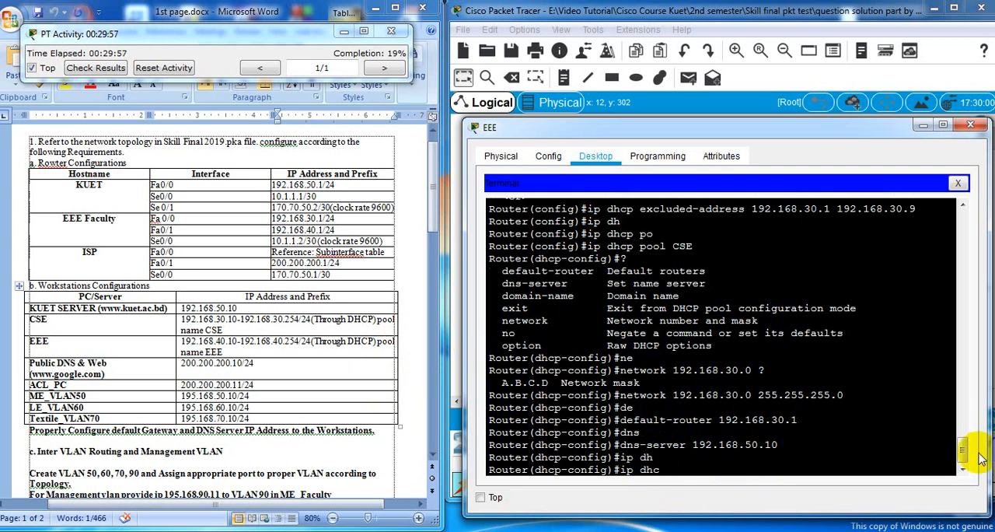
type("p ex")
key("Tab")
key("BackSpace")
key("BackSpace")
key("BackSpace")
key("BackSpace")
key("BackSpace")
key("BackSpace")
key("BackSpace")
key("BackSpace")
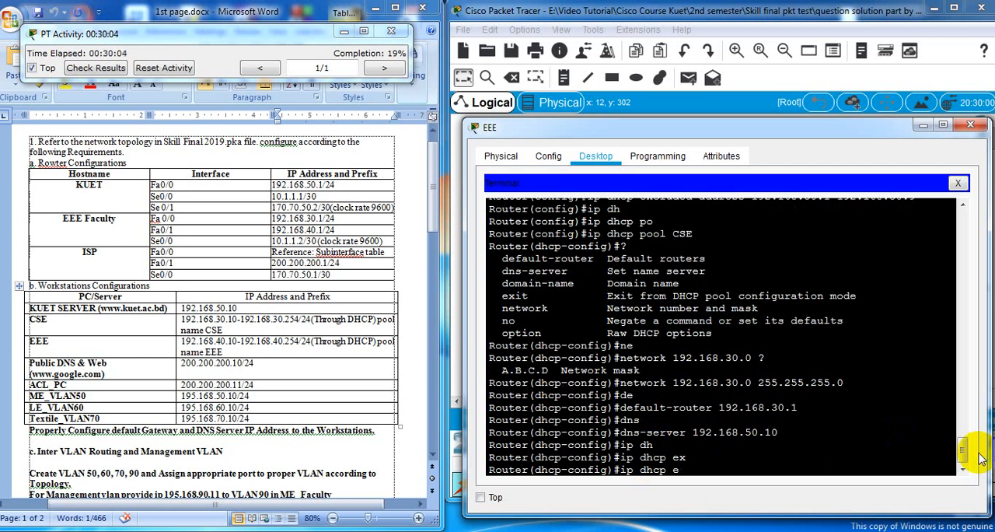
key("BackSpace")
key("BackSpace")
Return to global configuration mode and exclude the addresses 192.168.40.1 to 192.168.40.9 from DHCP
type("exit")
key("Return")
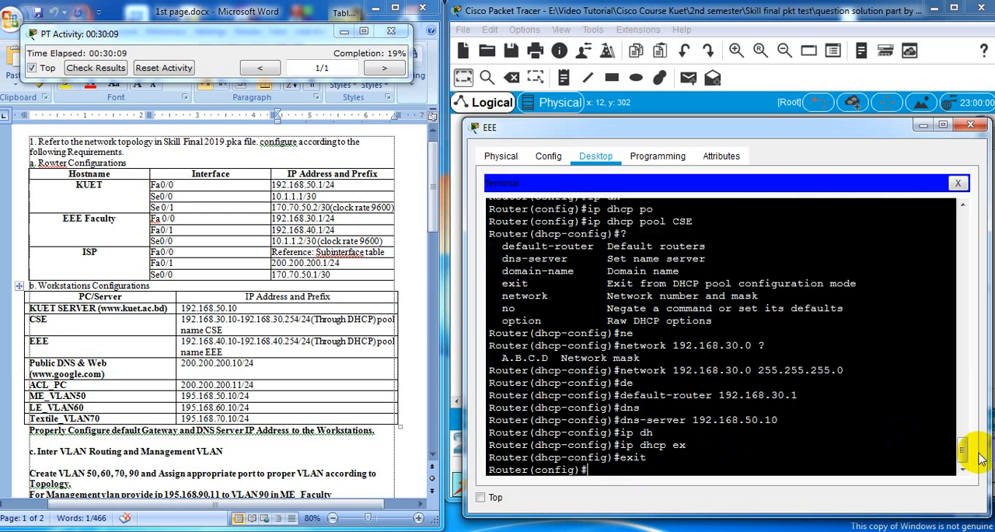
type("ip dh")
key("Tab")
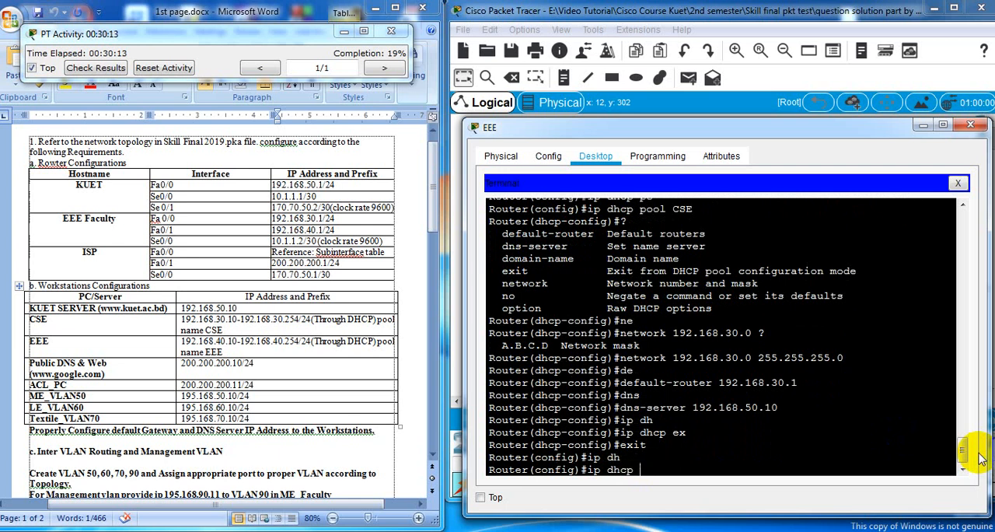
type("ex")
key("Tab")
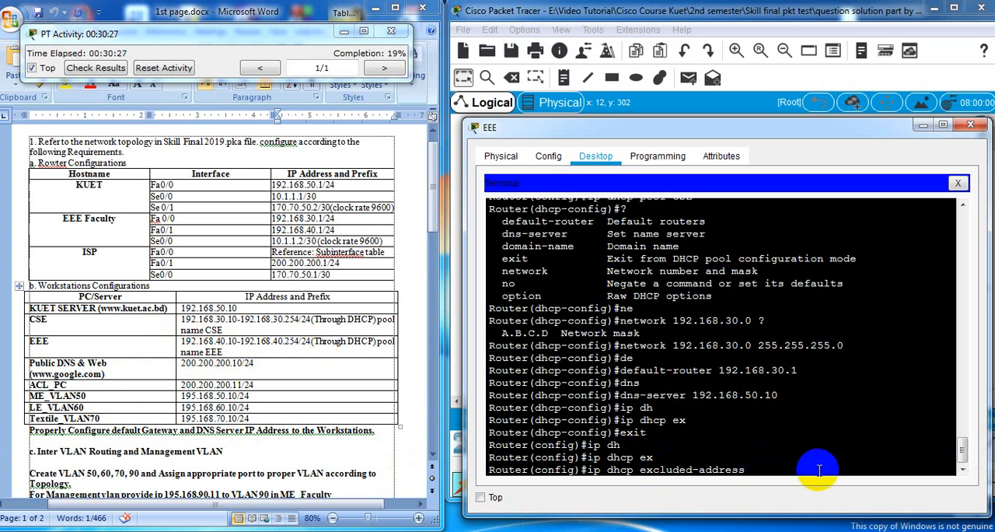
type("192.168.40.1")
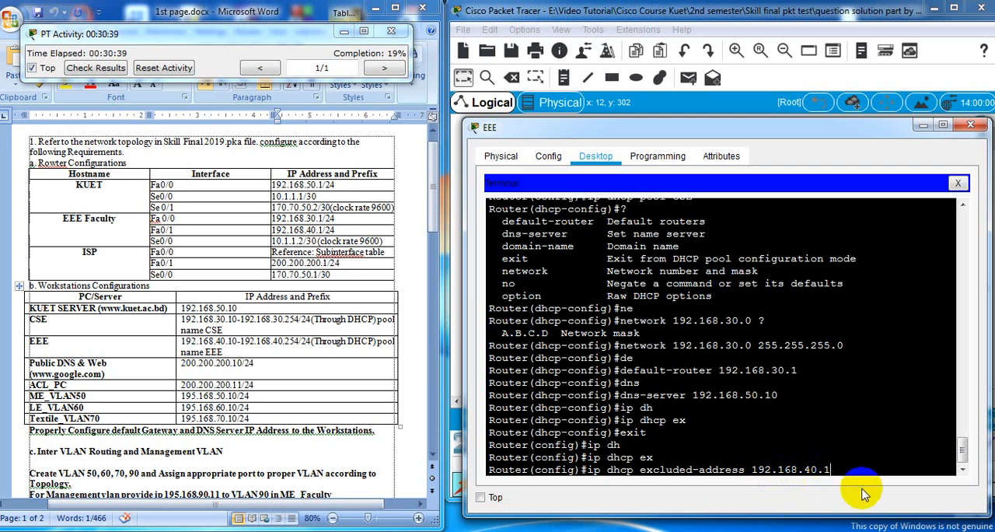
type("192.")
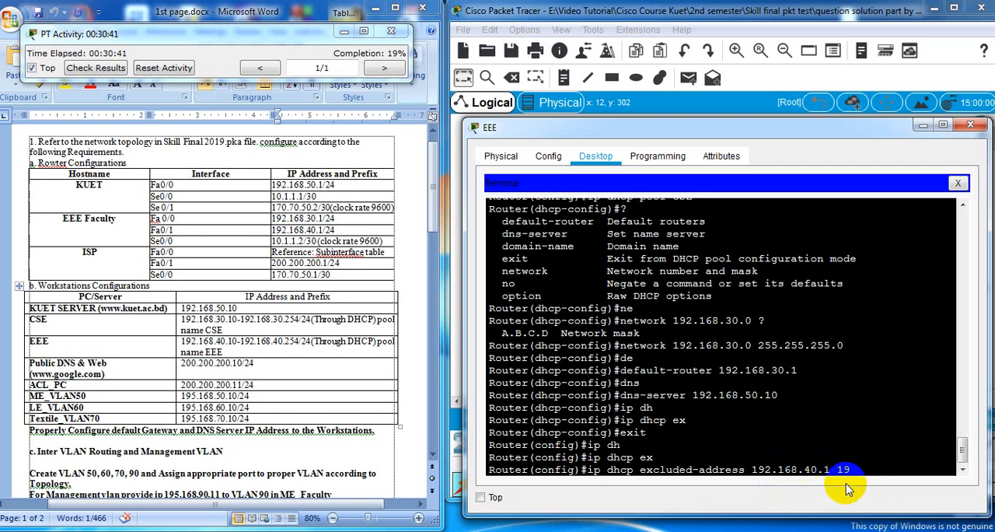
type("168.40.9")
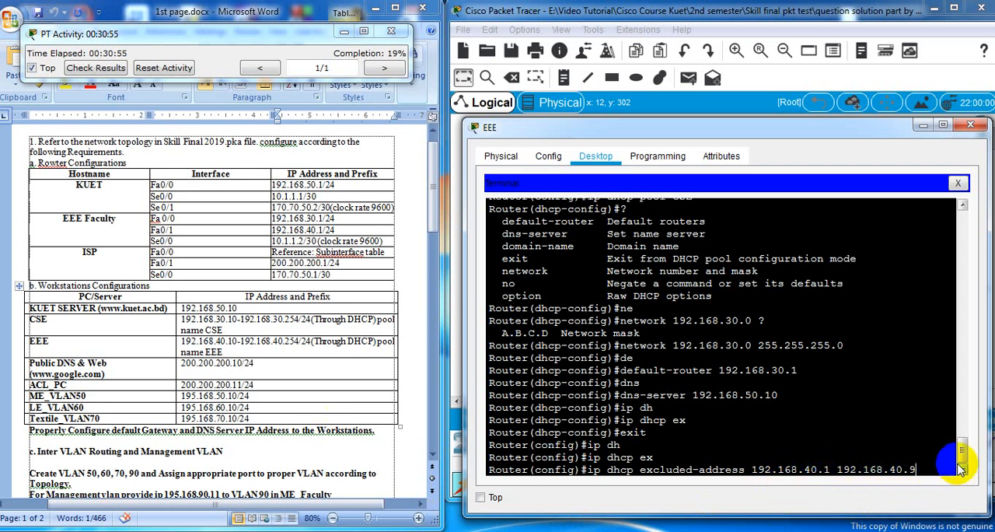
type("?")
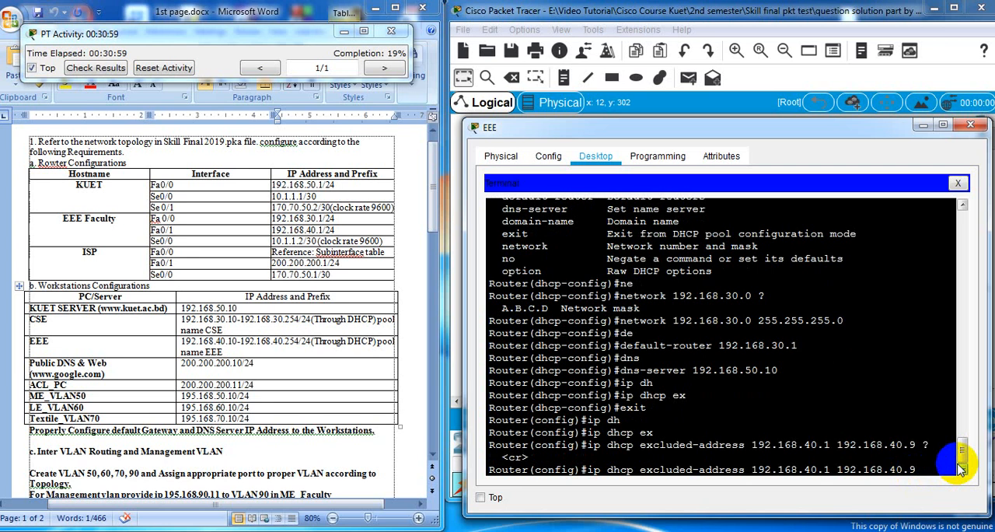
key("Return")
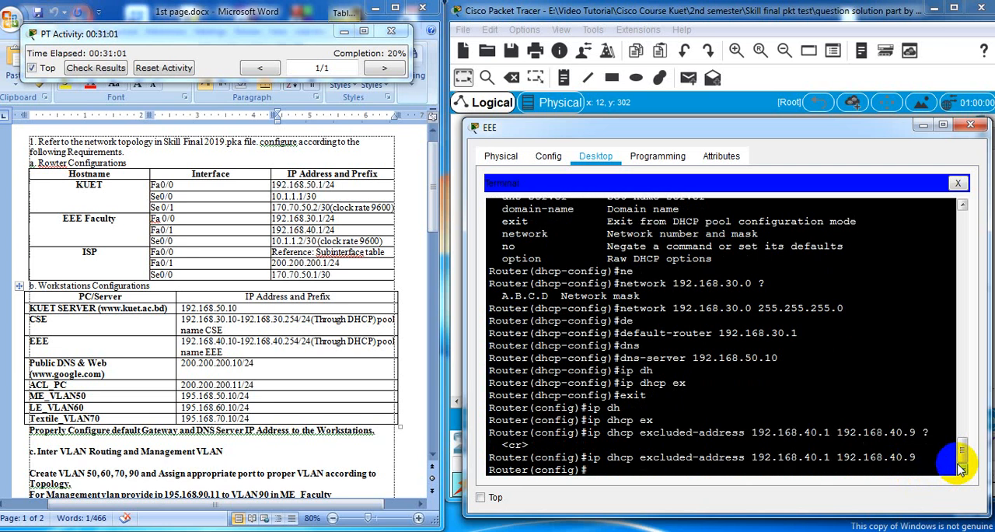
Create a DHCP pool named EEE on the router and enter its configuration mode
type("ip dh")
key("Tab")
type("po")
key("Tab")
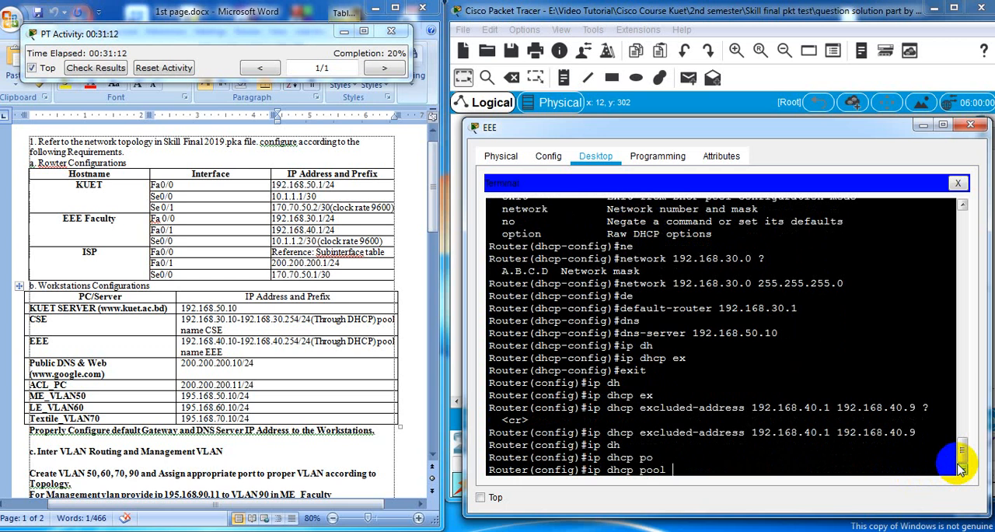
type("EEE")
key("Return")
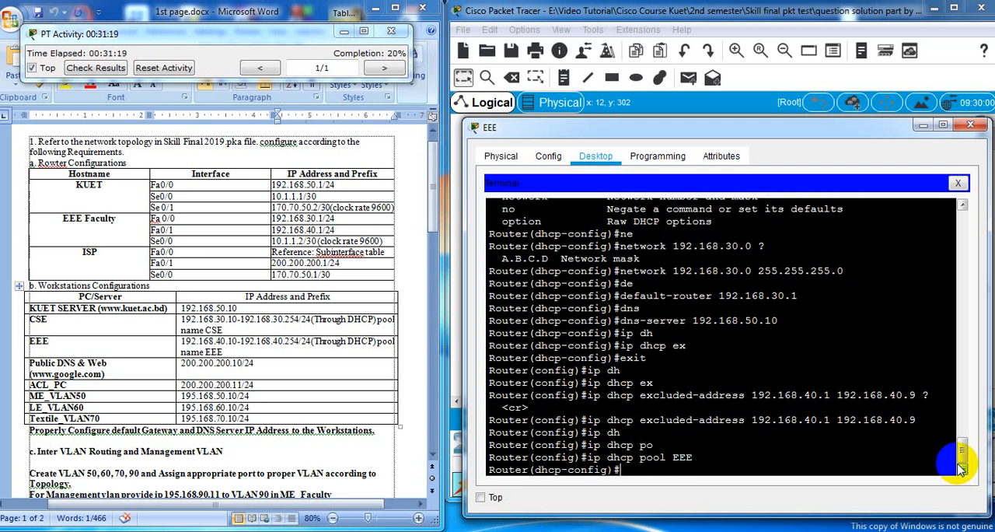
Set the EEE pool's network to 192.168.40.0 with mask 255.255.255.0
type("ne")
key("Tab")
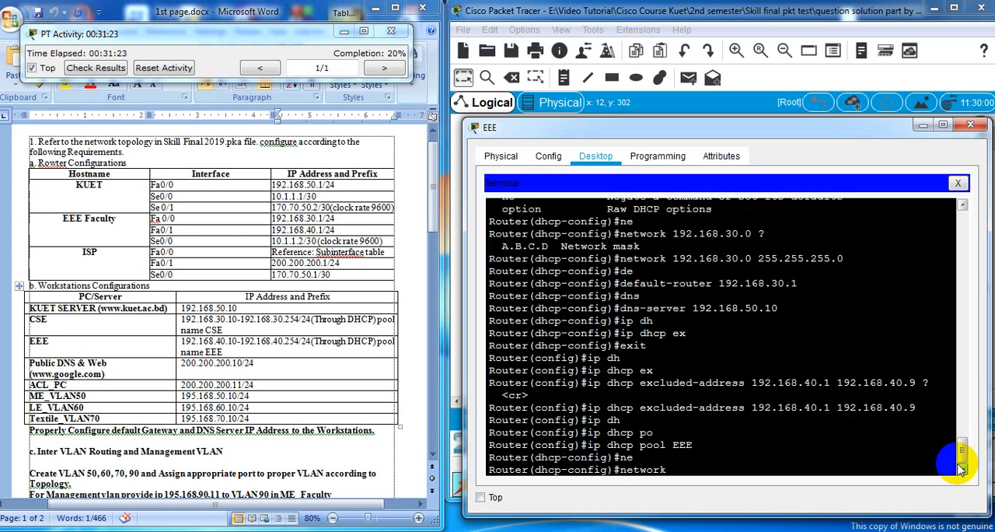
type("192.168.40.1")
key("BackSpace")
type(".0")
key("Return")
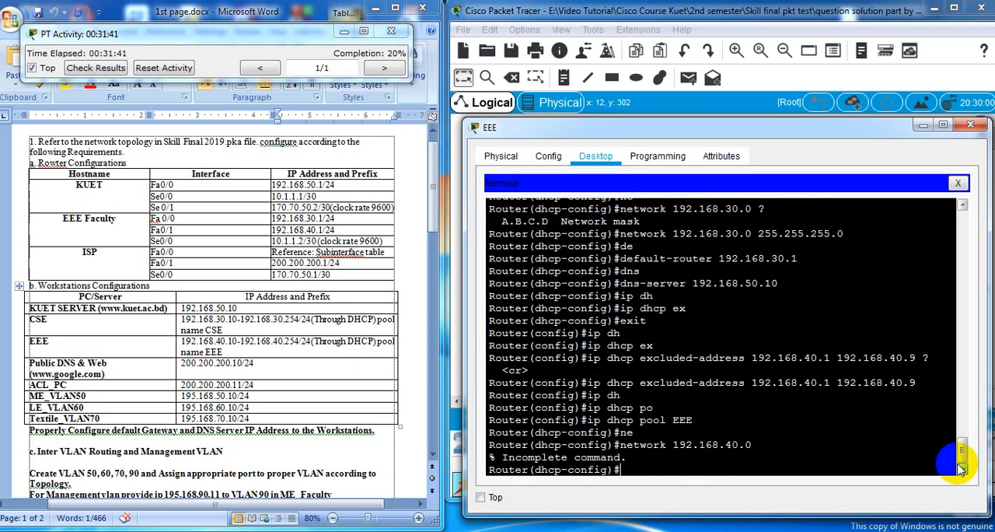
key("Up")
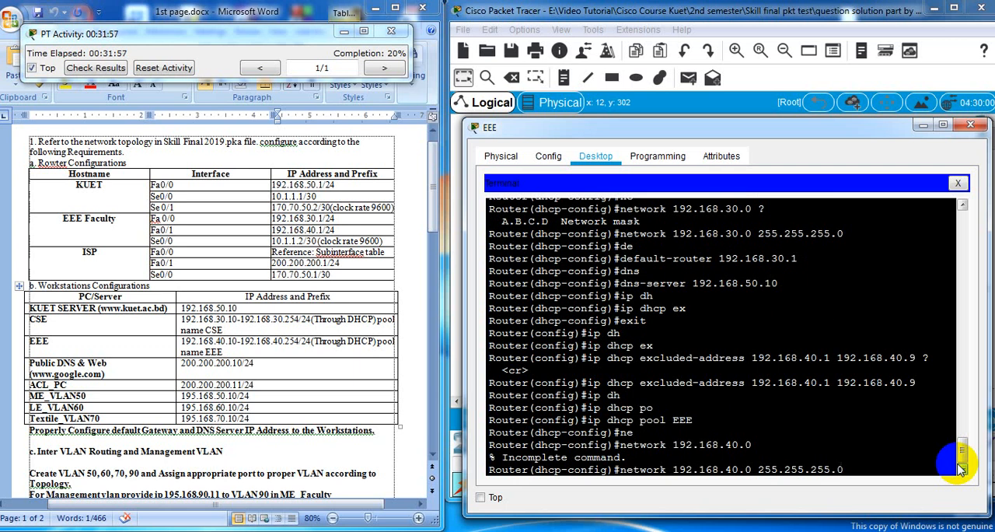
key("Return")
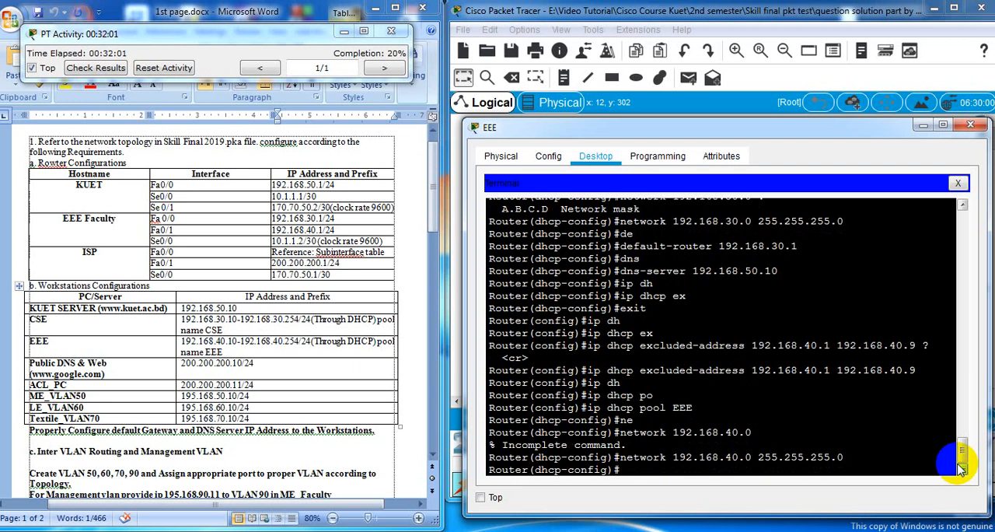
Set the EEE pool's default router to 192.168.40.1
type("de")
key("Tab")
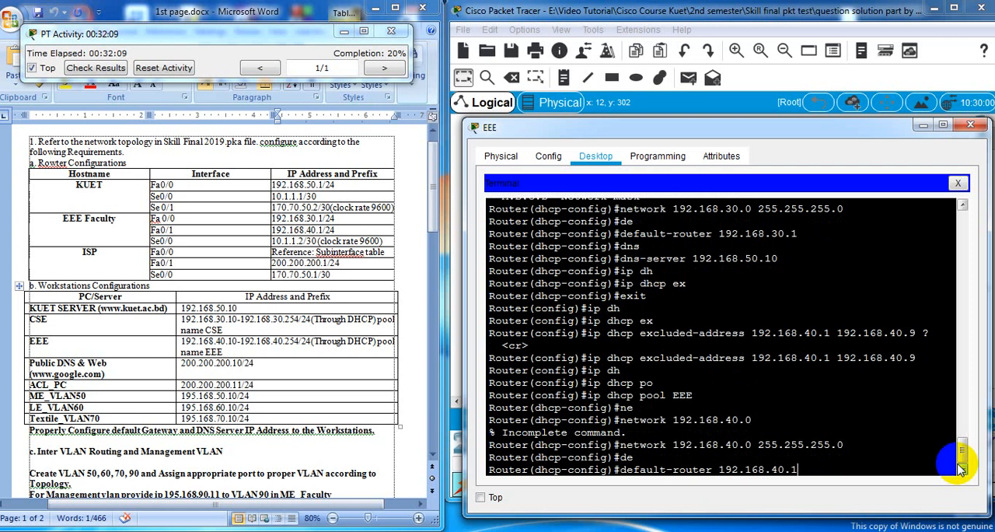
key("Return")
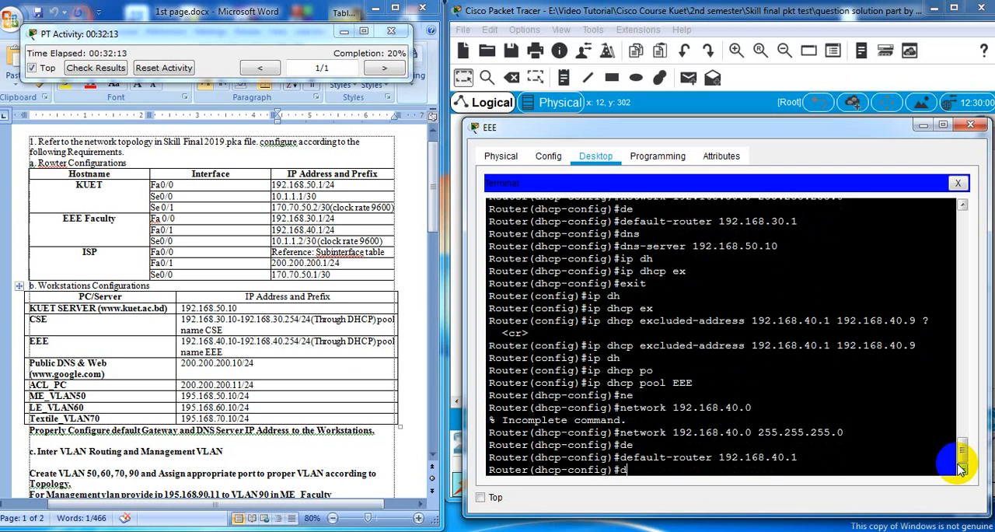
Set the EEE pool's DNS server to 192.168.50.10 and close the EEE PC's window
type("dns")
key("Tab")
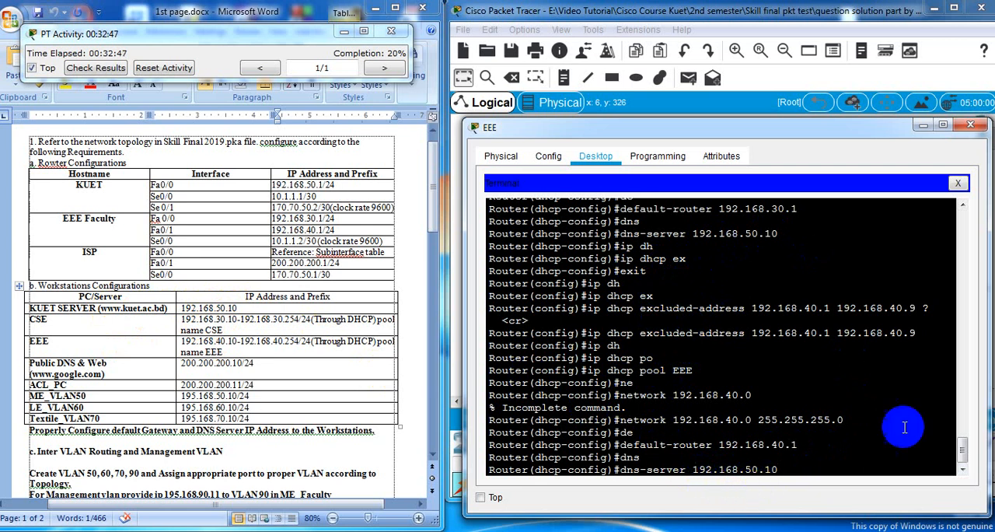
left_click(811, 457)
left_click(820, 464)
key("Return")
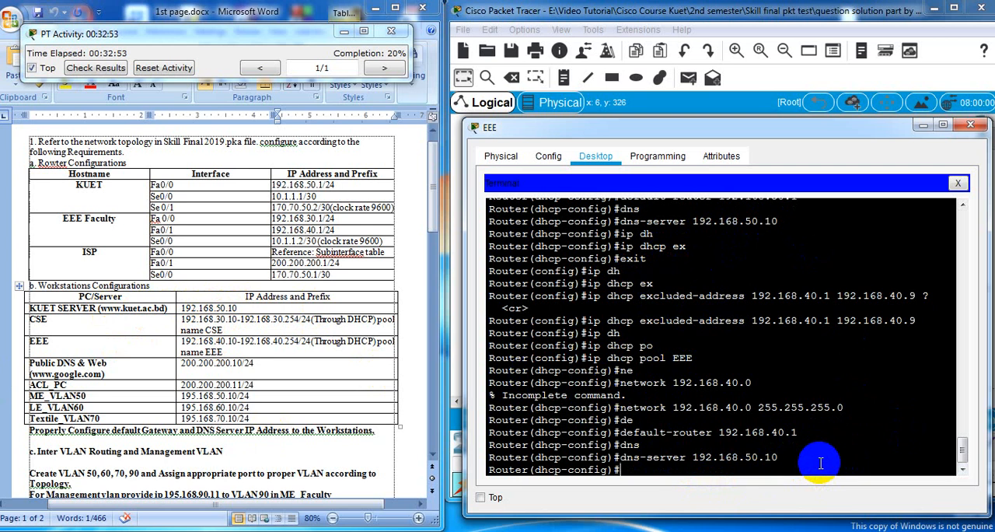
key("Return")
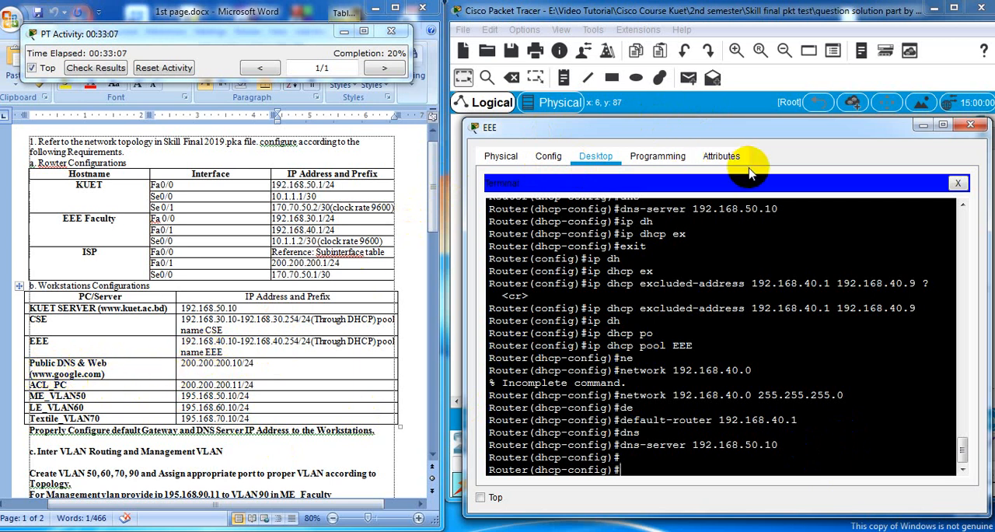
left_click(970, 126)
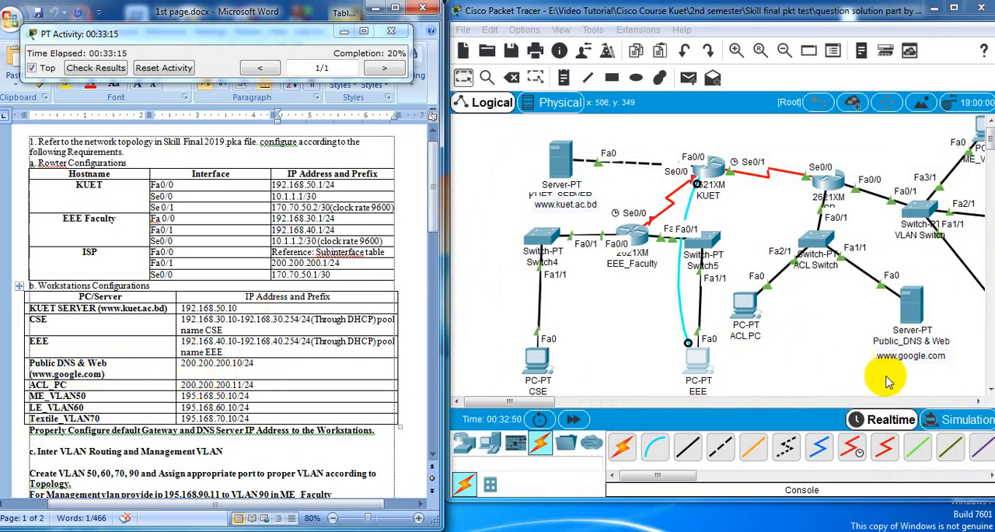
Give the Public_DNS & Web server the static IP address 200.200.200.10 with subnet mask 255.255.255.0
left_click(911, 309)
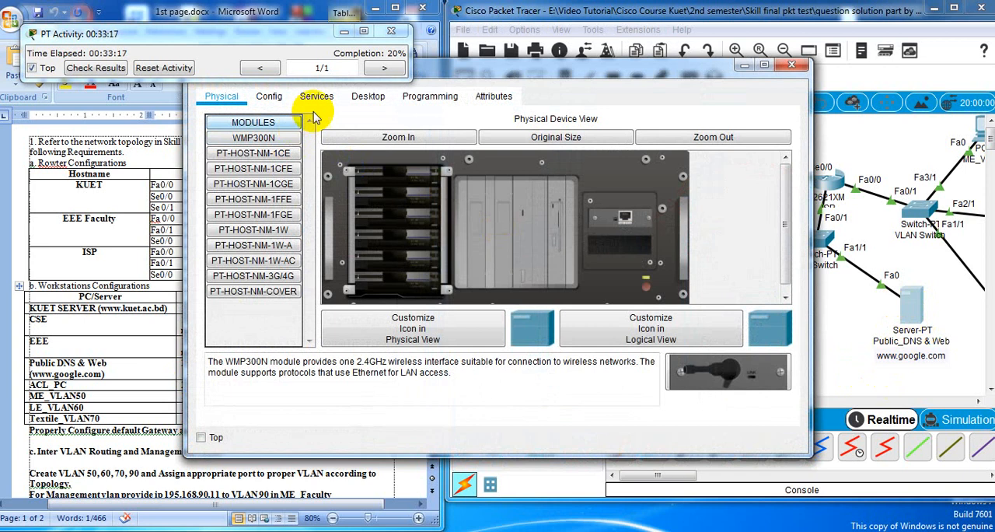
left_click(367, 96)
left_click(280, 151)
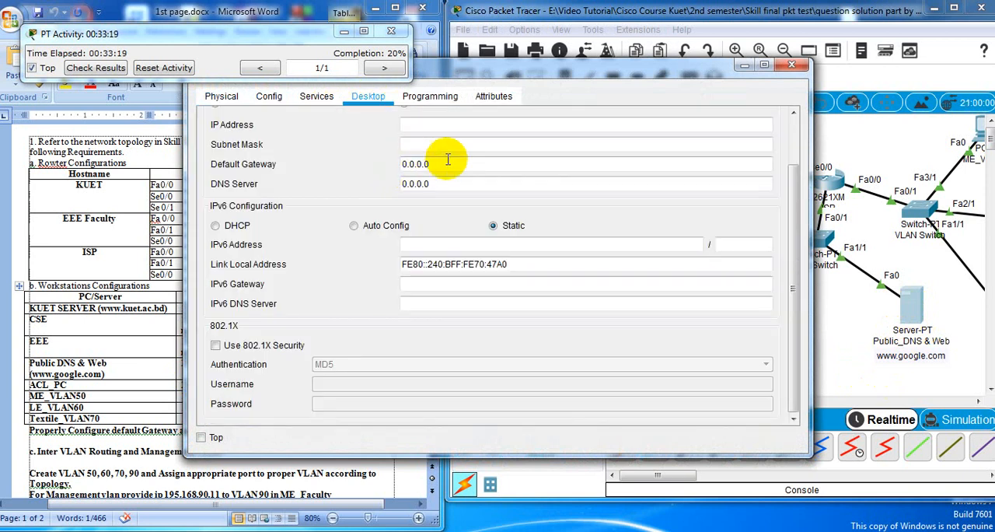
left_click(430, 127)
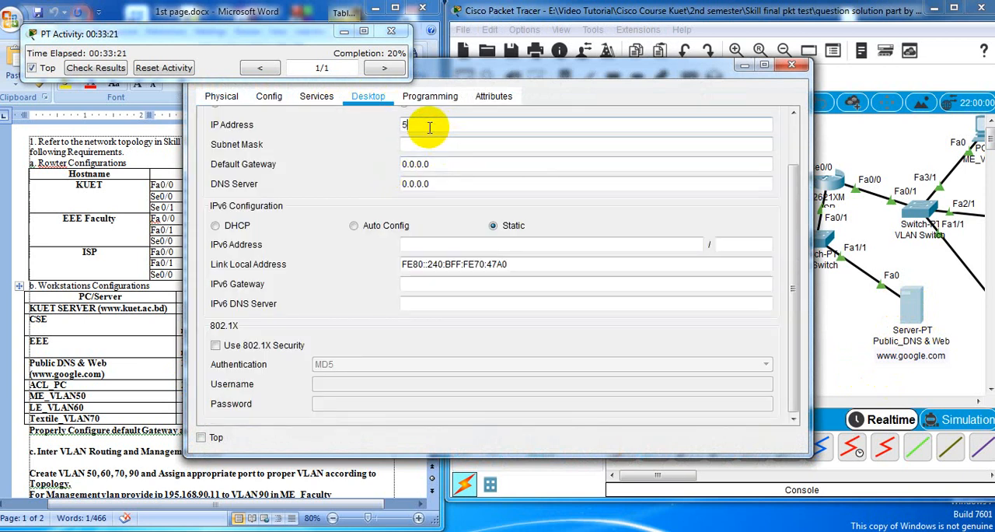
type("200.200.200.10")
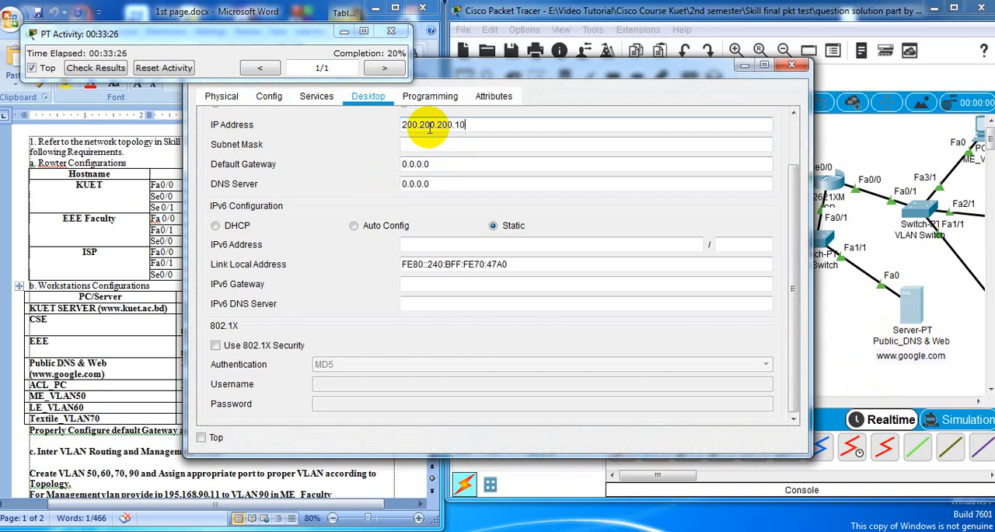
left_click(484, 143)
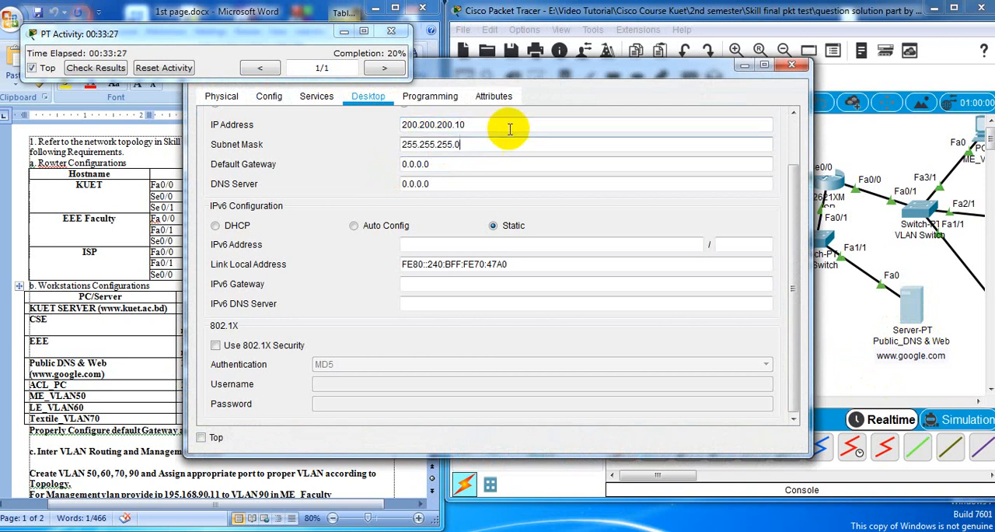
left_click_drag(485, 80, 659, 101)
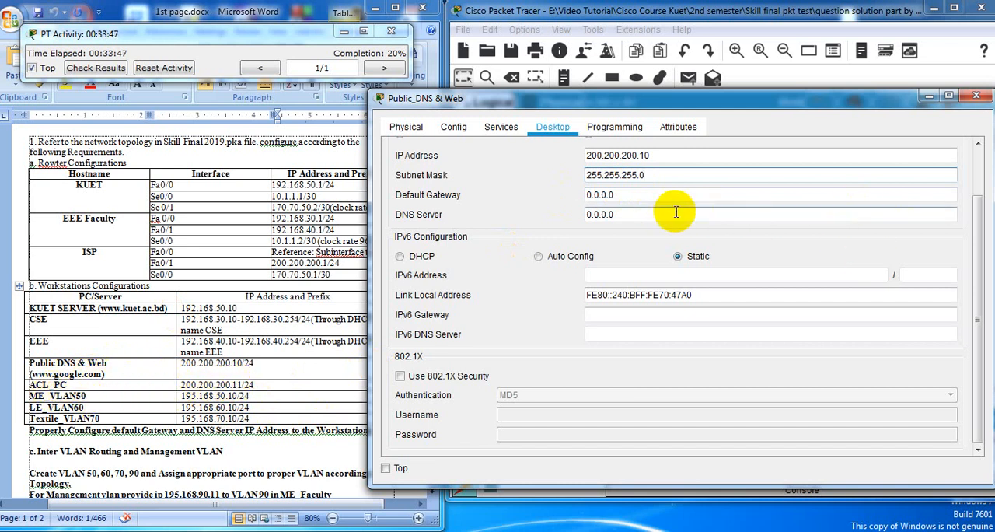
Set the Public_DNS & Web server's default gateway to 200.200.200.1, reusing its copied IP address
left_click(658, 196)
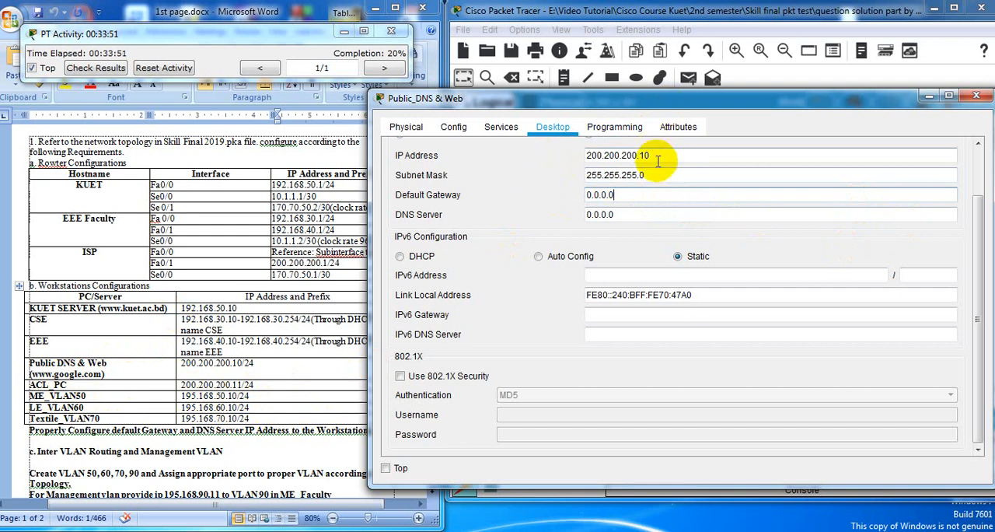
left_click_drag(658, 159, 544, 171)
right_click(636, 159)
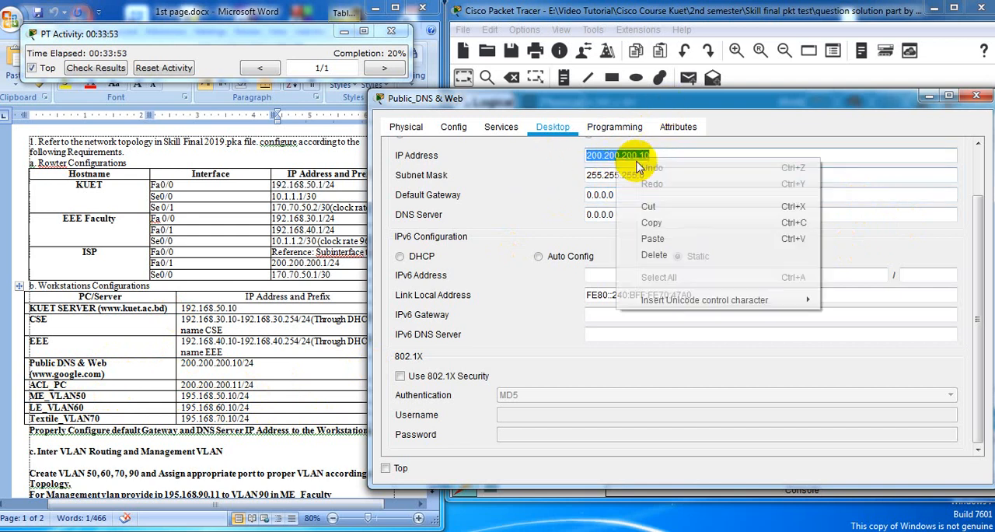
left_click(660, 224)
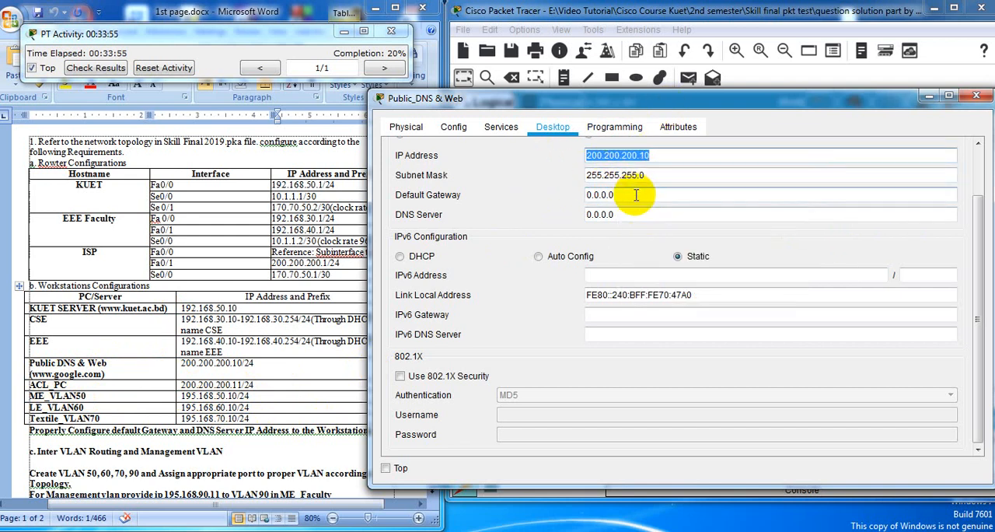
left_click_drag(638, 194, 570, 201)
right_click(607, 196)
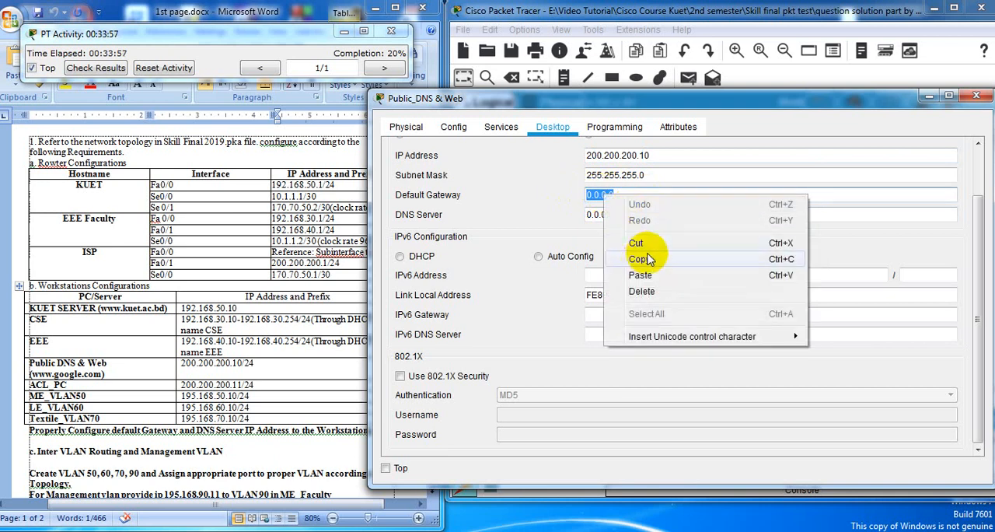
left_click(640, 275)
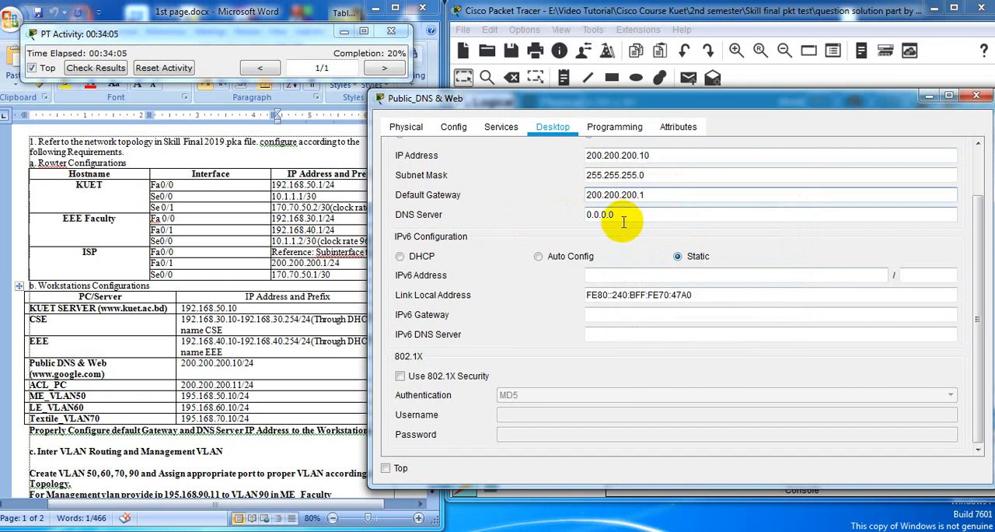
Set the Public_DNS & Web server's DNS server to its own address, 200.200.200.10, and close its window
left_click_drag(654, 155, 575, 156)
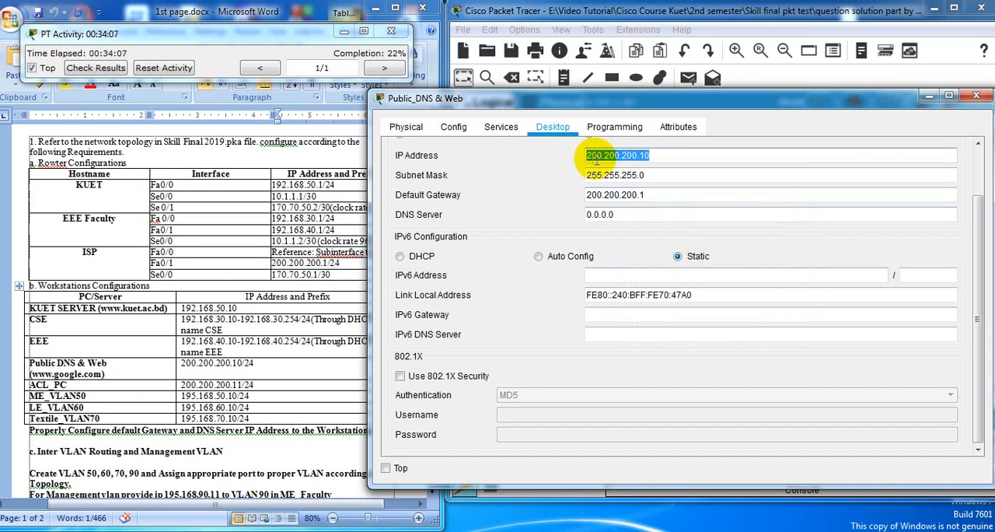
right_click(605, 157)
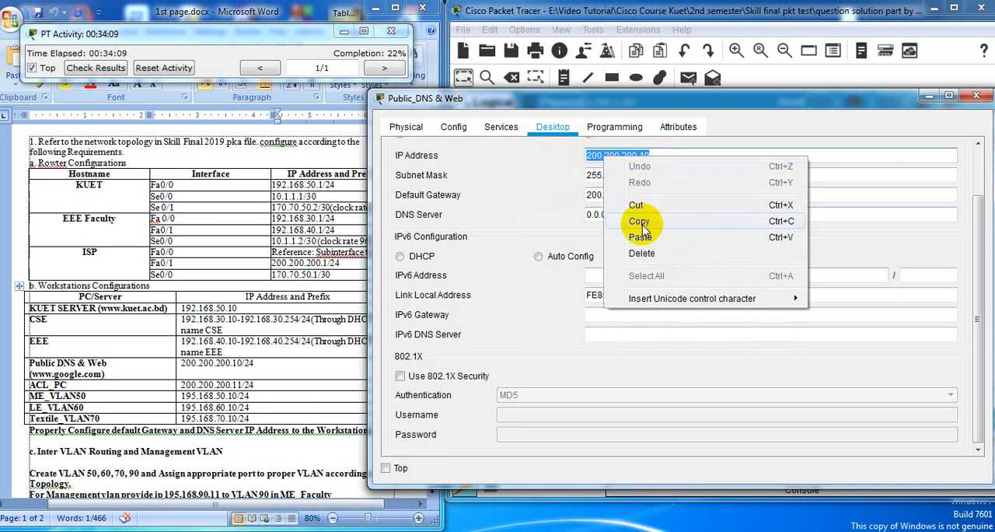
left_click(628, 218)
left_click(630, 215)
left_click_drag(629, 214, 580, 214)
right_click(603, 215)
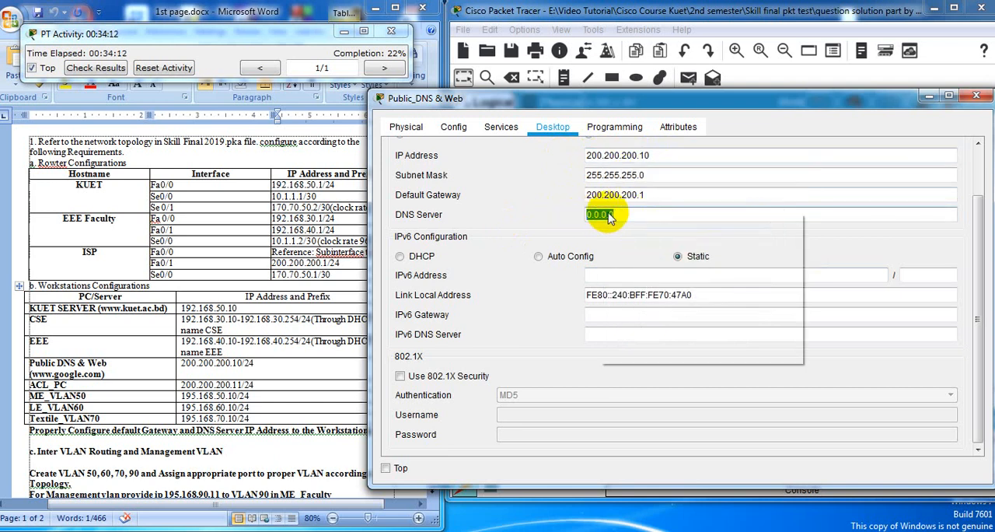
left_click(636, 293)
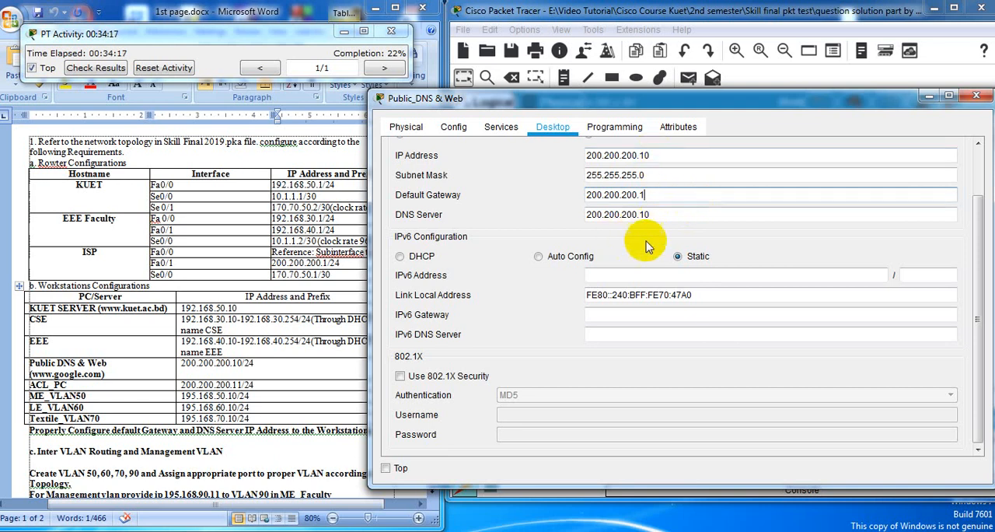
left_click_drag(739, 104, 654, 157)
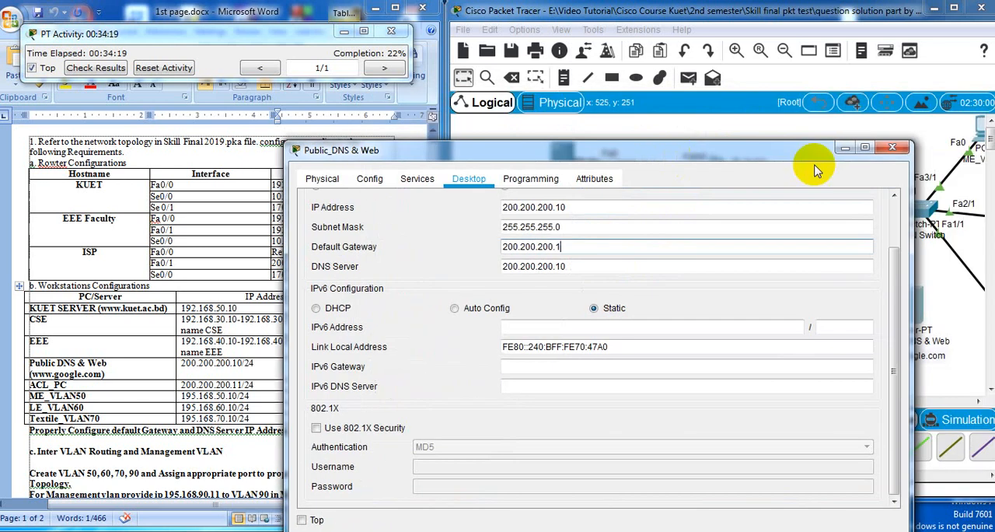
left_click(892, 148)
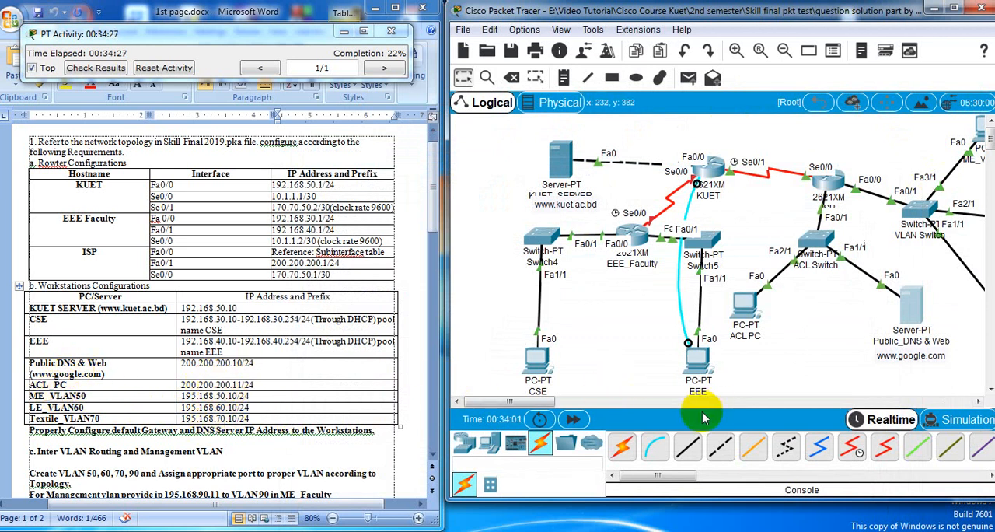
Give the ACL PC the static IP address 200.200.200.11 with subnet mask 255.255.255.0
left_click(745, 305)
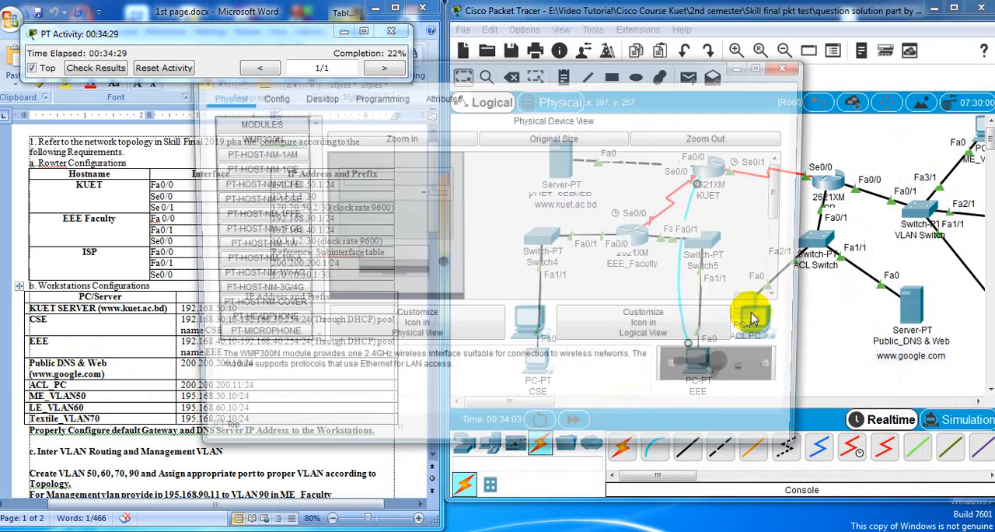
left_click(316, 96)
left_click(268, 148)
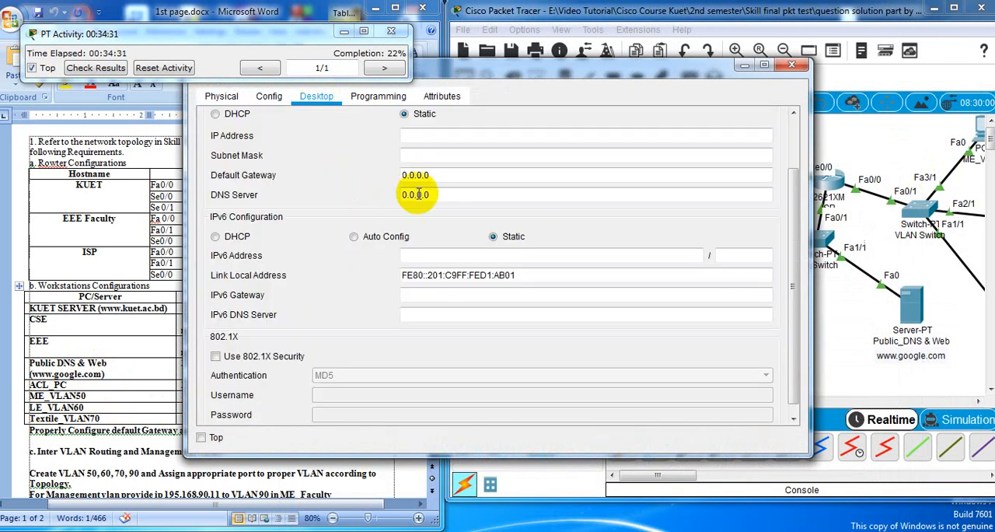
left_click(429, 135)
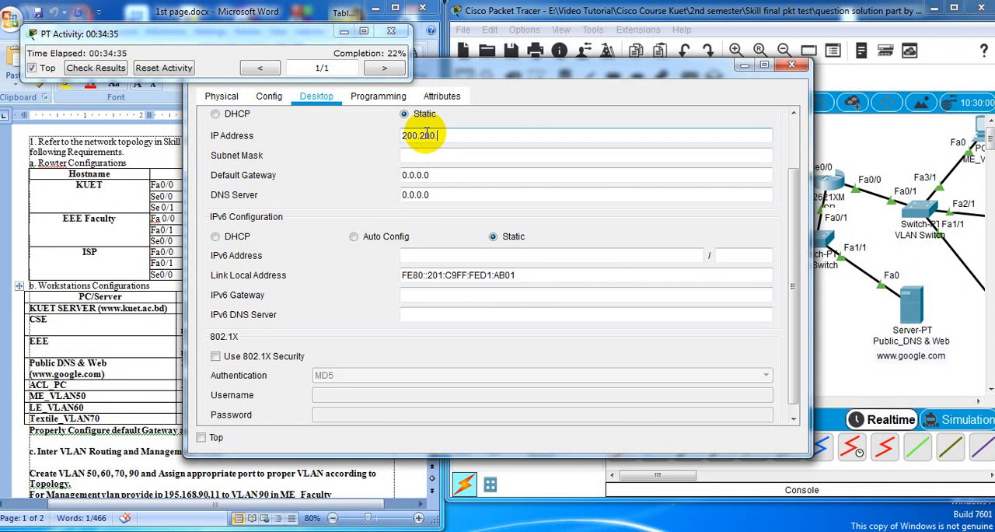
type("200.200.200.11")
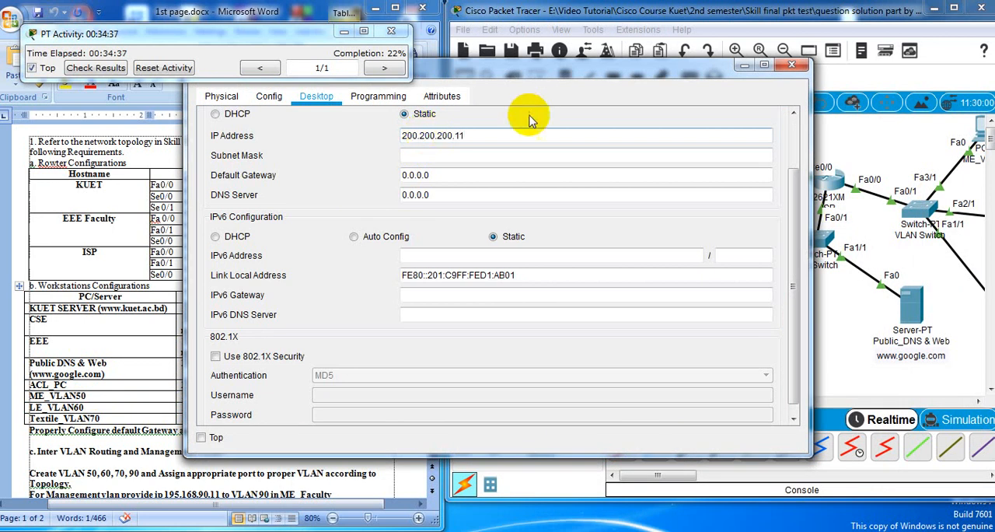
left_click(456, 154)
left_click_drag(469, 71, 664, 80)
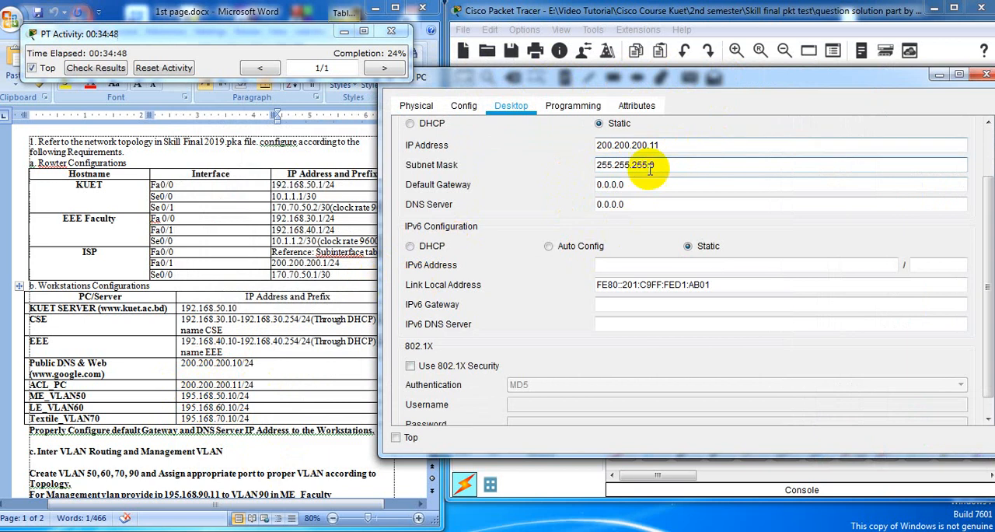
Set the ACL PC's default gateway to 200.200.200.1, reusing its copied IP address
left_click_drag(677, 144, 603, 145)
right_click(627, 146)
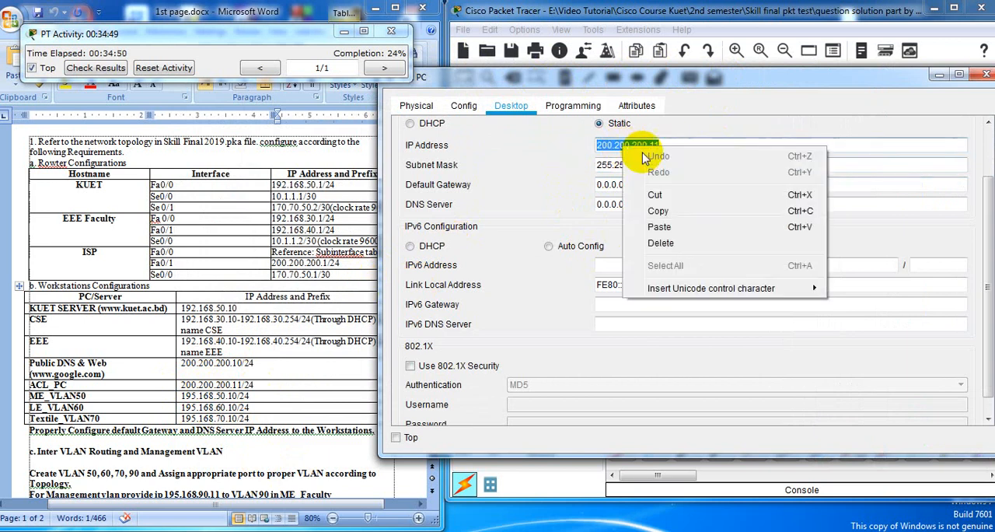
left_click(663, 209)
left_click_drag(643, 191, 575, 189)
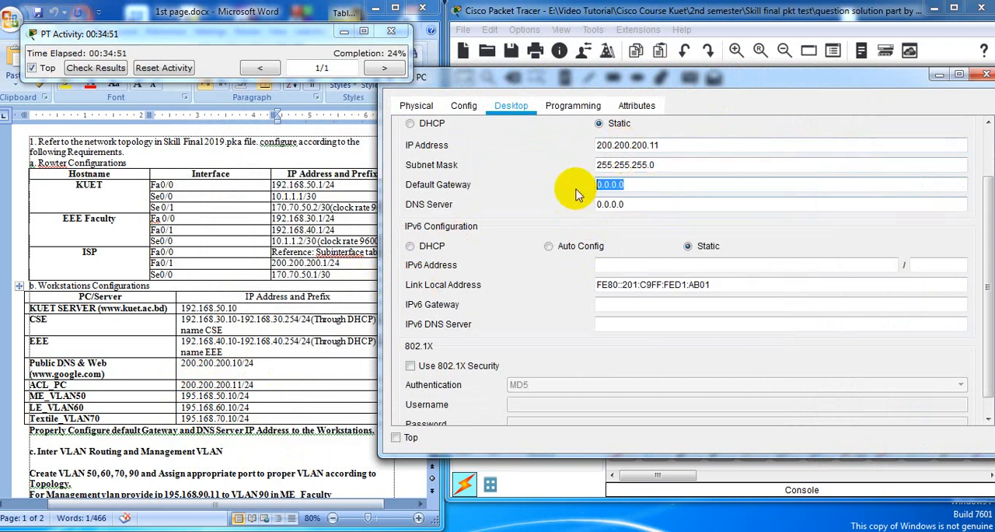
right_click(614, 185)
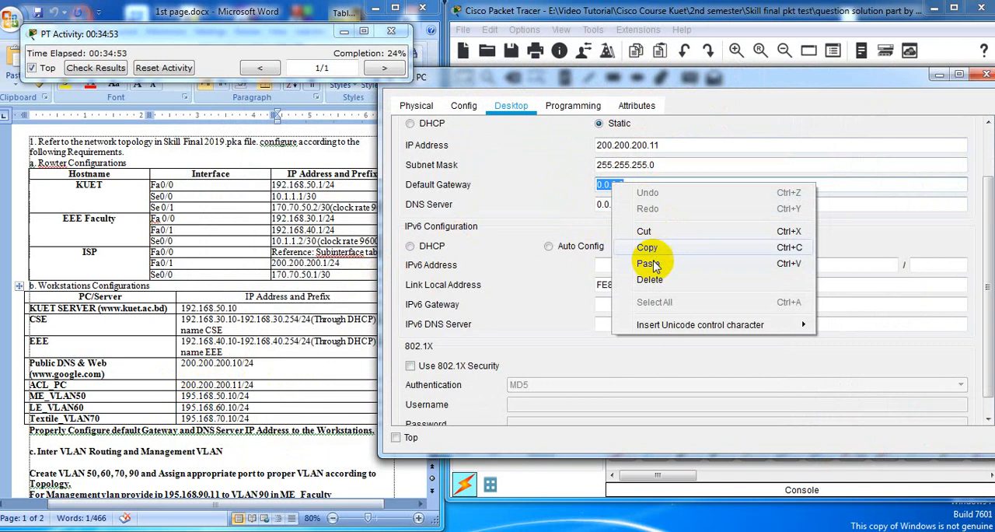
left_click(650, 263)
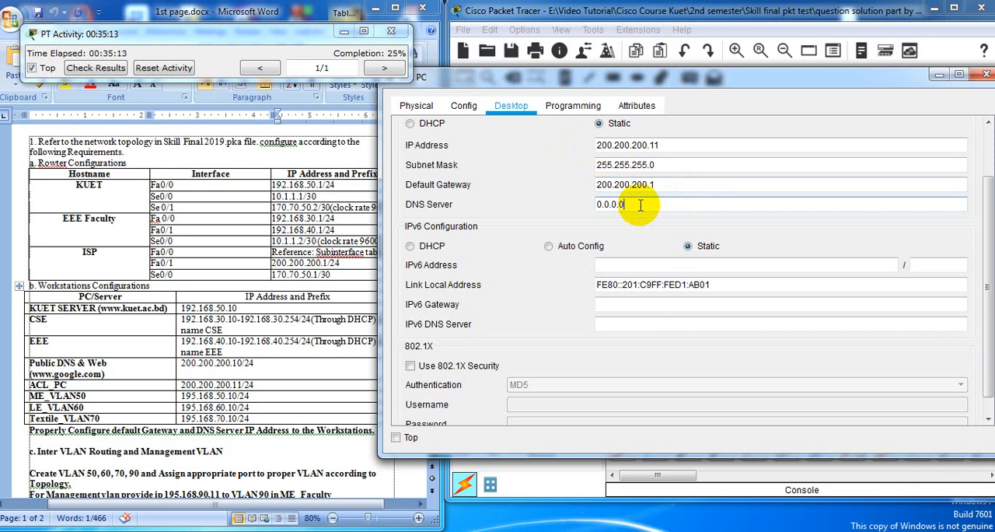
Set the ACL PC's DNS server to 200.200.200.10 and close its window
left_click(645, 201)
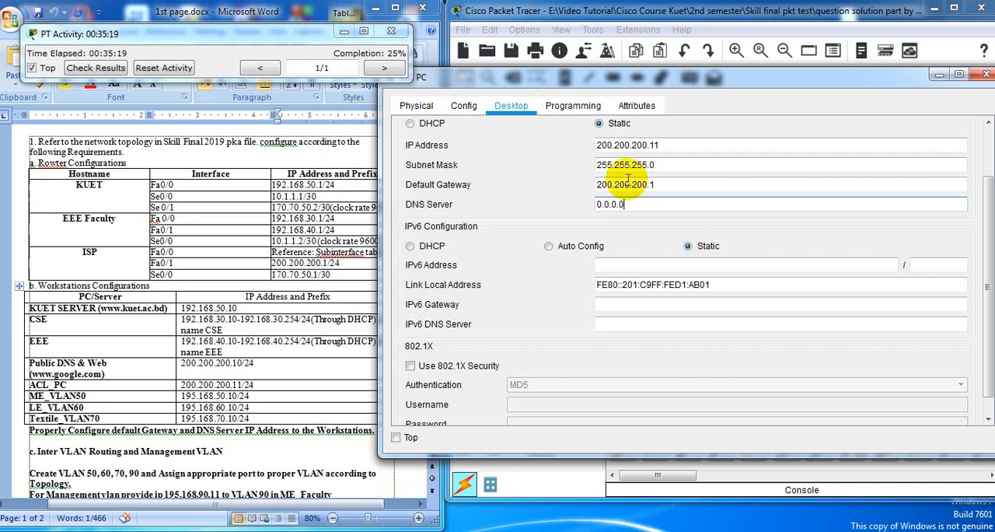
left_click_drag(628, 70, 168, 264)
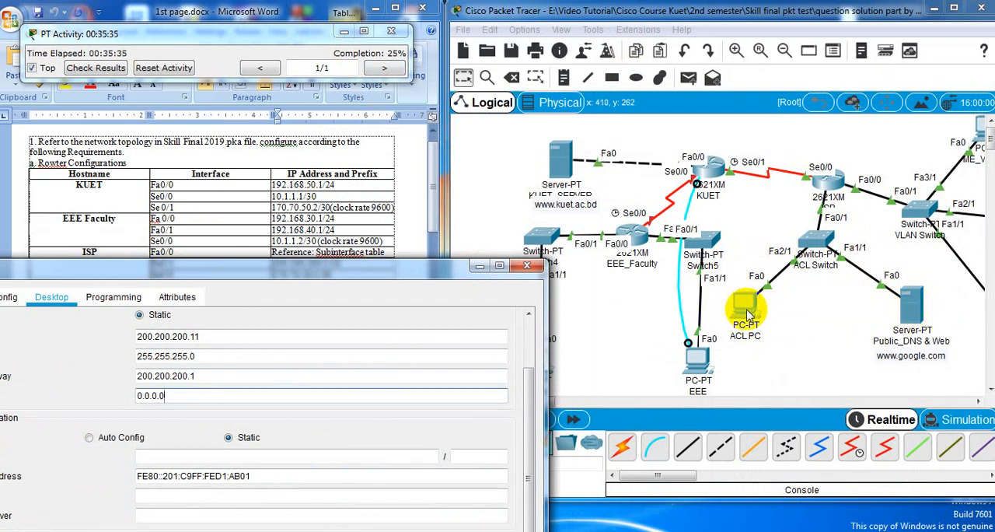
left_click_drag(391, 276, 596, 127)
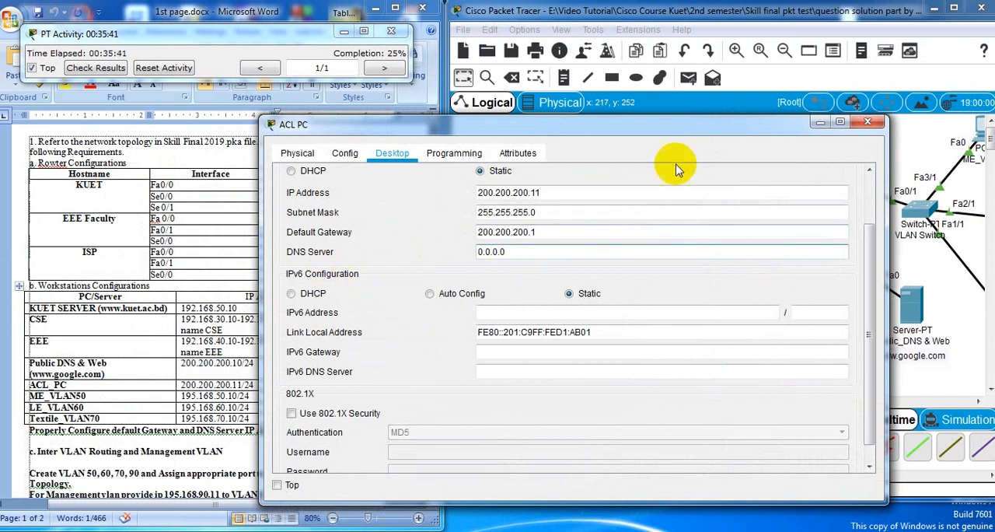
left_click_drag(670, 131, 822, 102)
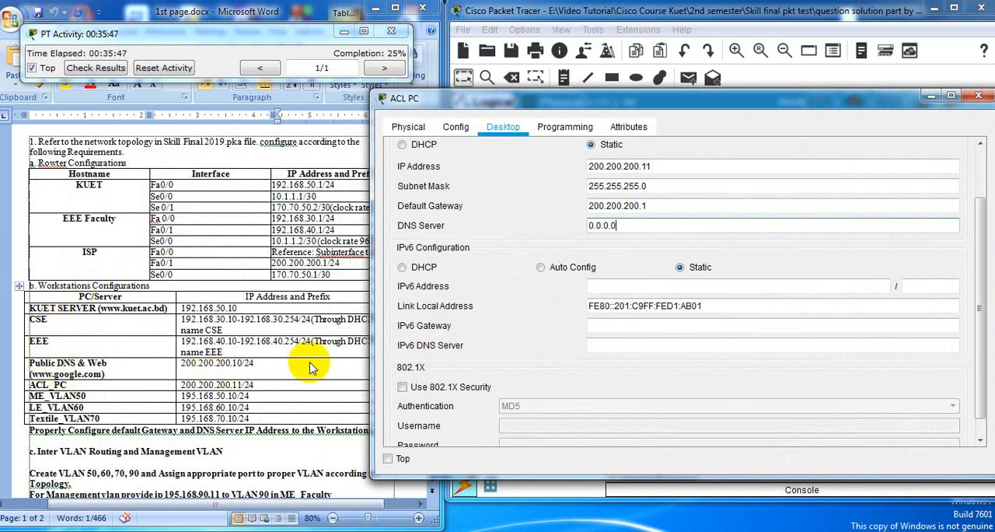
left_click_drag(626, 103, 565, 95)
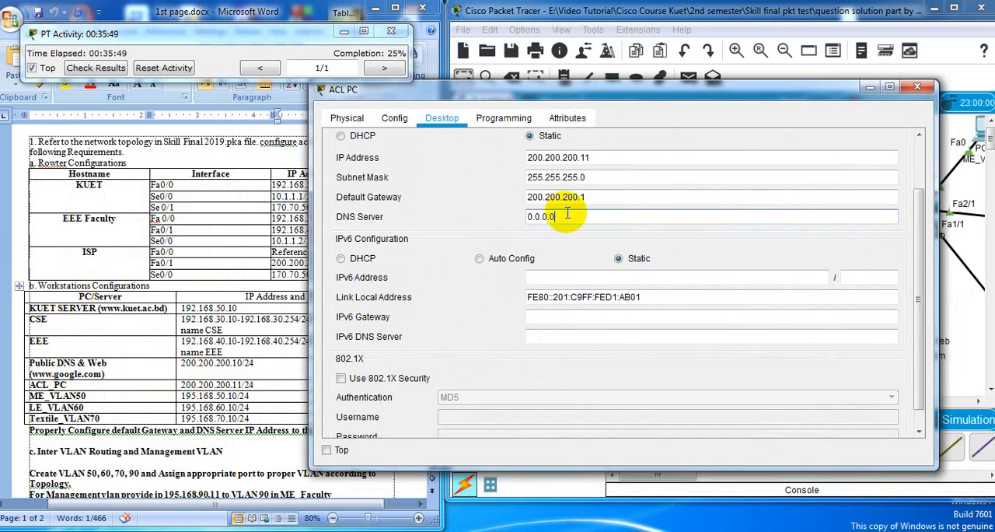
double_click(548, 215)
right_click(552, 218)
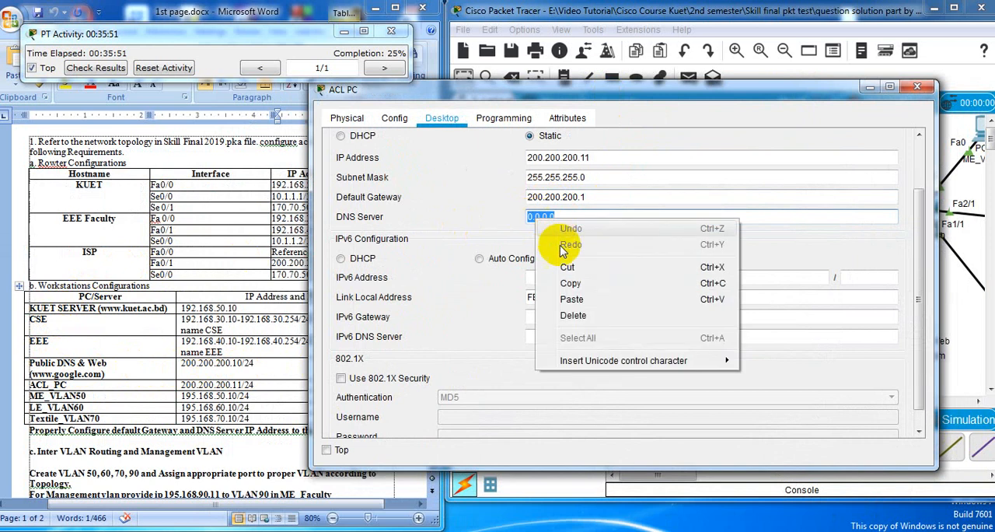
left_click(574, 300)
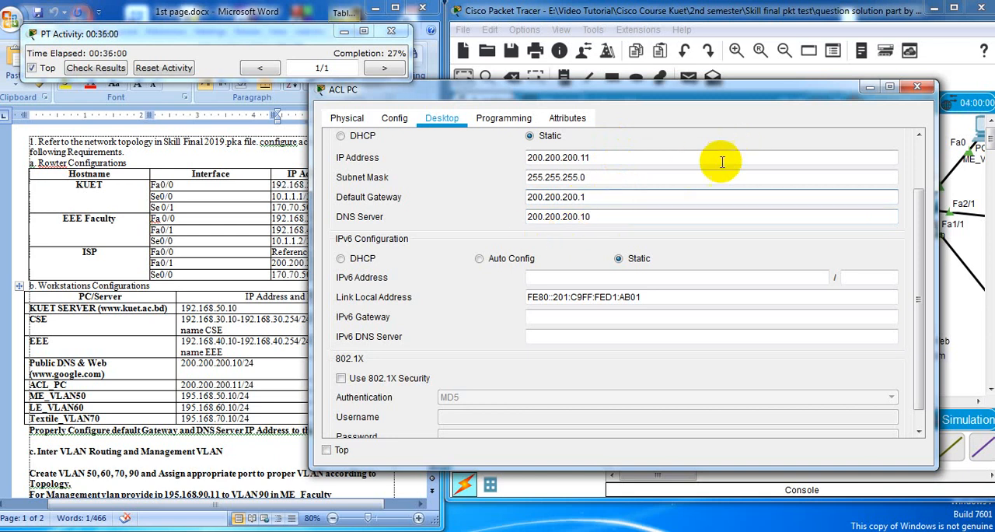
left_click(918, 90)
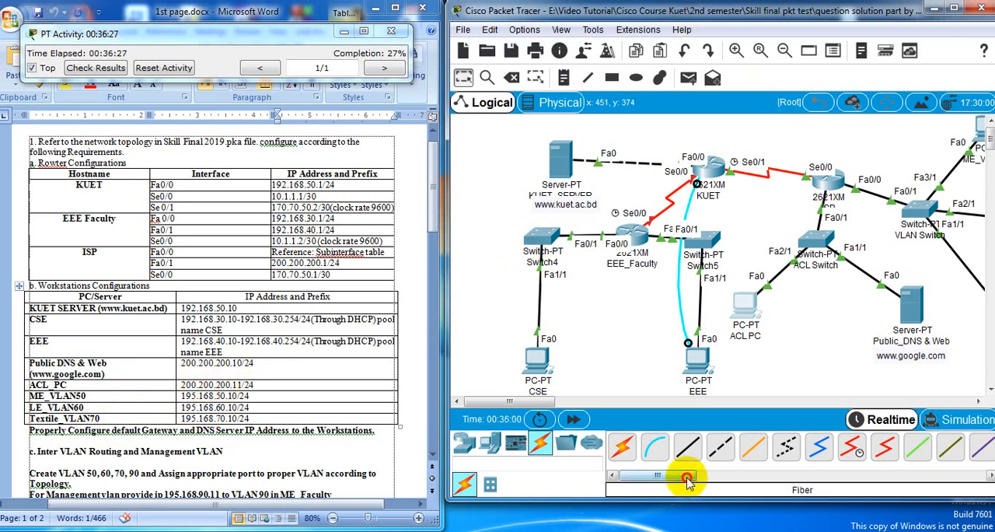
Connect a console cable from the Txtile_vlan70 PC to the Console port of the VLAN Switch
left_click_drag(687, 480, 692, 481)
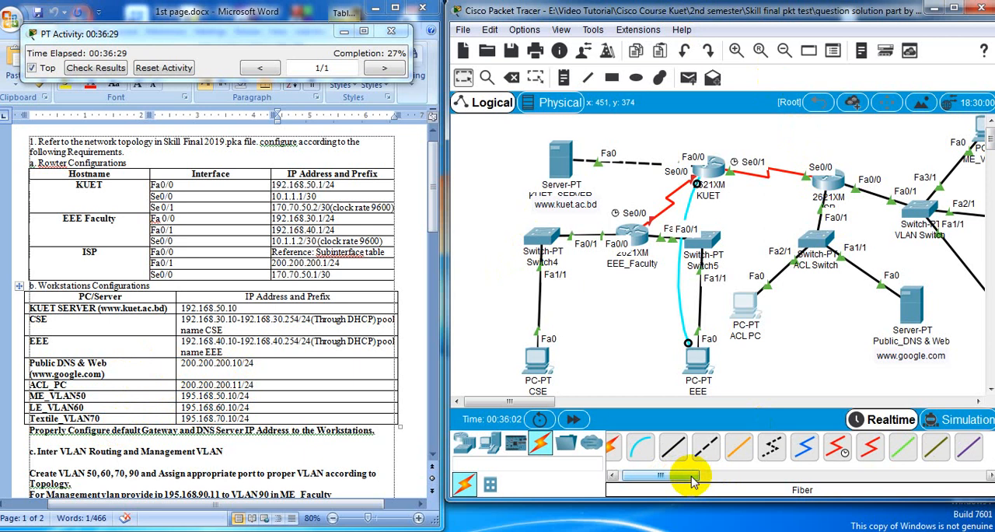
left_click(554, 404)
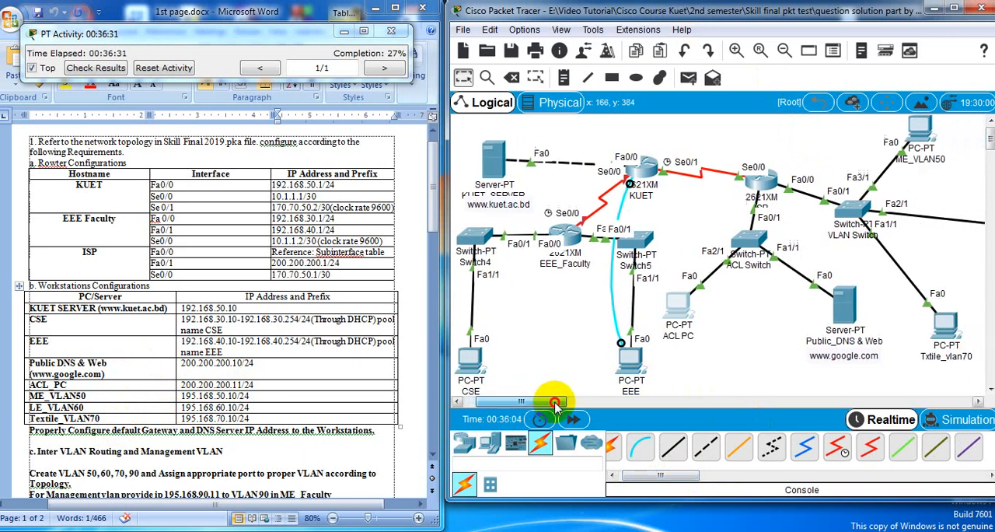
left_click_drag(554, 404, 592, 403)
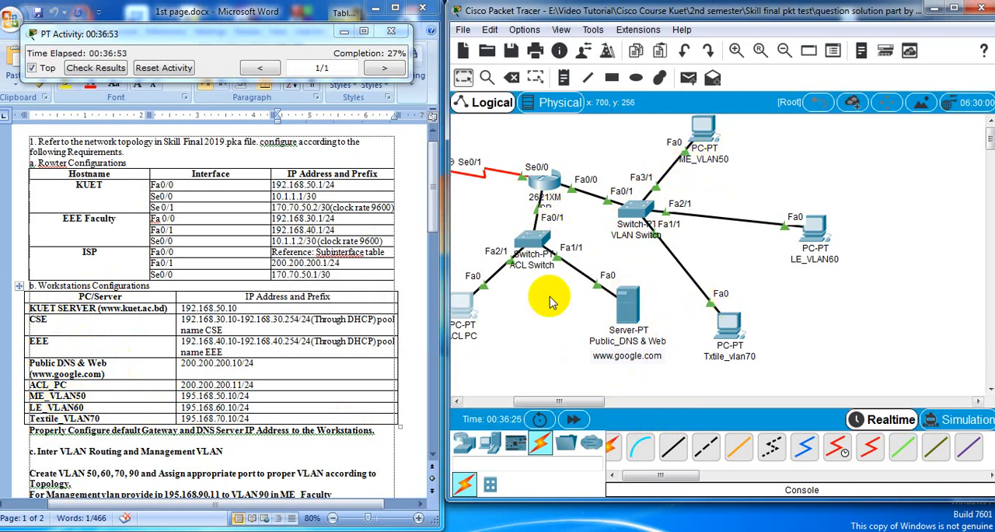
left_click(640, 445)
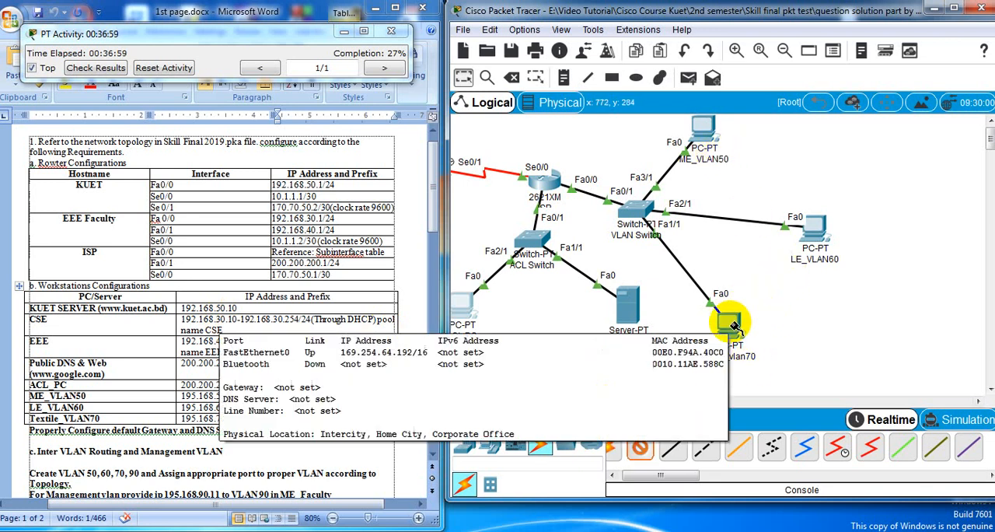
left_click(735, 323)
left_click(801, 330)
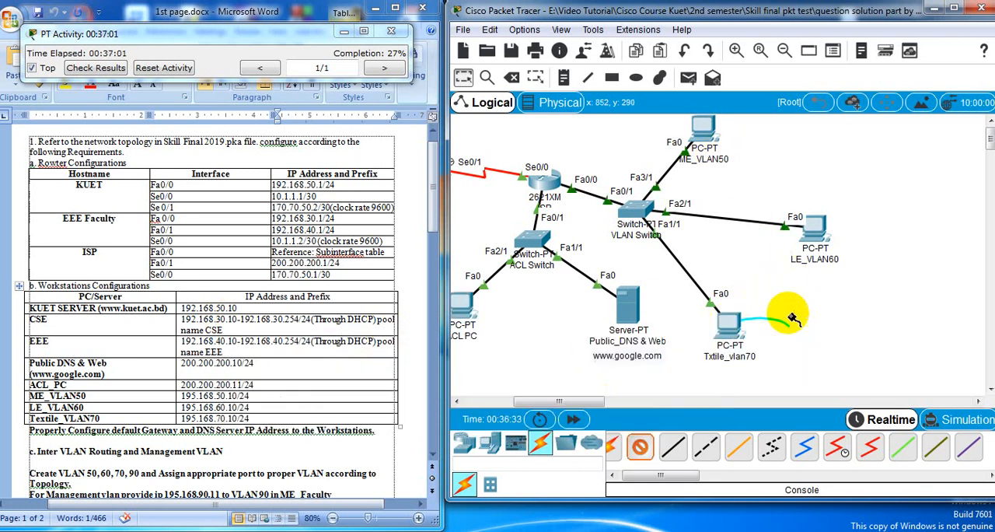
left_click(638, 215)
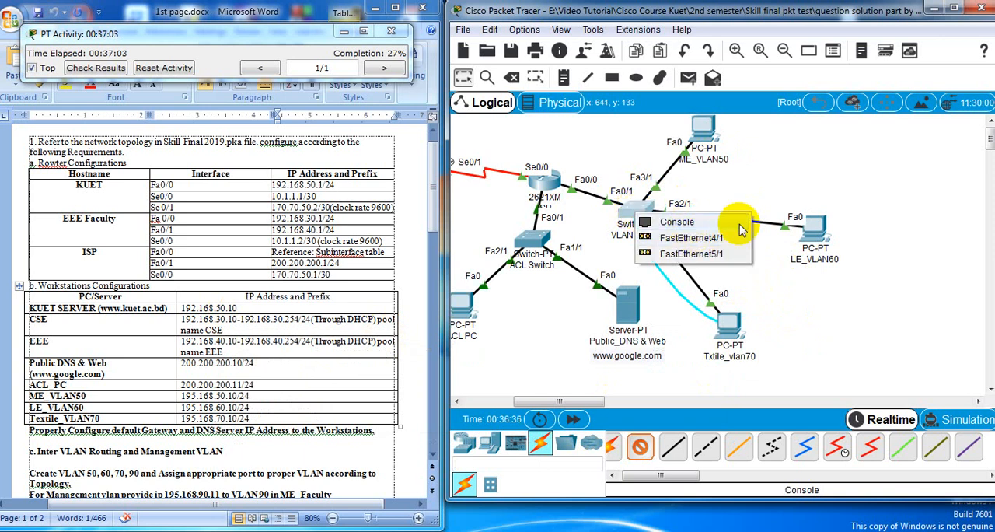
left_click(737, 223)
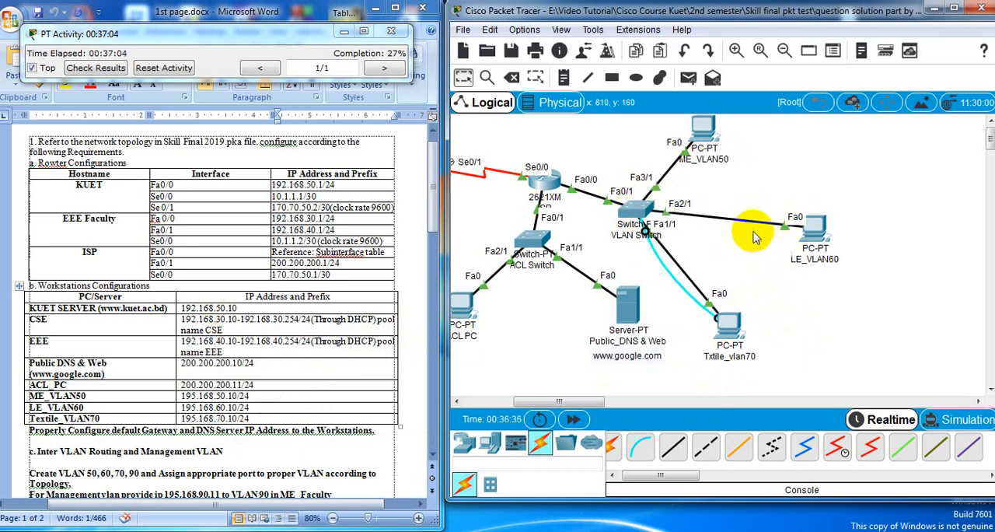
Open a terminal session to the VLAN Switch from the Txtile_vlan70 PC with the default port settings, and close its window
left_click(731, 323)
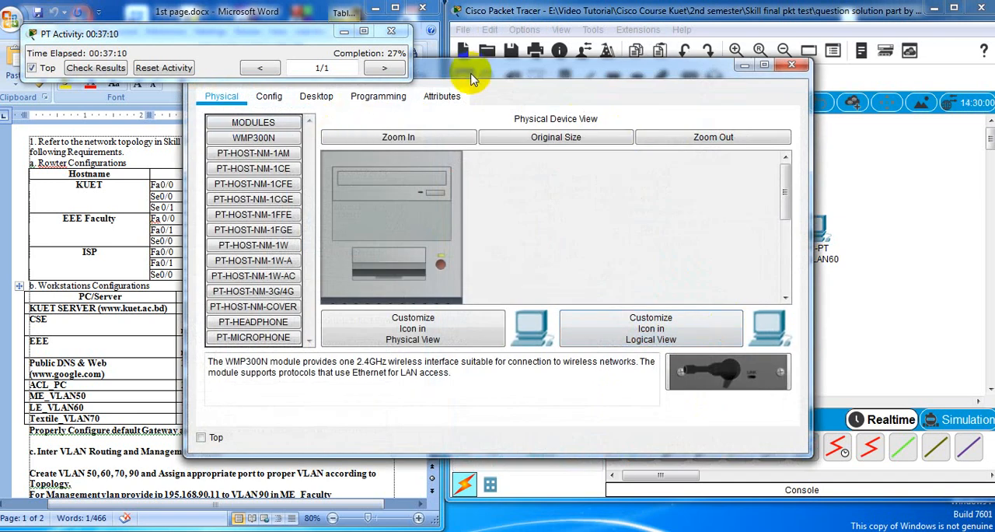
left_click_drag(472, 78, 589, 107)
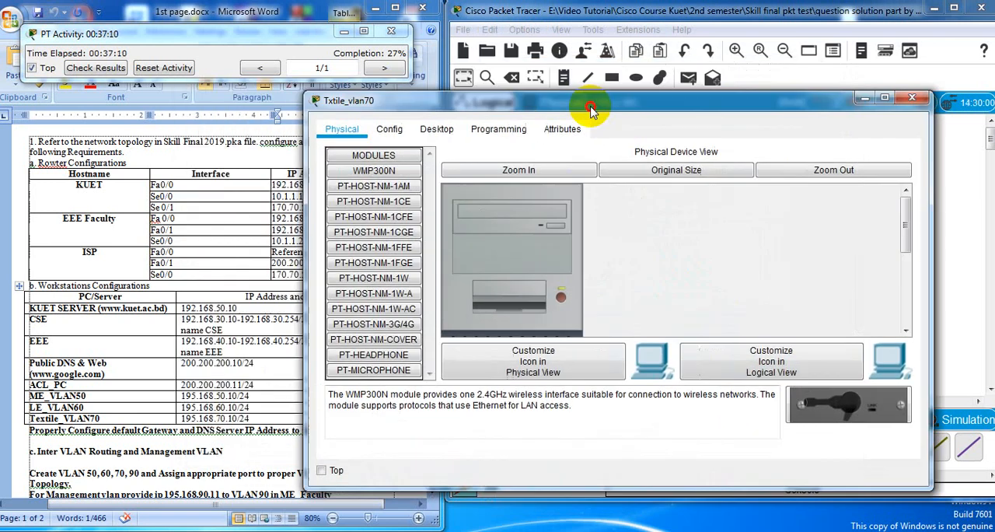
left_click(439, 134)
left_click(645, 204)
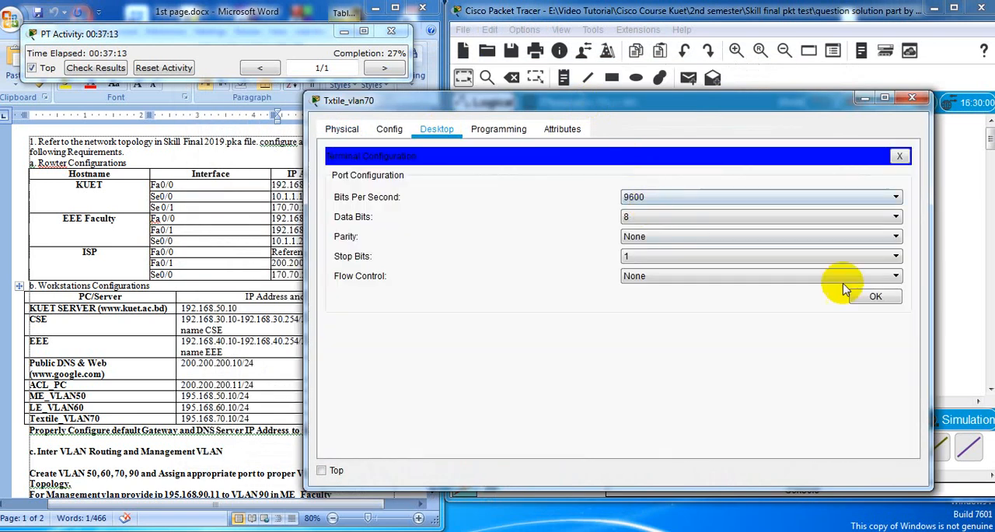
left_click(871, 295)
left_click_drag(636, 101, 631, 145)
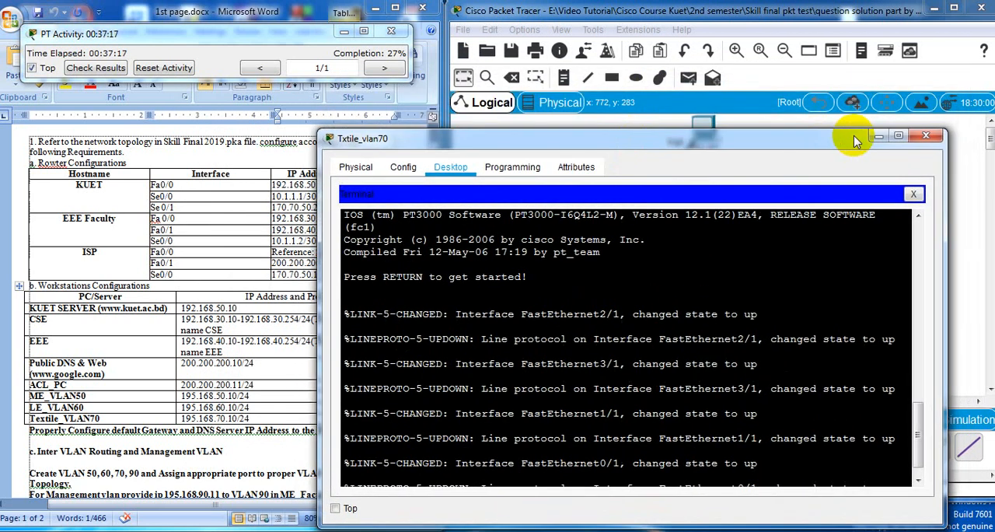
left_click(926, 138)
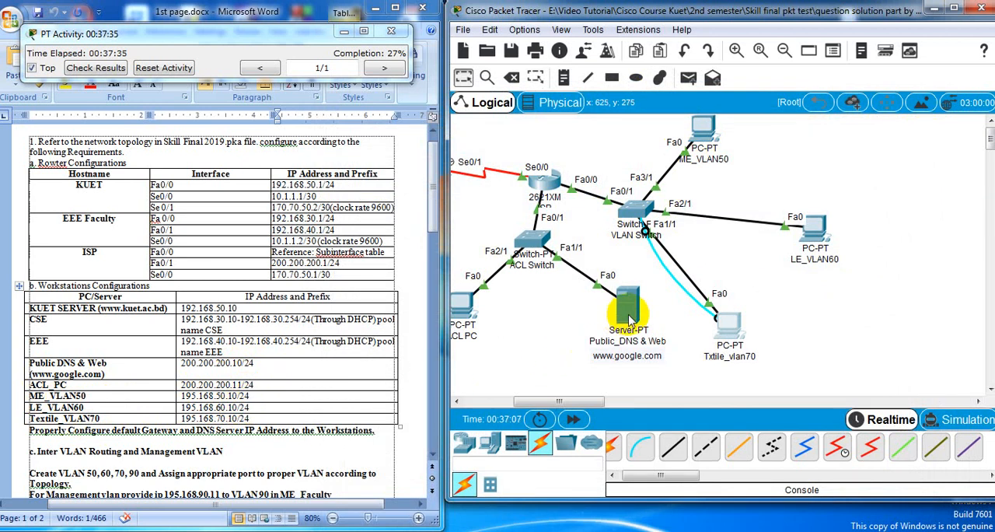
Review the IP configuration of the Public_DNS & Web server and of the ACL PC, closing each window
mouse_move(634, 319)
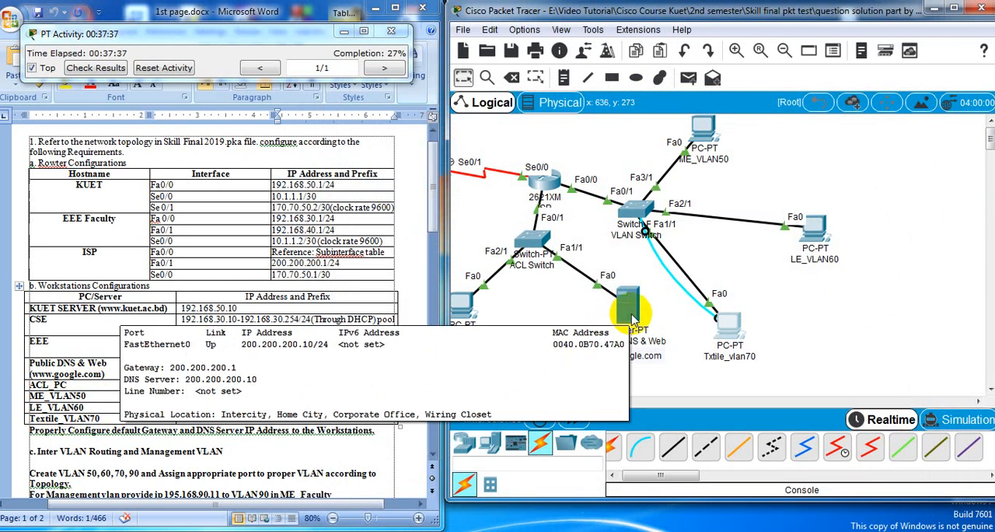
left_click(633, 319)
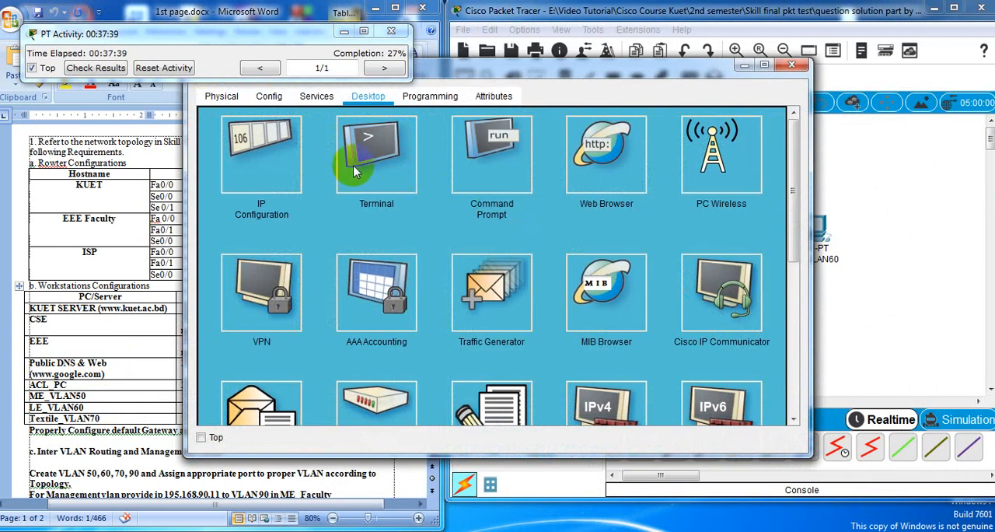
left_click(249, 167)
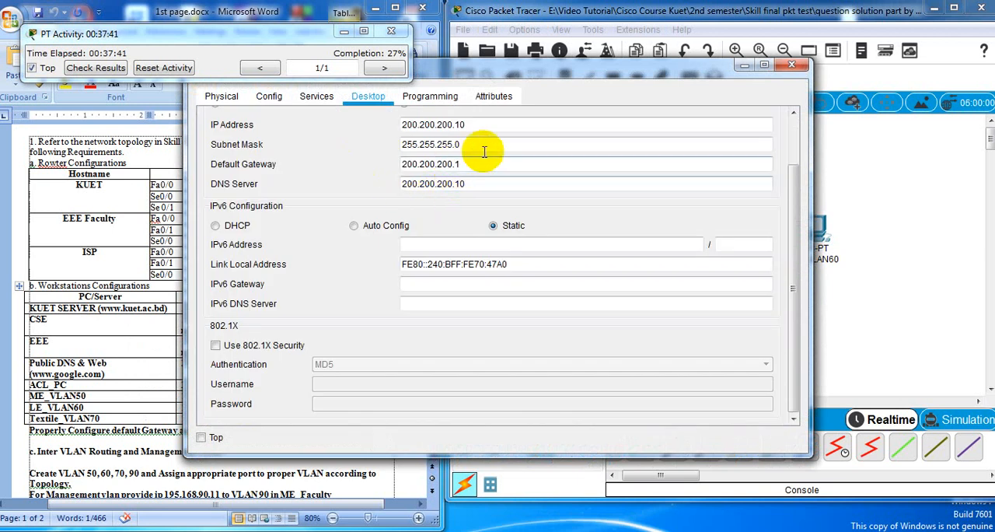
left_click(792, 66)
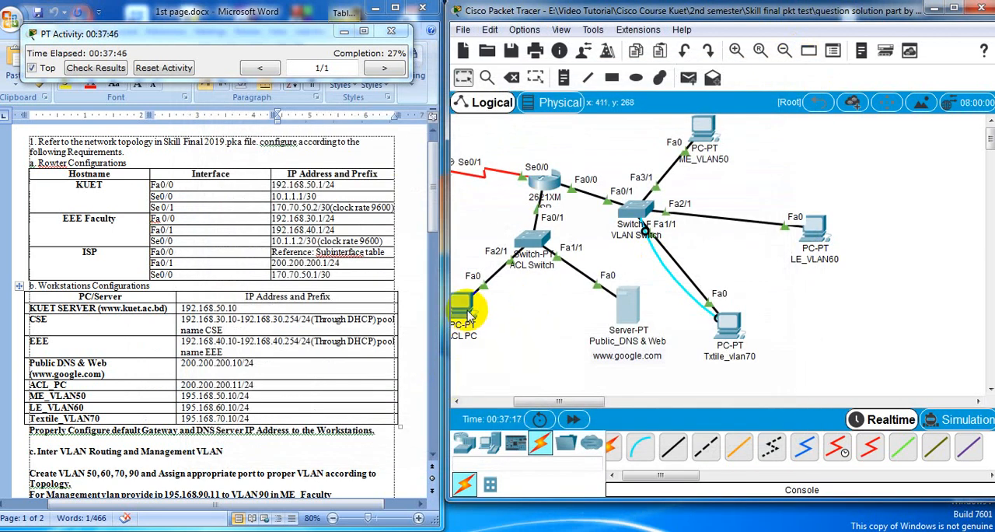
left_click(464, 311)
left_click(296, 156)
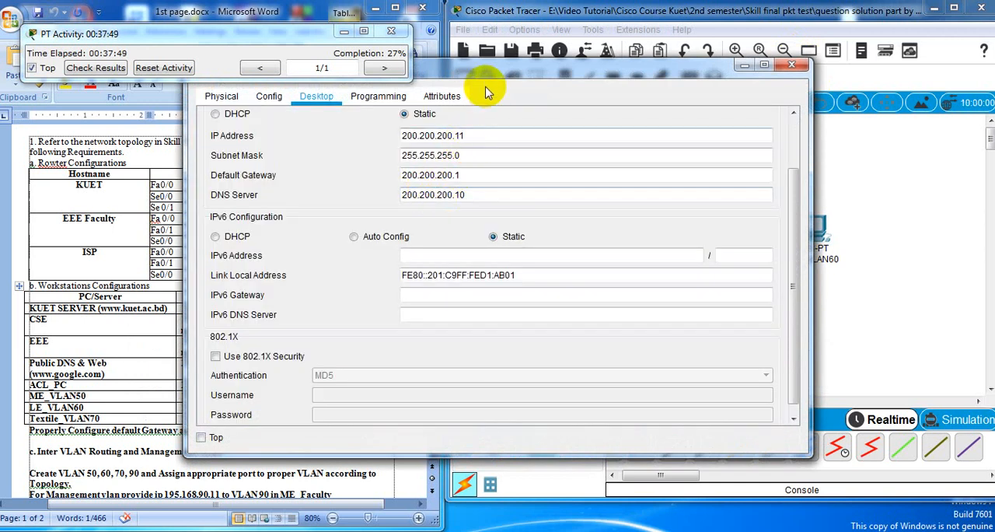
left_click_drag(485, 76, 478, 127)
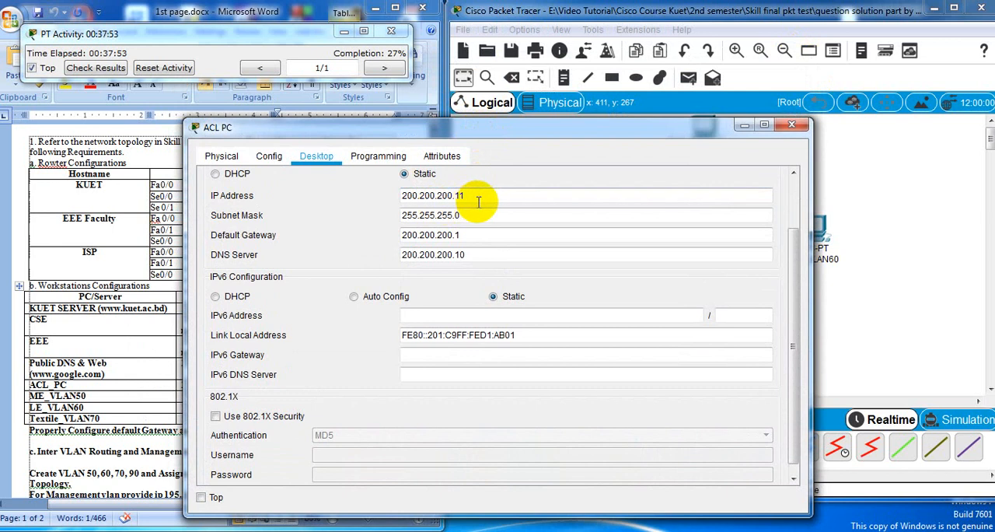
left_click(791, 125)
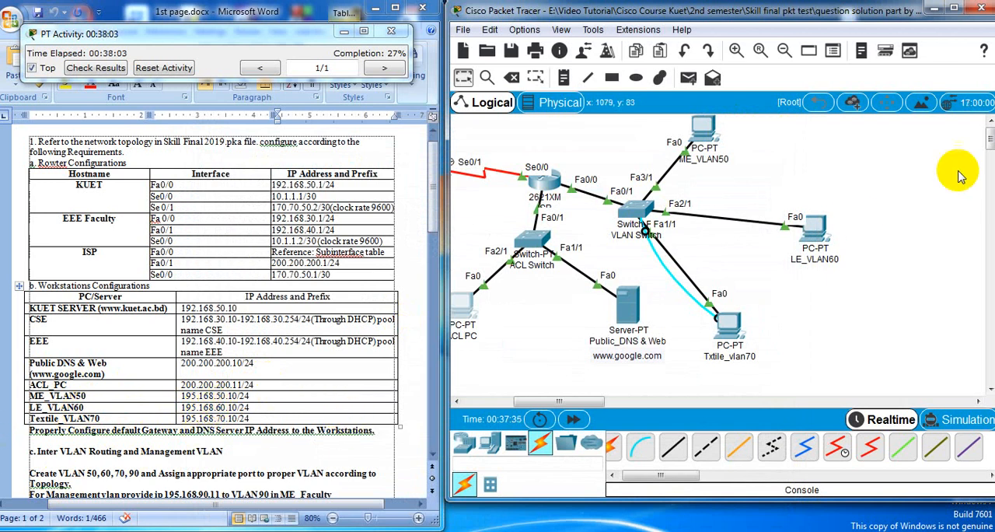
Give the ME_VLAN50 PC the static IP address 195.168.50.10 with subnet mask 255.255.255.0
left_click(708, 140)
left_click(317, 97)
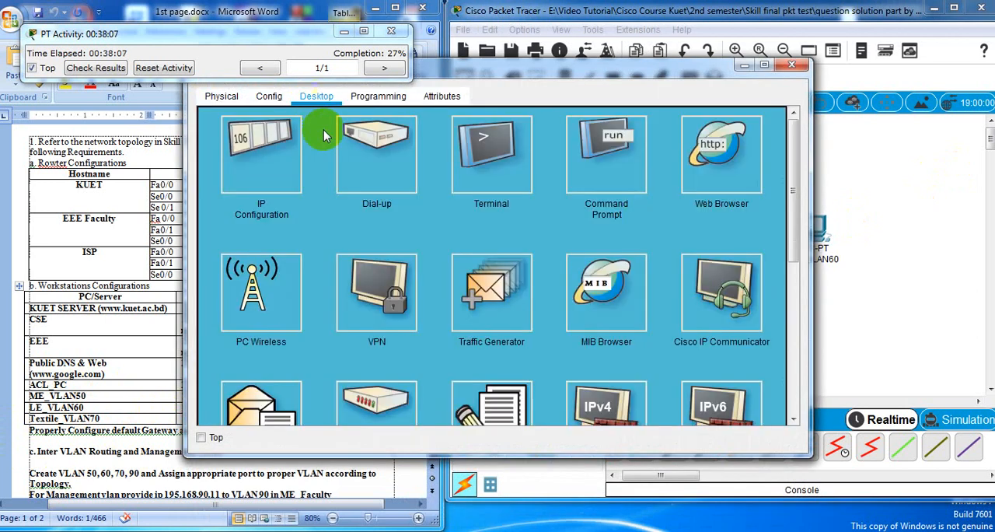
left_click(276, 171)
left_click_drag(454, 72, 620, 124)
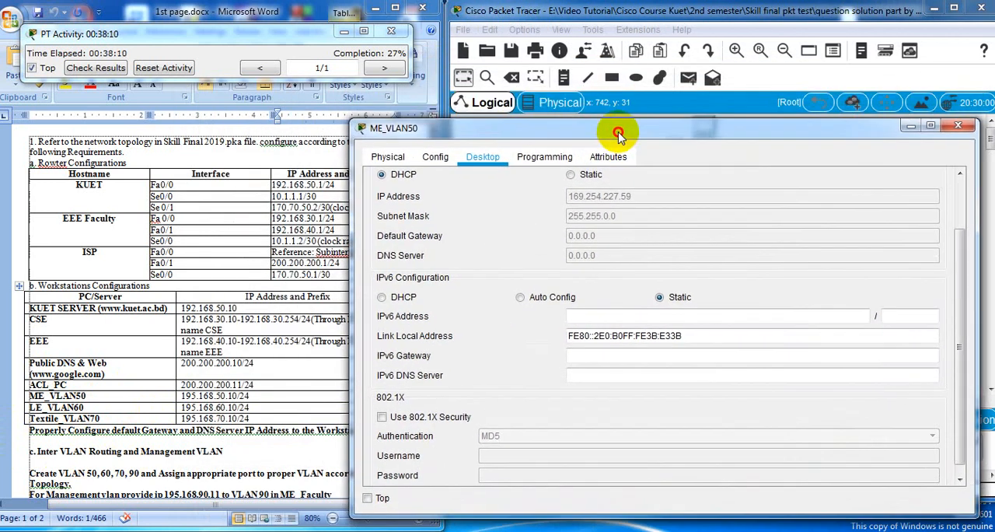
left_click(570, 174)
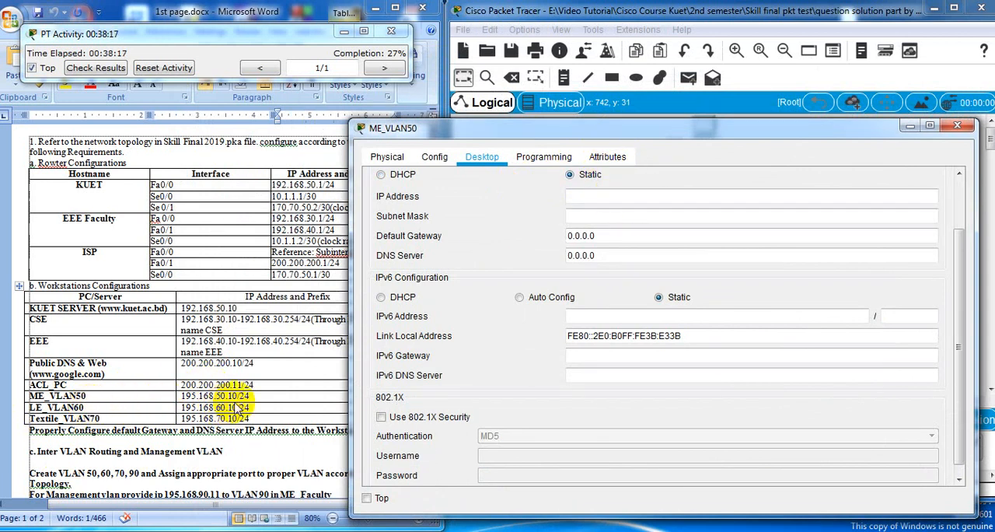
left_click(599, 195)
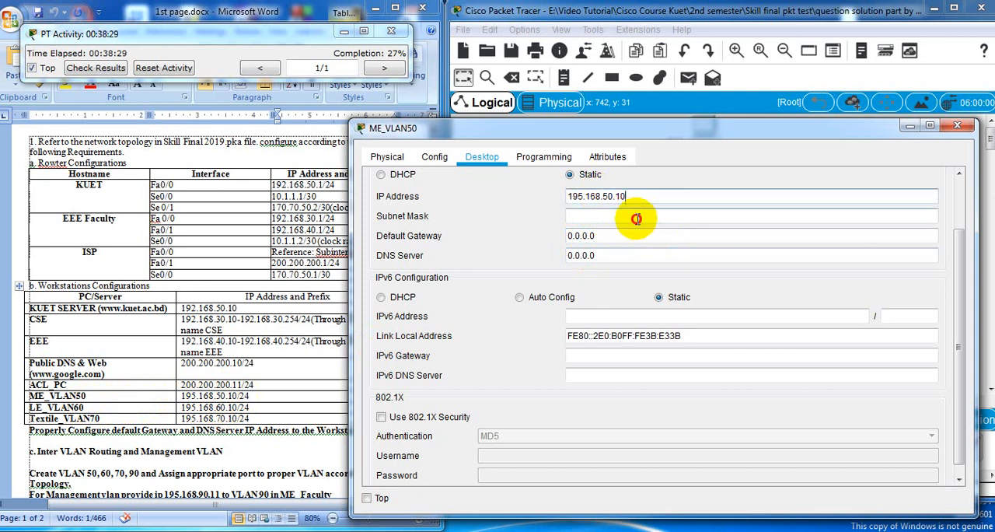
left_click(642, 218)
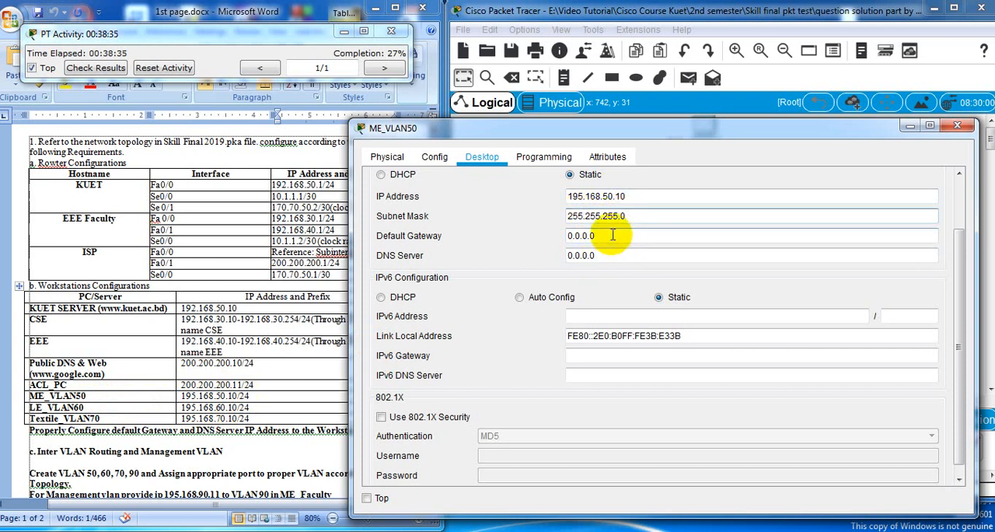
Copy ME_VLAN50's IP address 195.168.50.10 into its default gateway and set its DNS server to 200.200.200.10
left_click_drag(631, 196, 500, 201)
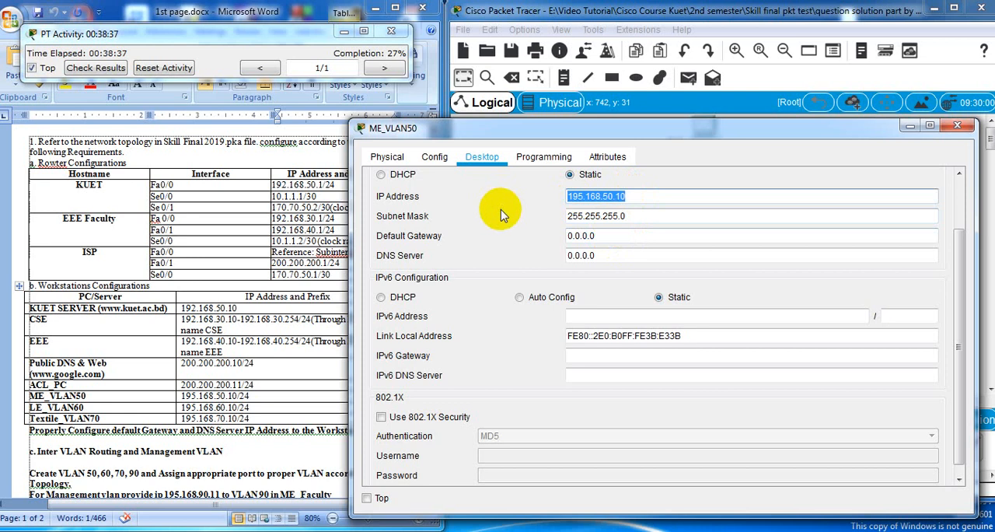
key("ctrl+c")
left_click_drag(622, 236, 444, 233)
key("ctrl+v")
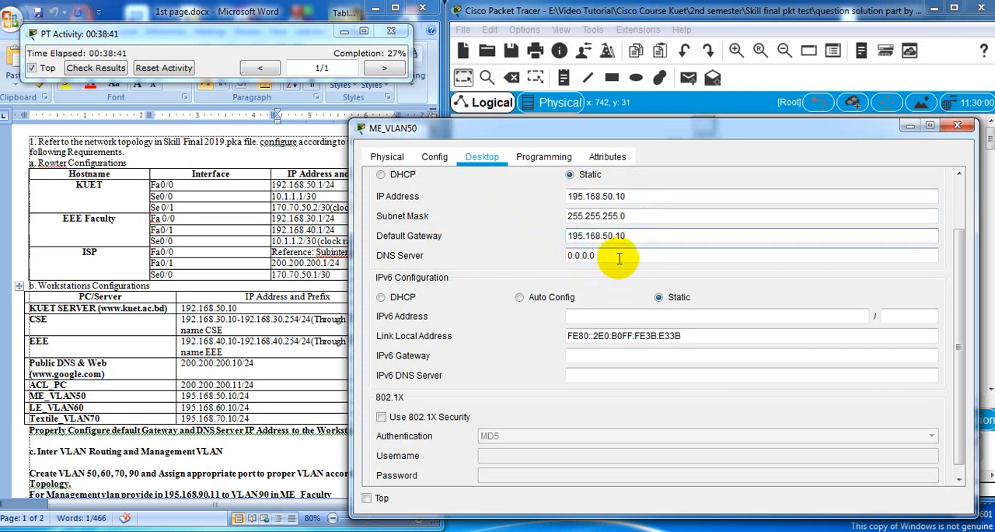
left_click_drag(620, 256, 507, 263)
type("20")
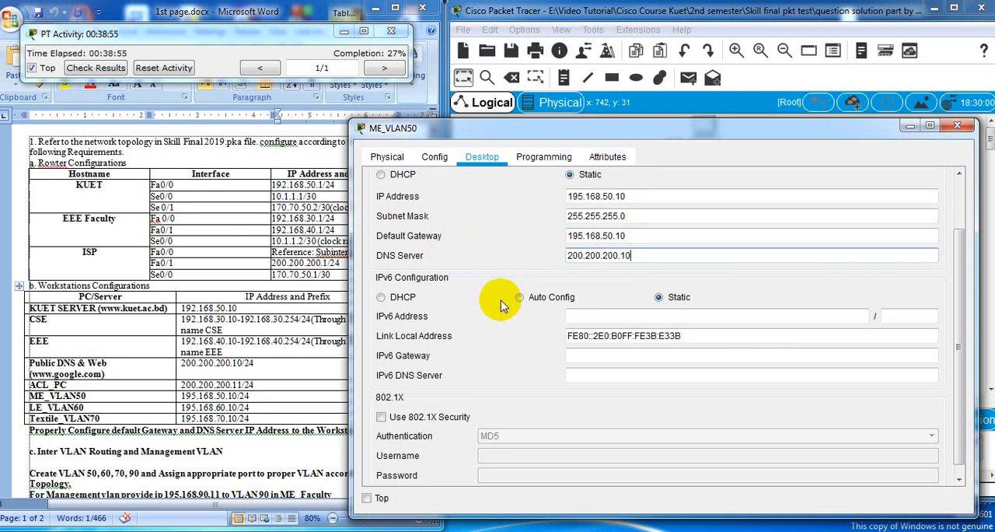
Correct ME_VLAN50's default gateway to 195.168.50.1 and close its window
left_click(670, 235)
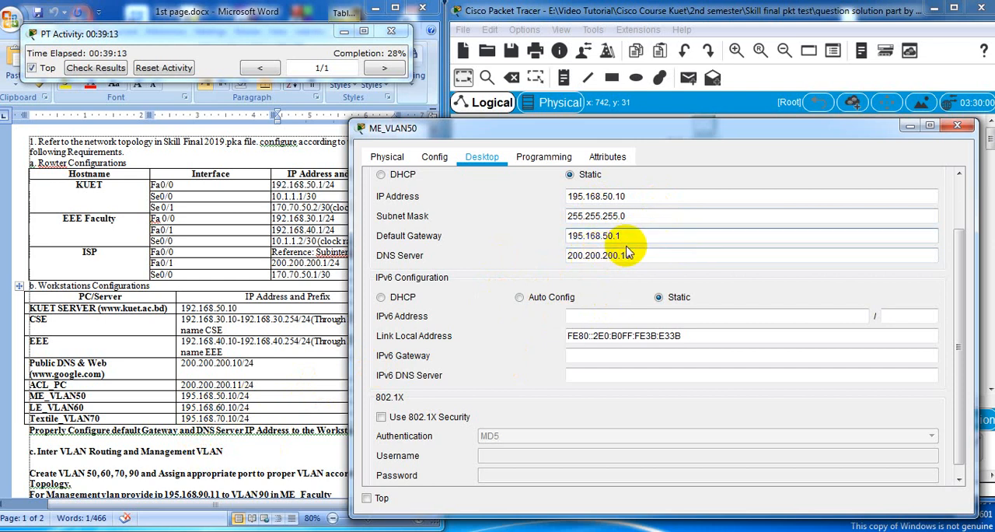
left_click(665, 217)
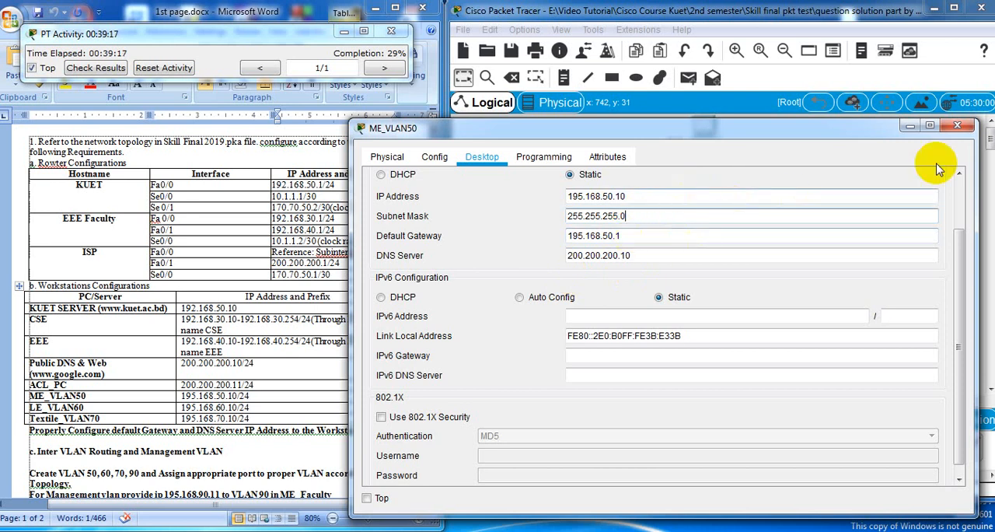
left_click(958, 125)
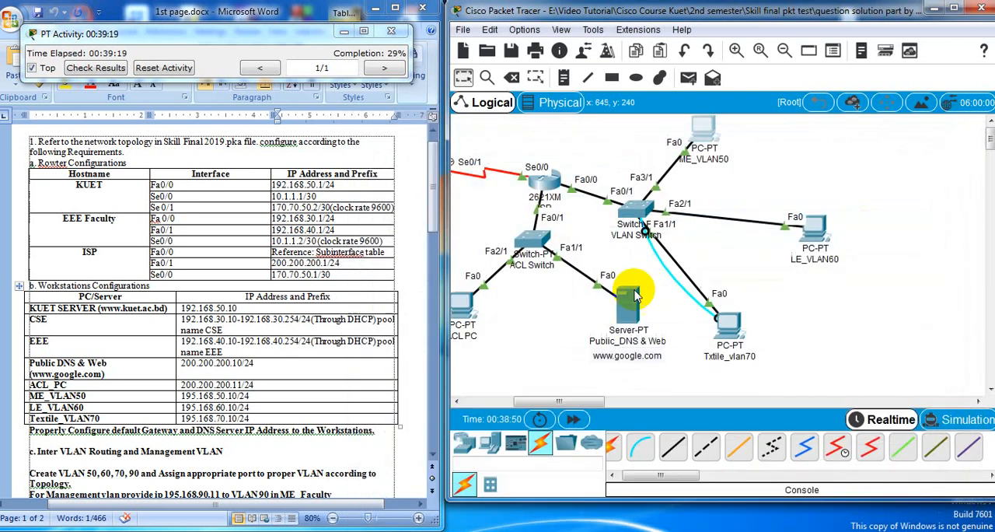
Give the LE_VLAN60 PC the static IP address 195.168.60.10 with subnet mask 255.255.255.0
left_click(826, 225)
left_click_drag(482, 78, 663, 95)
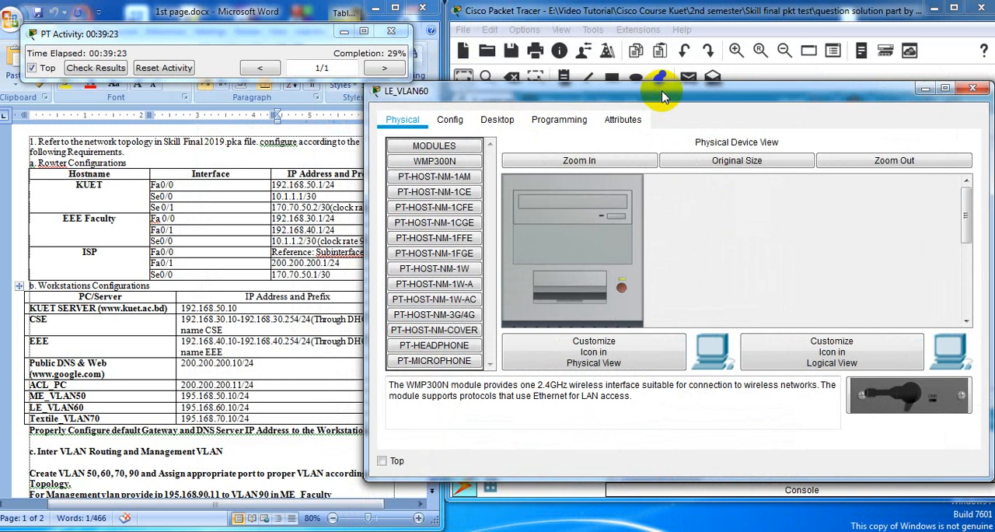
left_click(497, 120)
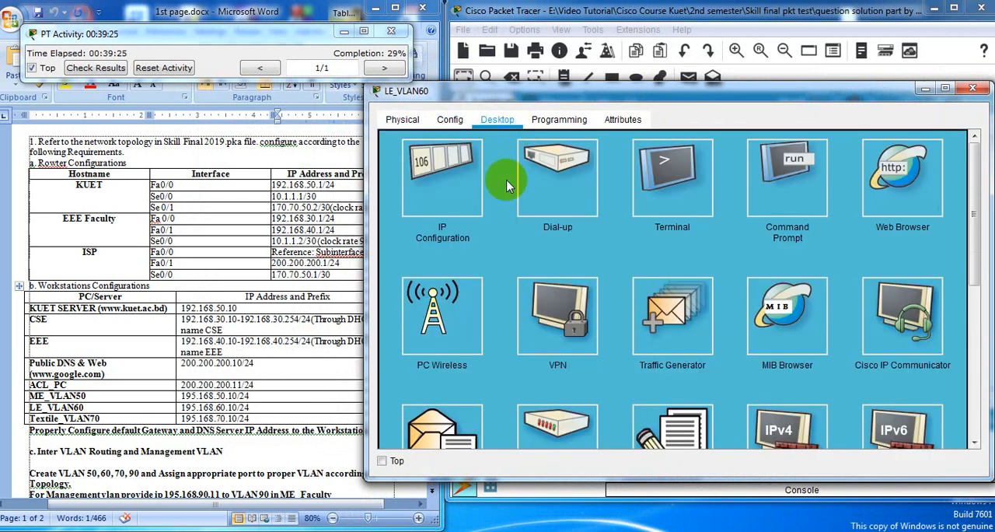
left_click(453, 169)
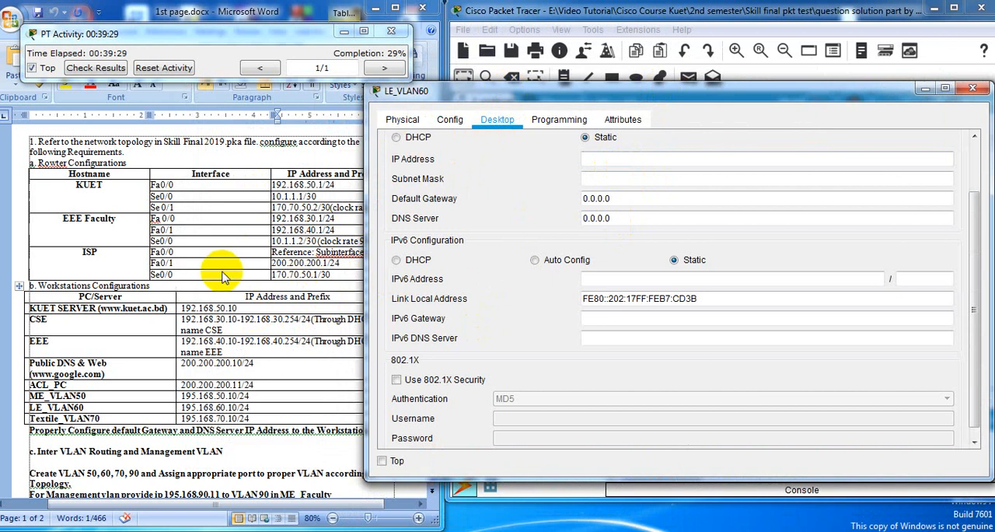
left_click(608, 153)
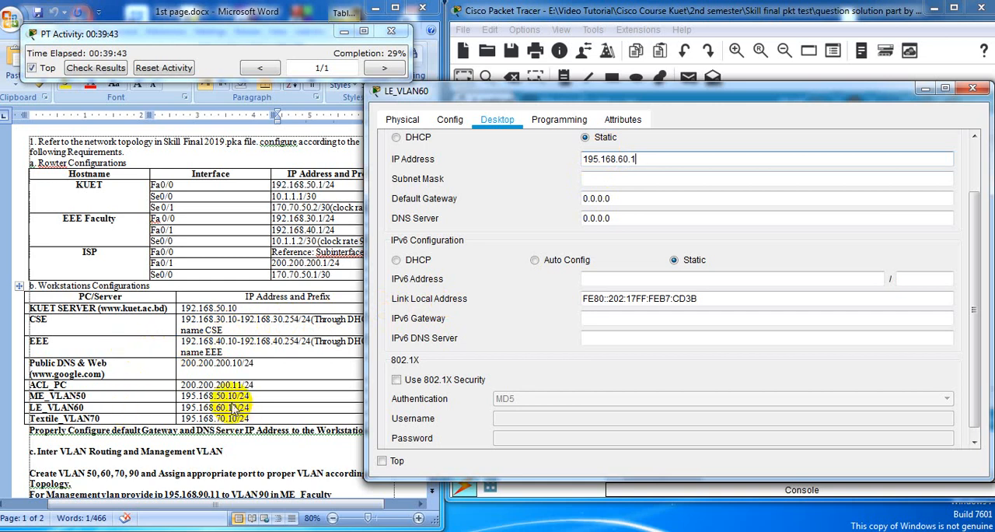
left_click(652, 161)
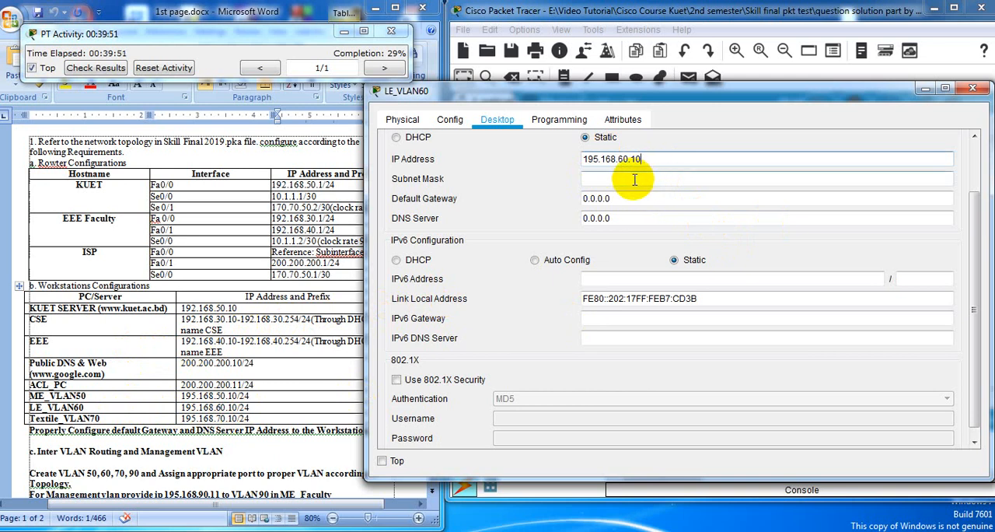
left_click(634, 180)
Set LE_VLAN60's default gateway to 195.168.60.1, reusing its copied IP address
key("shift+Tab")
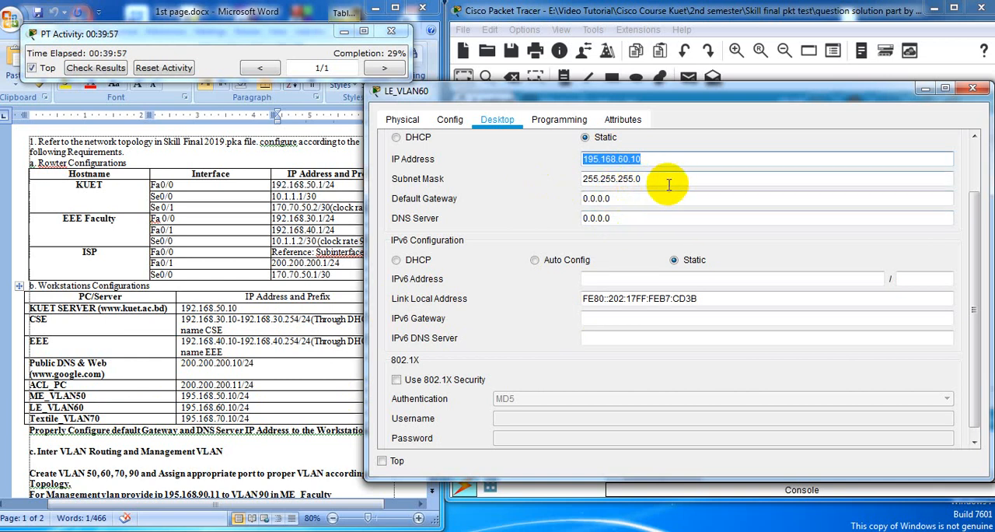
left_click_drag(593, 200, 471, 205)
key("ctrl+v")
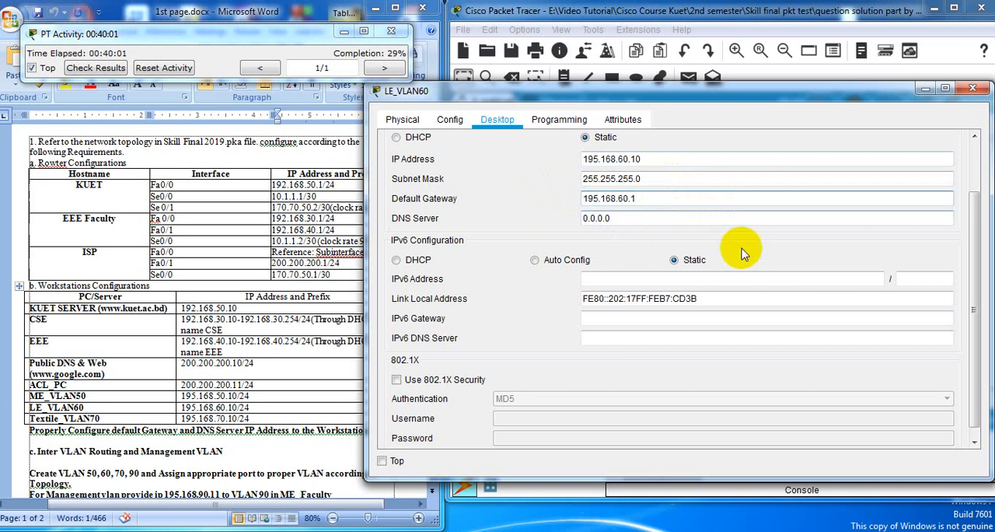
Set LE_VLAN60's DNS server to 200.200.200.10 and close its window
left_click(641, 221)
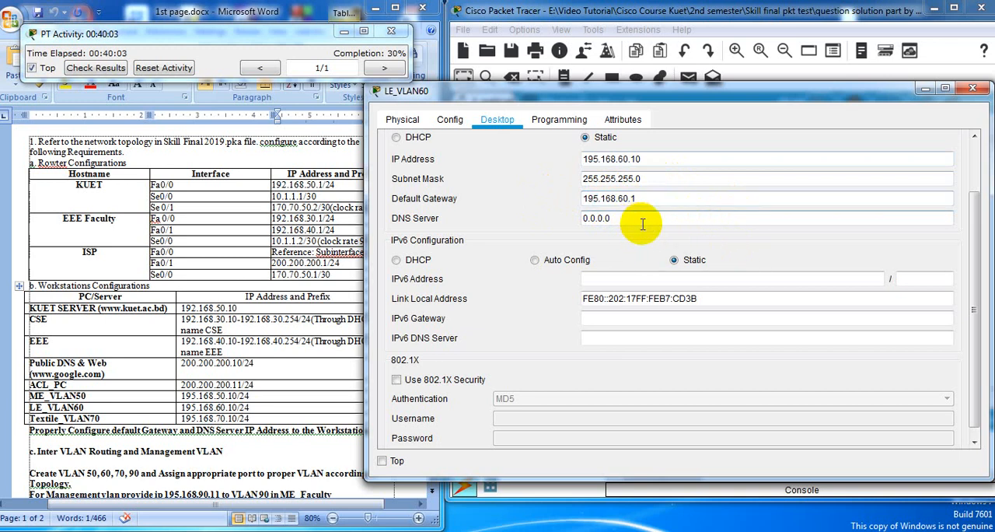
left_click_drag(643, 224, 562, 217)
type("20")
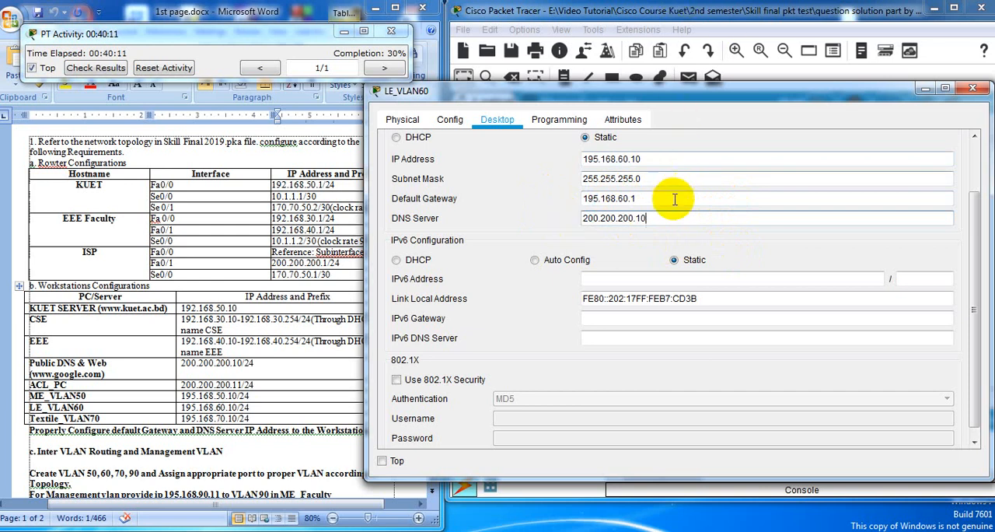
left_click(973, 88)
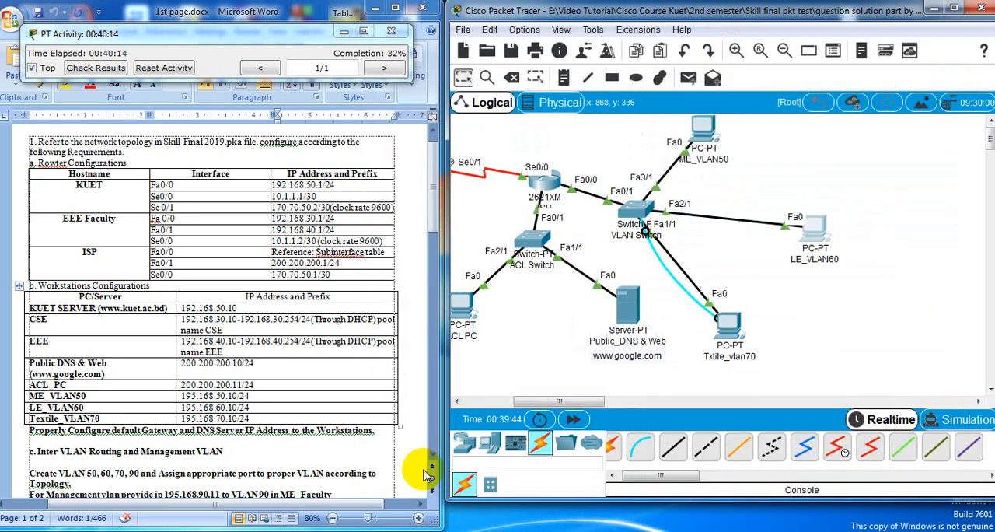
Give the Txtile_vlan70 PC the static IP address 195.168.70.10 with subnet mask 255.255.255.0
left_click(736, 326)
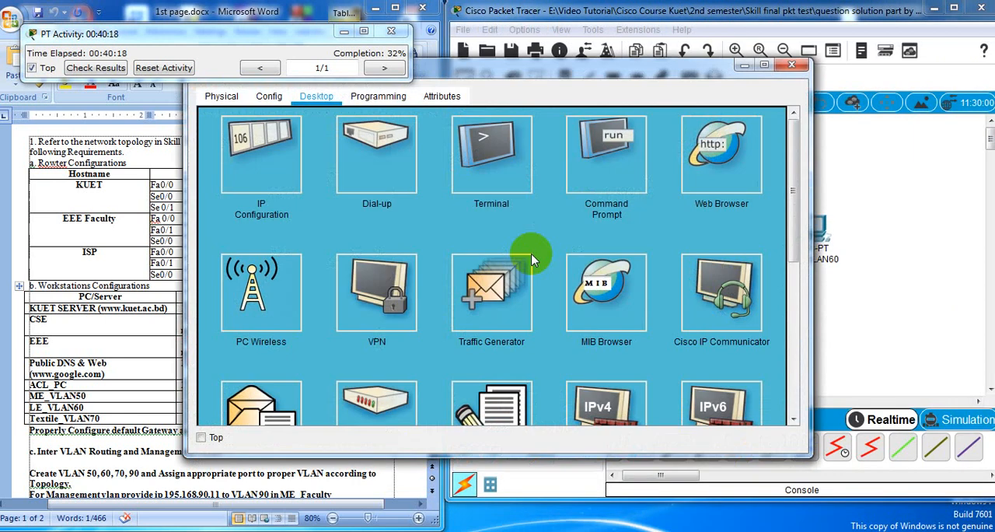
left_click(294, 156)
left_click_drag(464, 67, 631, 124)
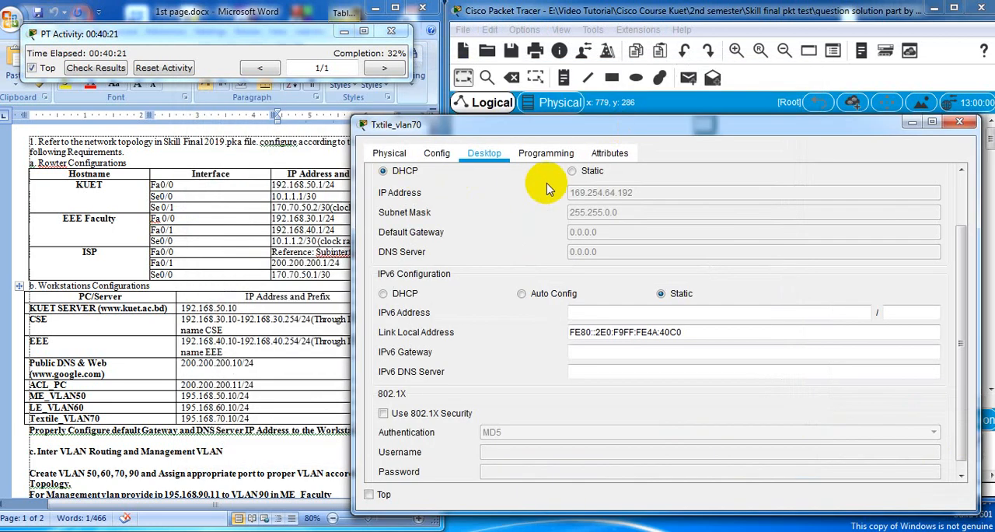
left_click(572, 171)
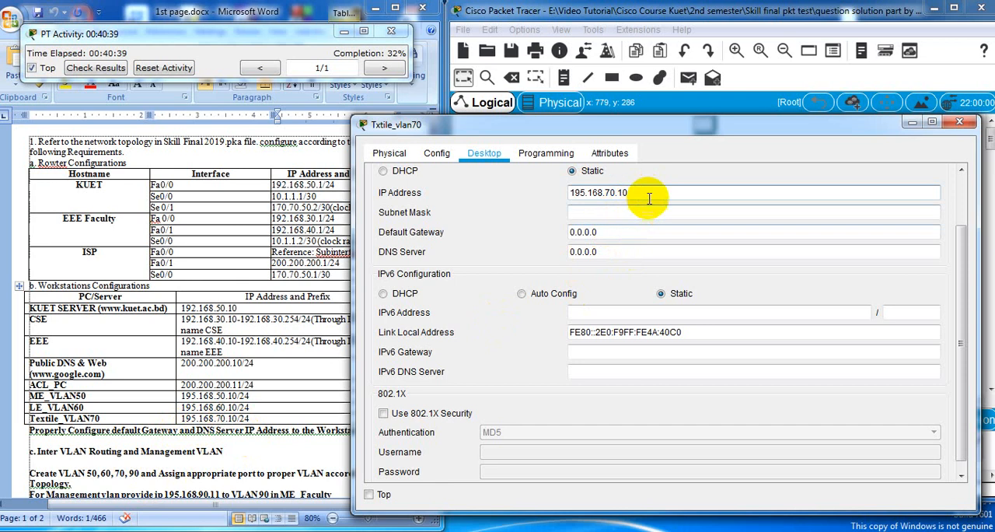
left_click_drag(643, 193, 480, 197)
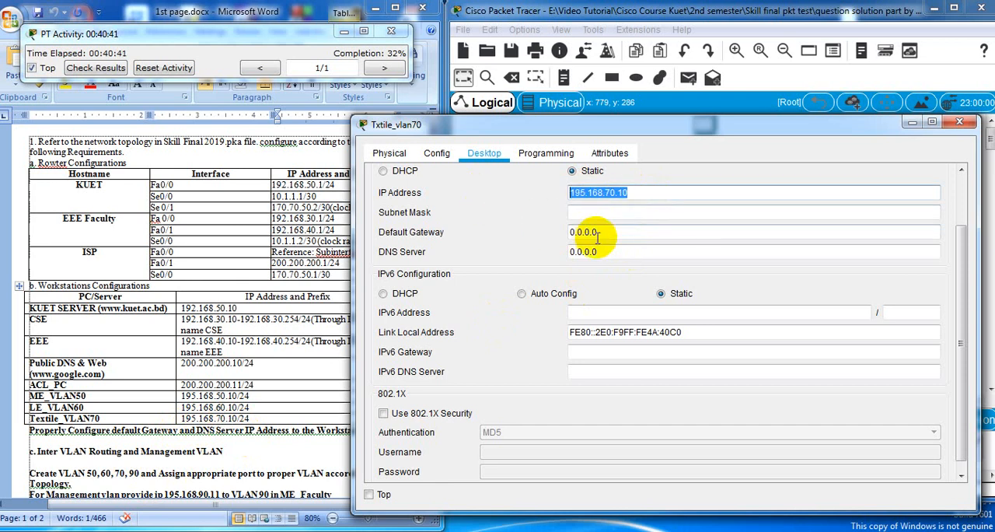
left_click(602, 212)
Set Txtile_vlan70's default gateway to 195.168.70.1 and DNS server to 200.200.200.10, closing its window
left_click_drag(629, 230, 480, 233)
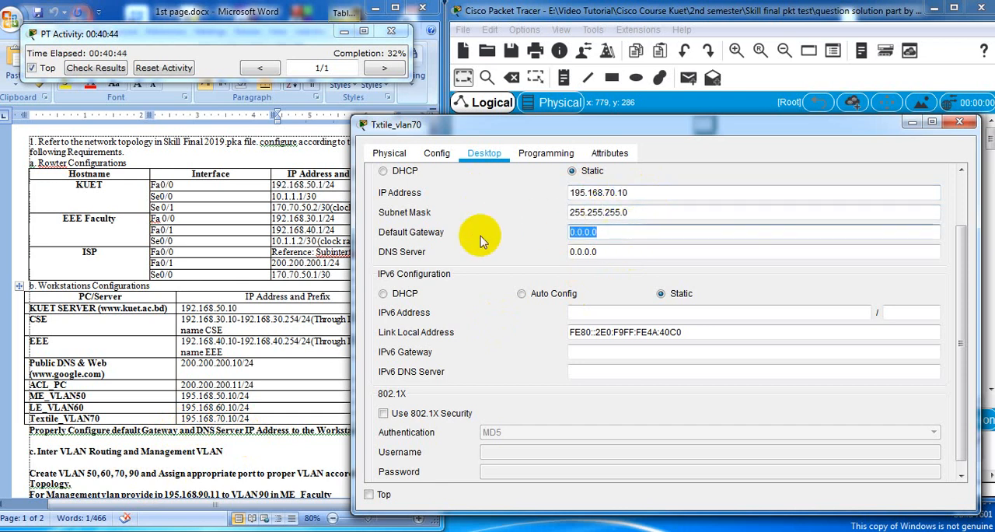
key("ctrl+v")
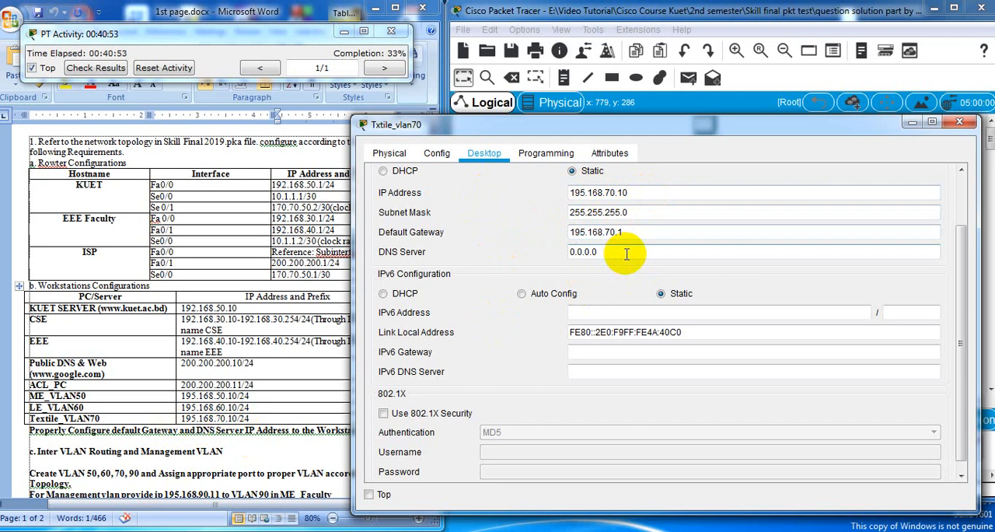
left_click_drag(626, 254, 478, 257)
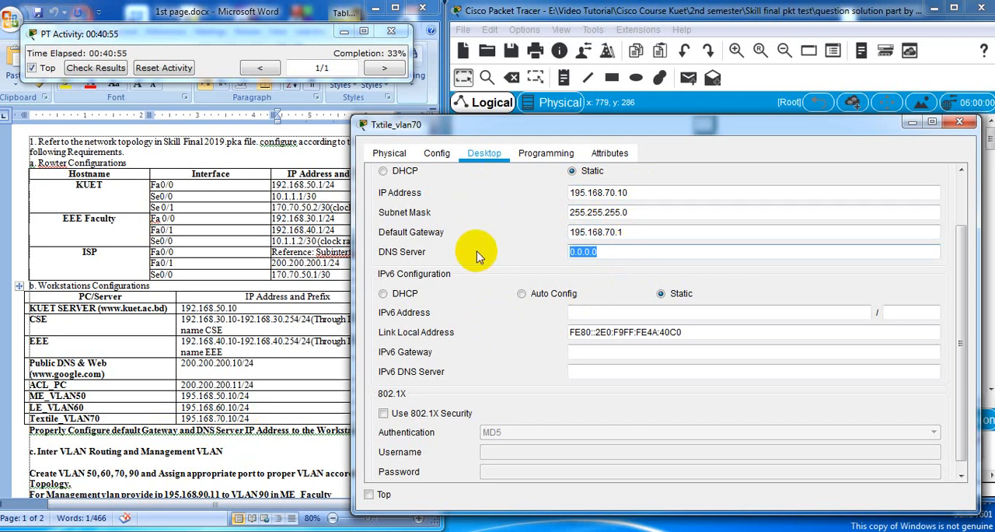
type("20")
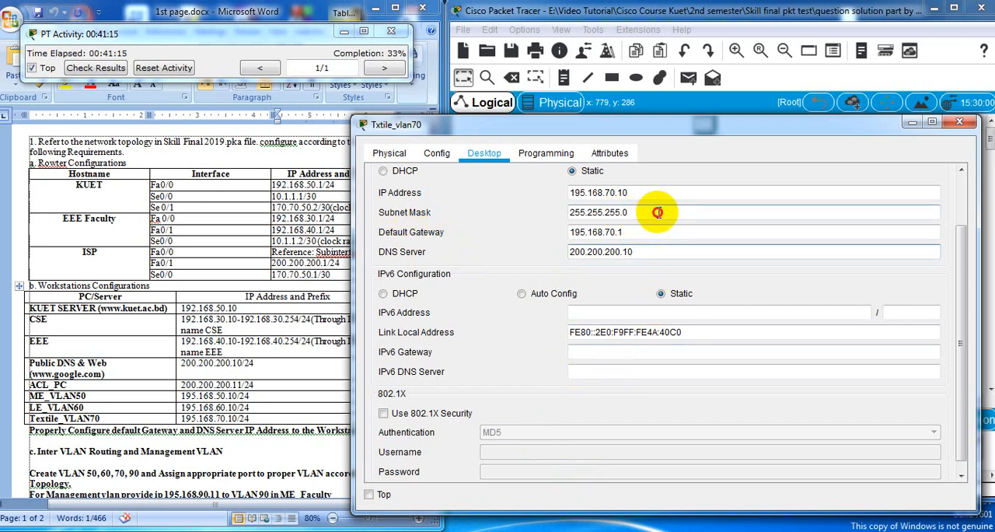
left_click(959, 121)
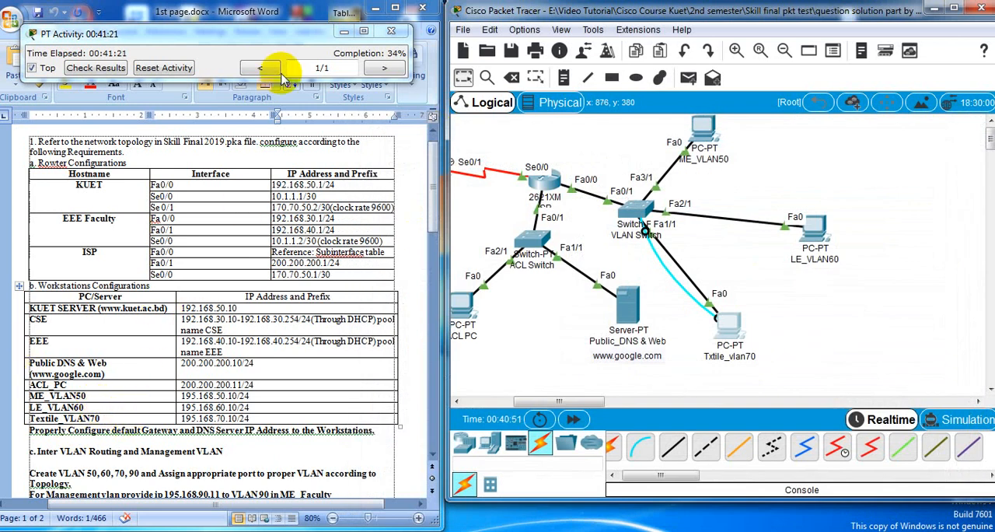
Review the Inter VLAN Routing and Management VLAN requirements in the Word document alongside the network topology around the KUET and EEE_Faculty routers
left_click(296, 406)
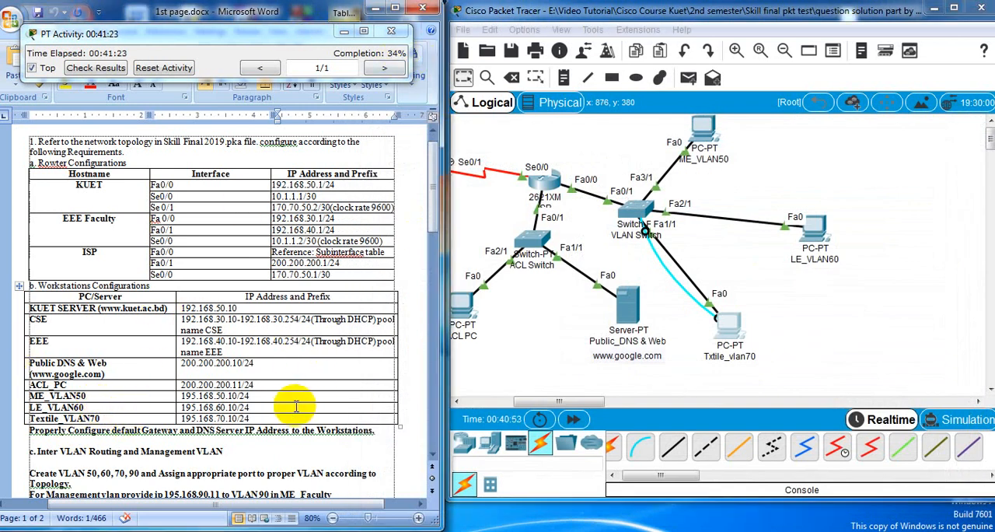
scroll(298, 407, "down", 1)
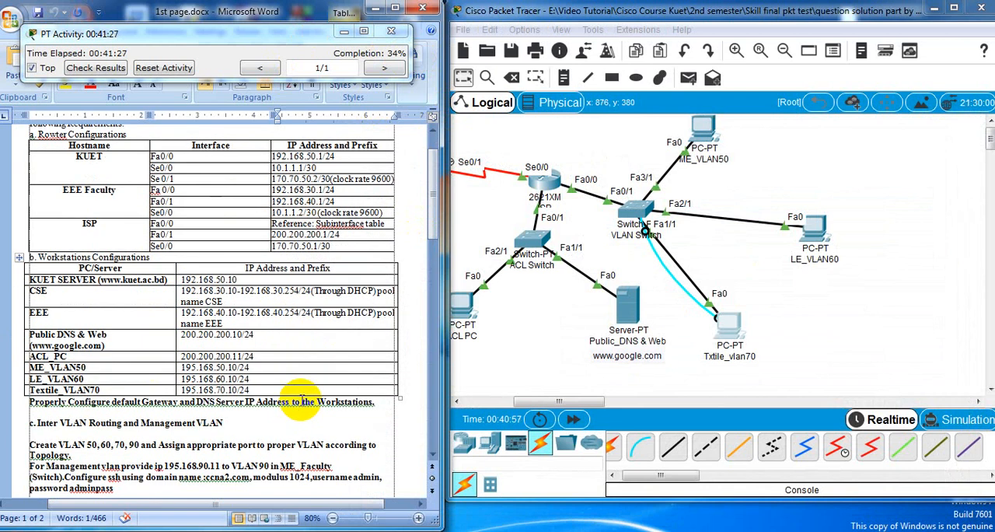
scroll(297, 407, "down", 1)
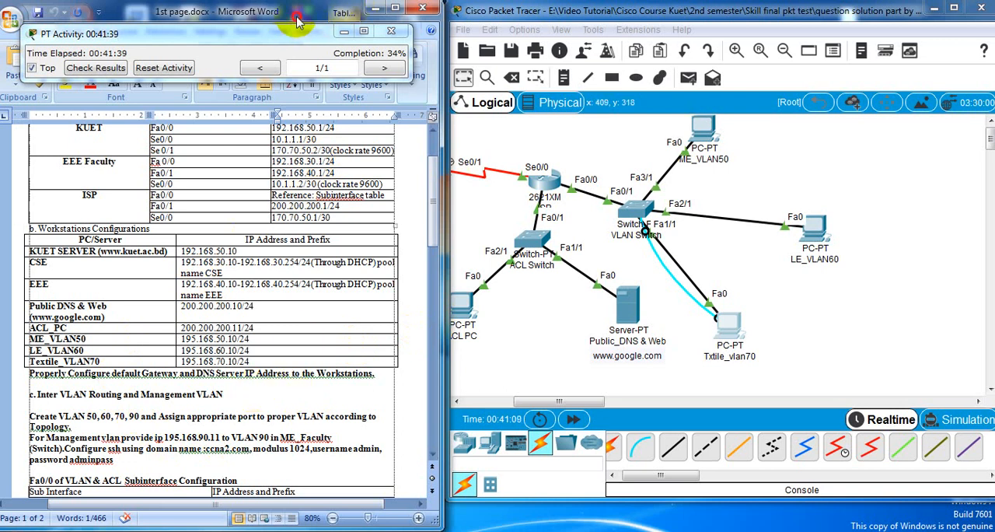
mouse_move(299, 12)
left_mouse_down()
mouse_move(394, 400)
mouse_move(244, 66)
mouse_move(303, 25)
left_mouse_up()
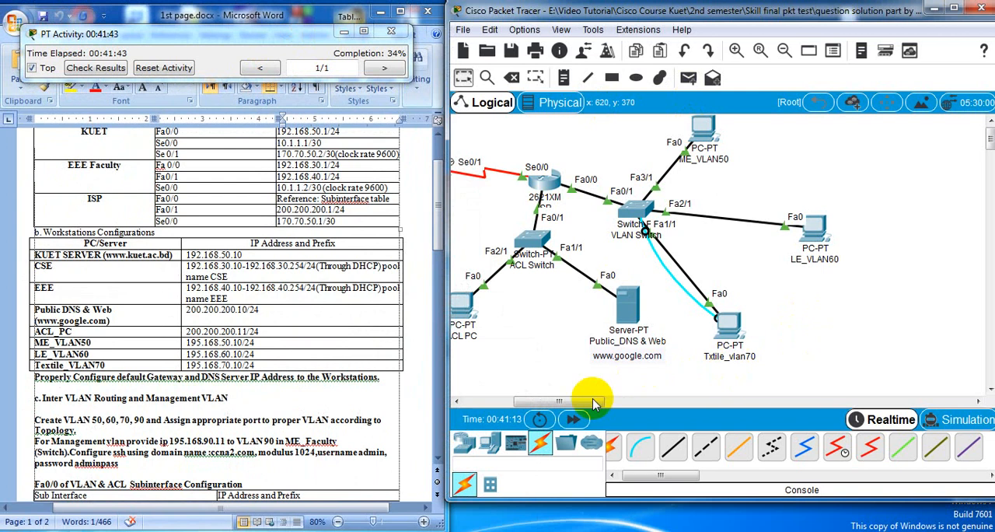
left_click_drag(583, 401, 537, 411)
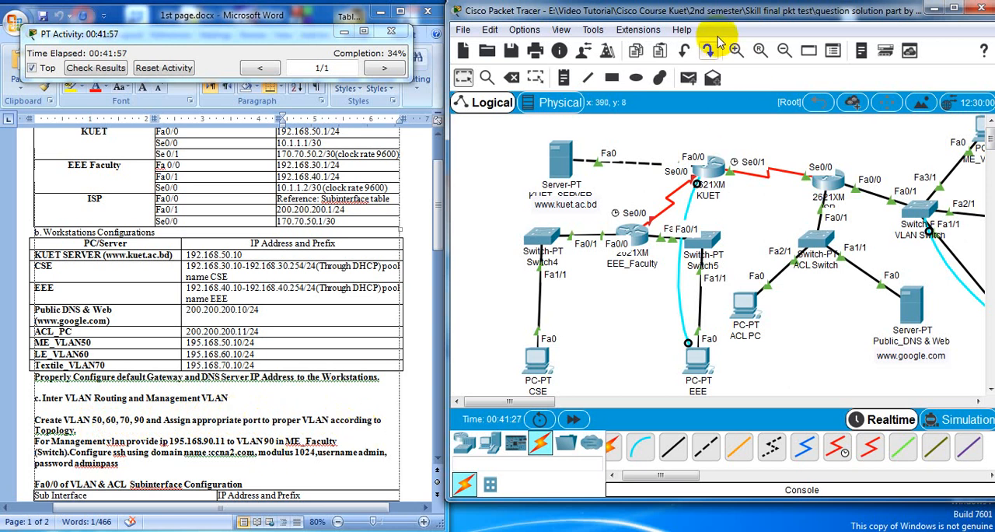
left_click_drag(801, 14, 737, 28)
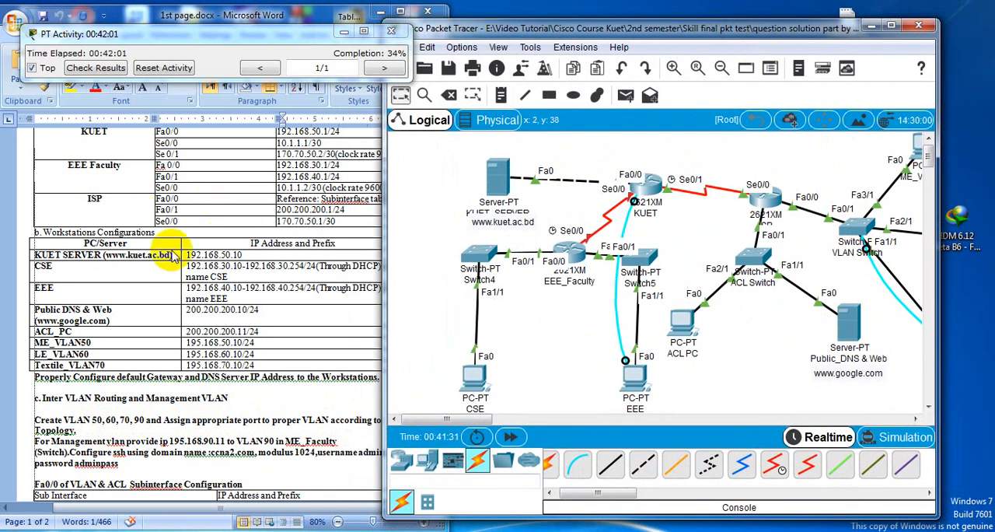